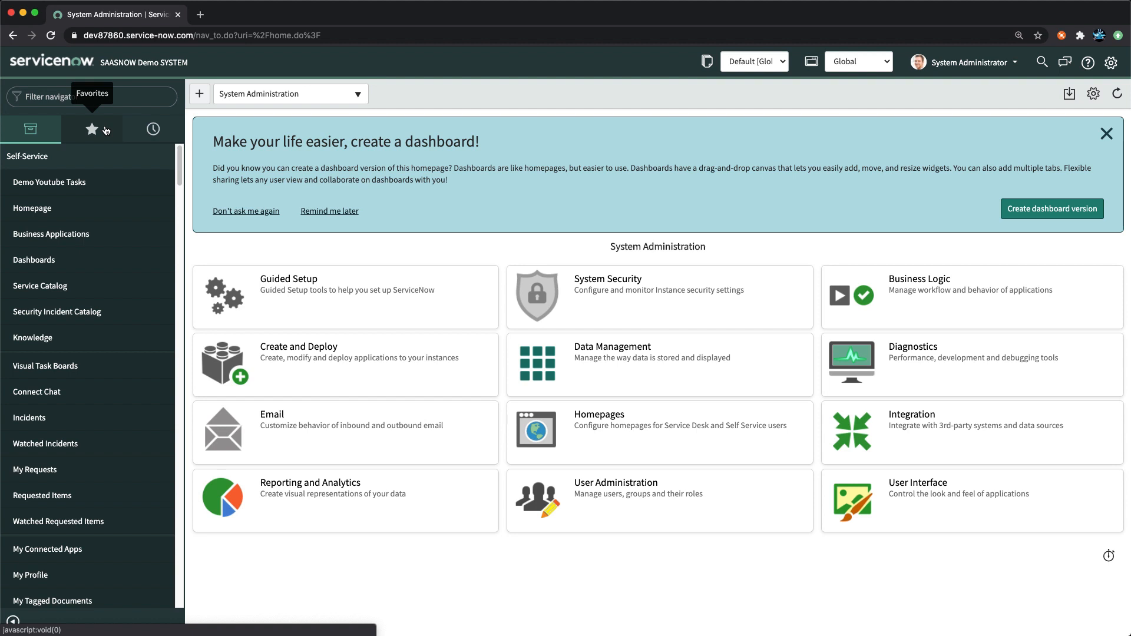
Open the Access Control (ACL) list under System Security and view its column personalization options without changing them.
click(94, 101)
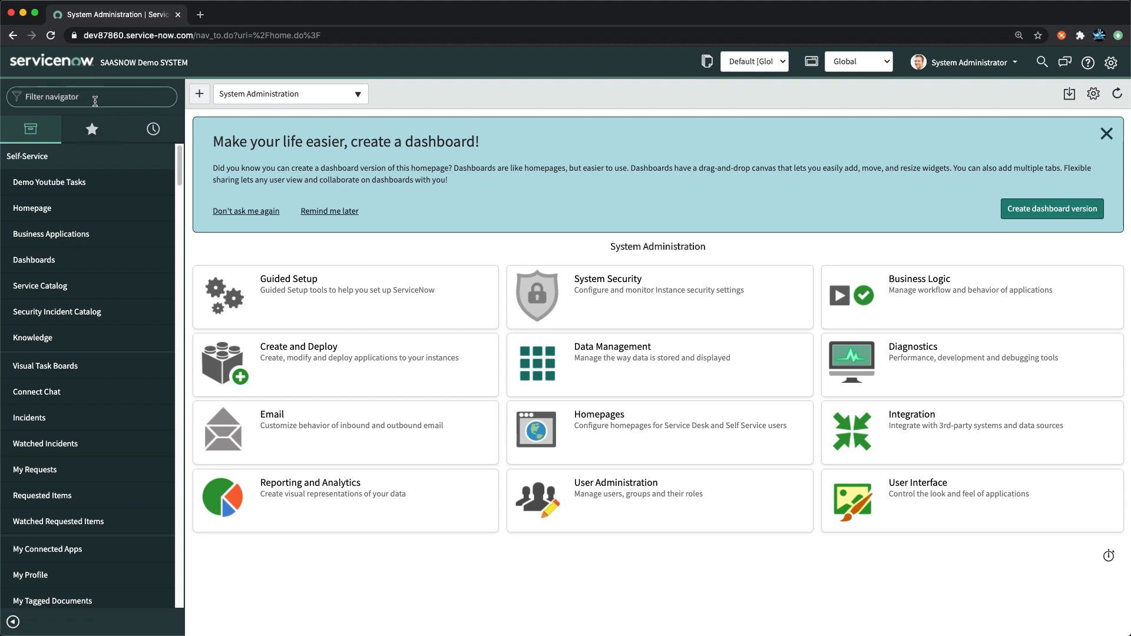
text(access con)
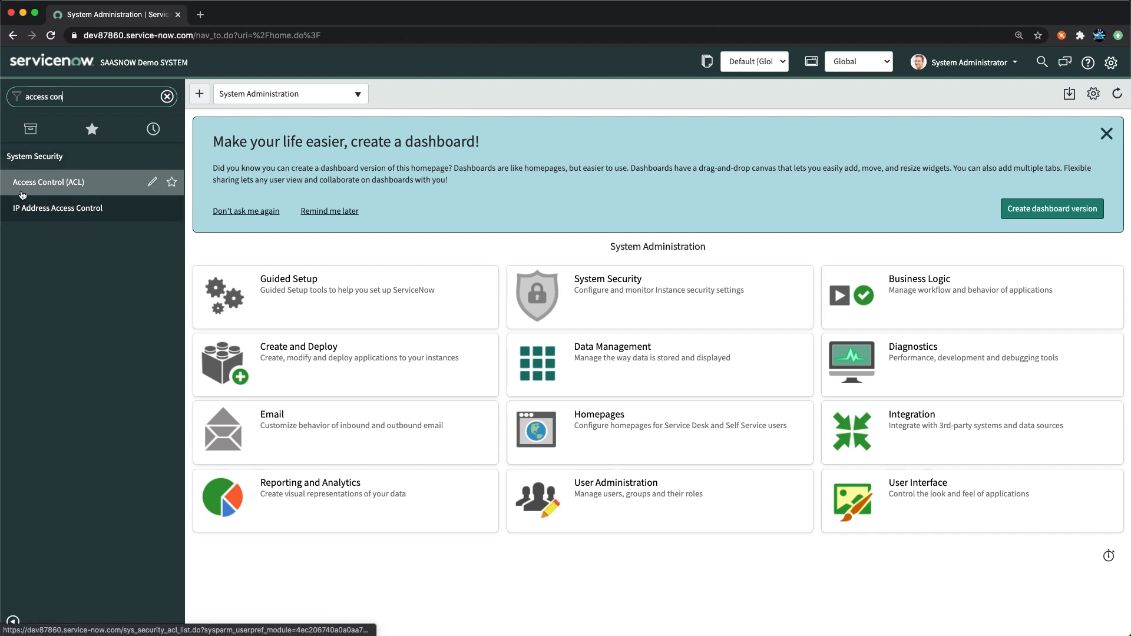
click(40, 187)
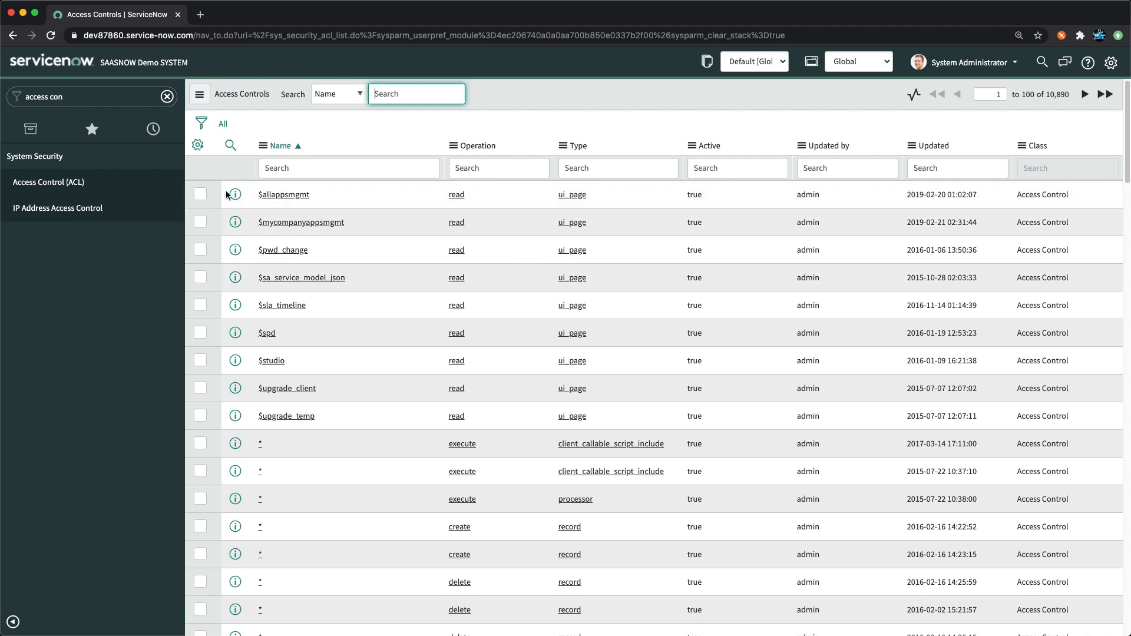
click(199, 147)
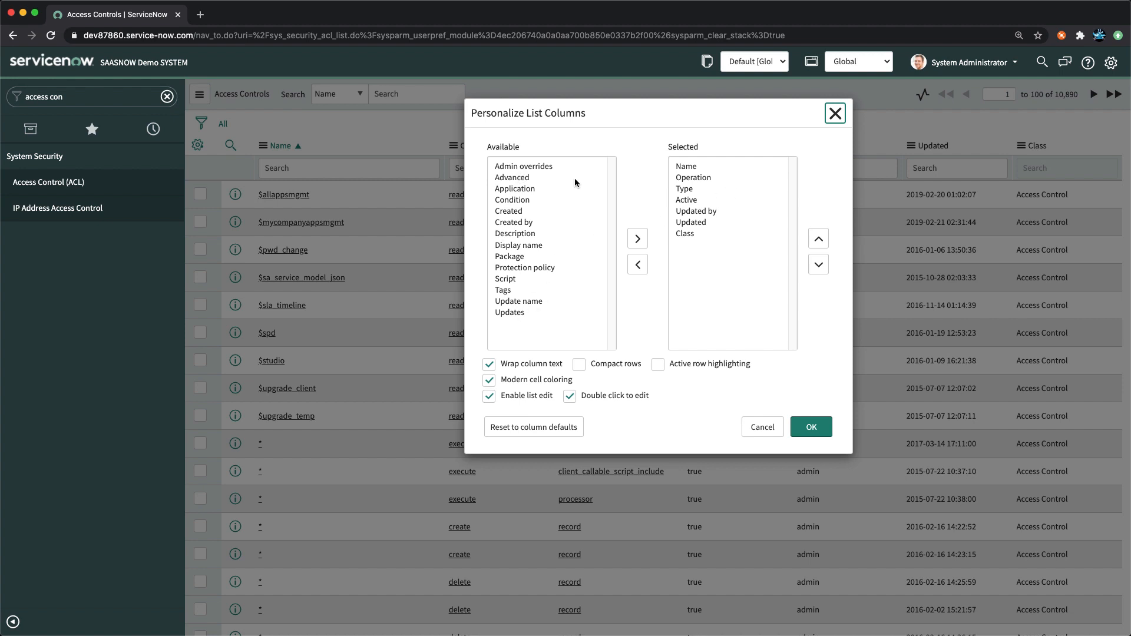
click(835, 113)
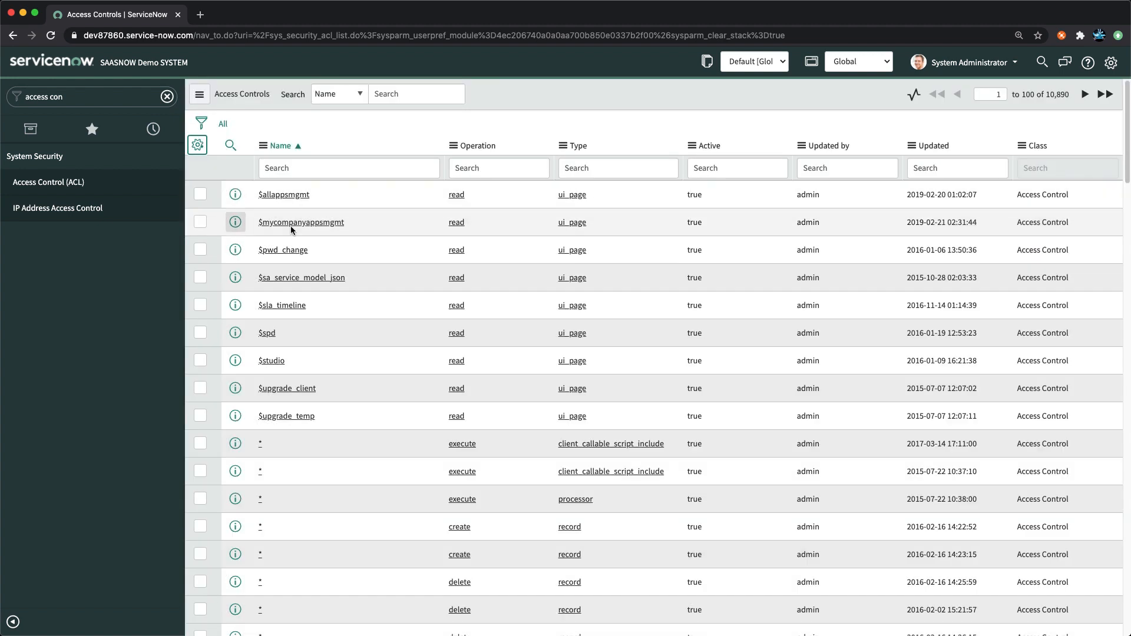
Filter the access controls list to names containing incident, using the column search *incident.
click(361, 168)
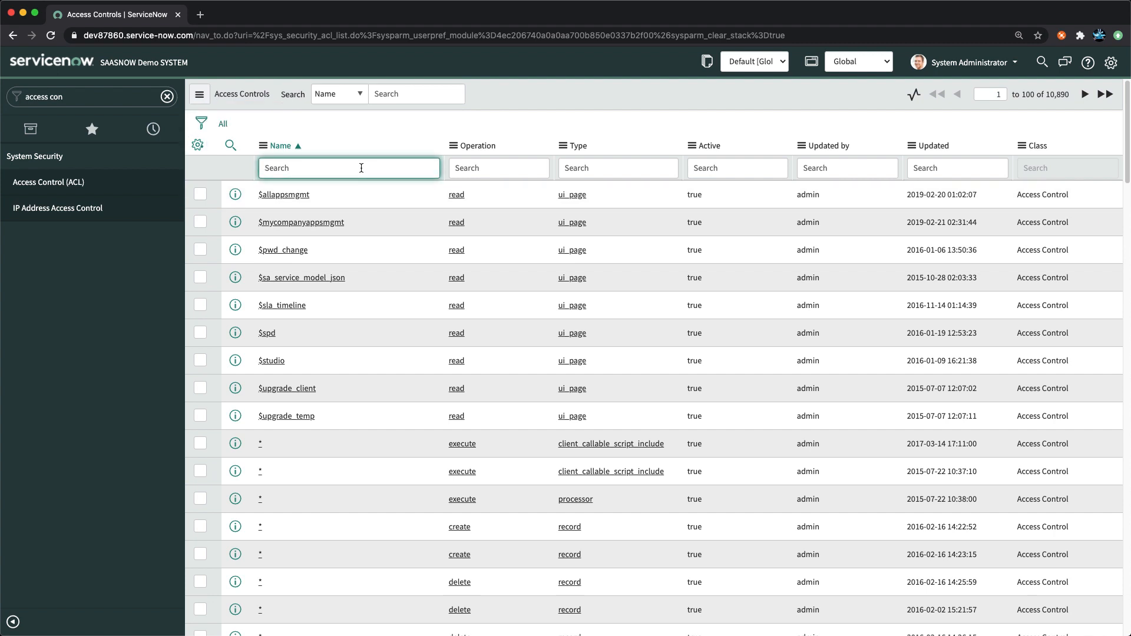
text(*incident)
key(Return)
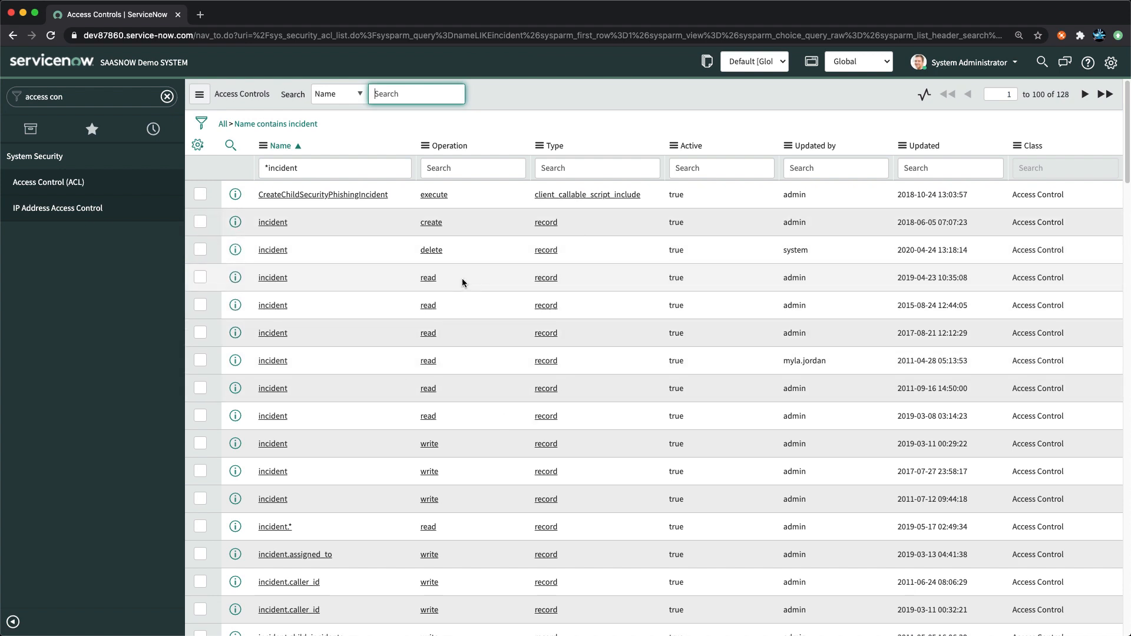
scroll(613, 337, down, 1)
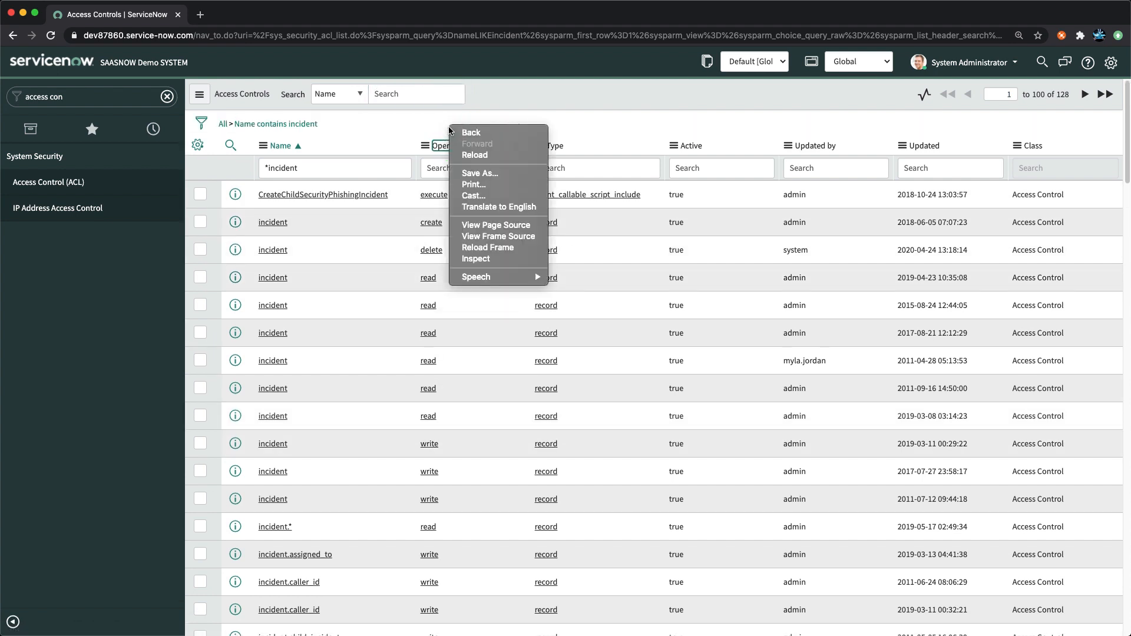
Group the filtered access controls by Operation.
right_click(450, 126)
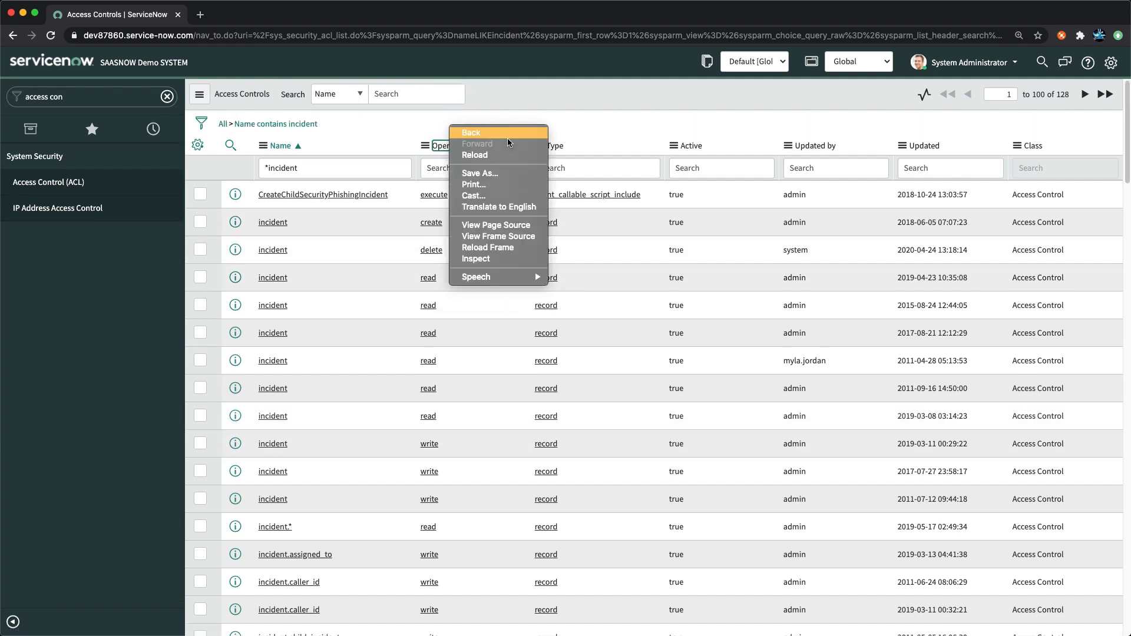
click(611, 116)
click(425, 147)
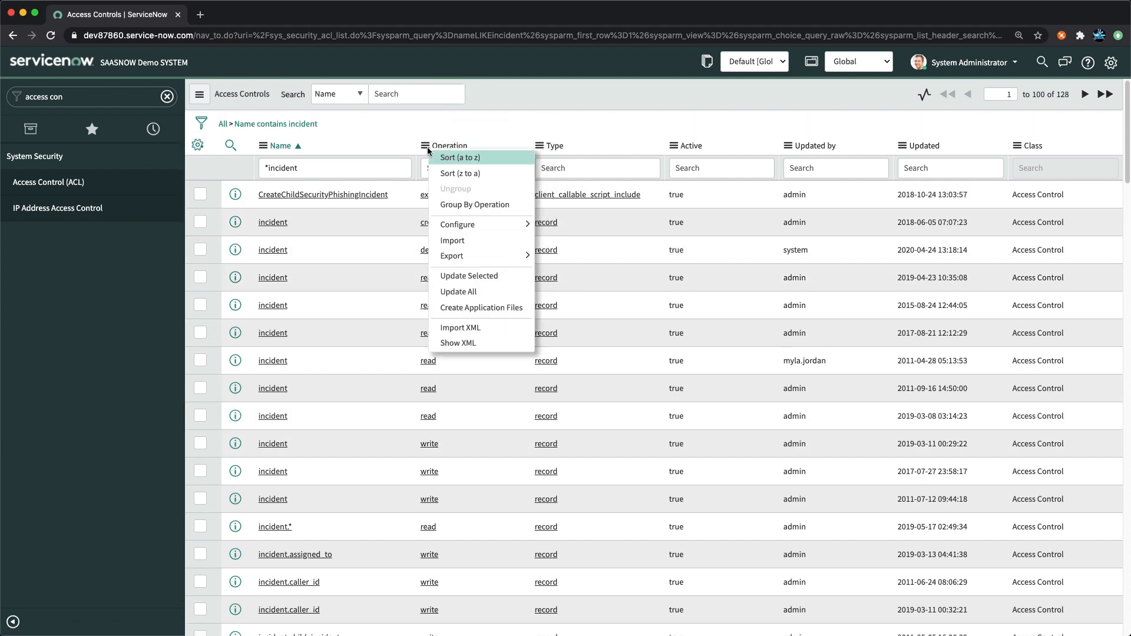
click(475, 204)
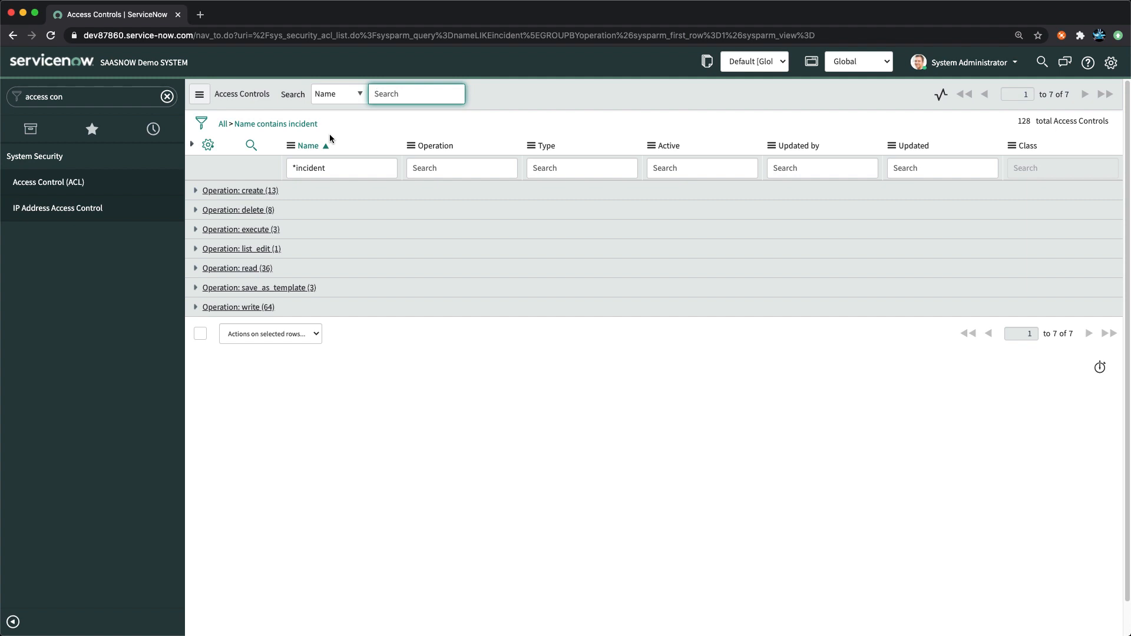
Elevate the current session's privileges with the security_admin role.
click(973, 63)
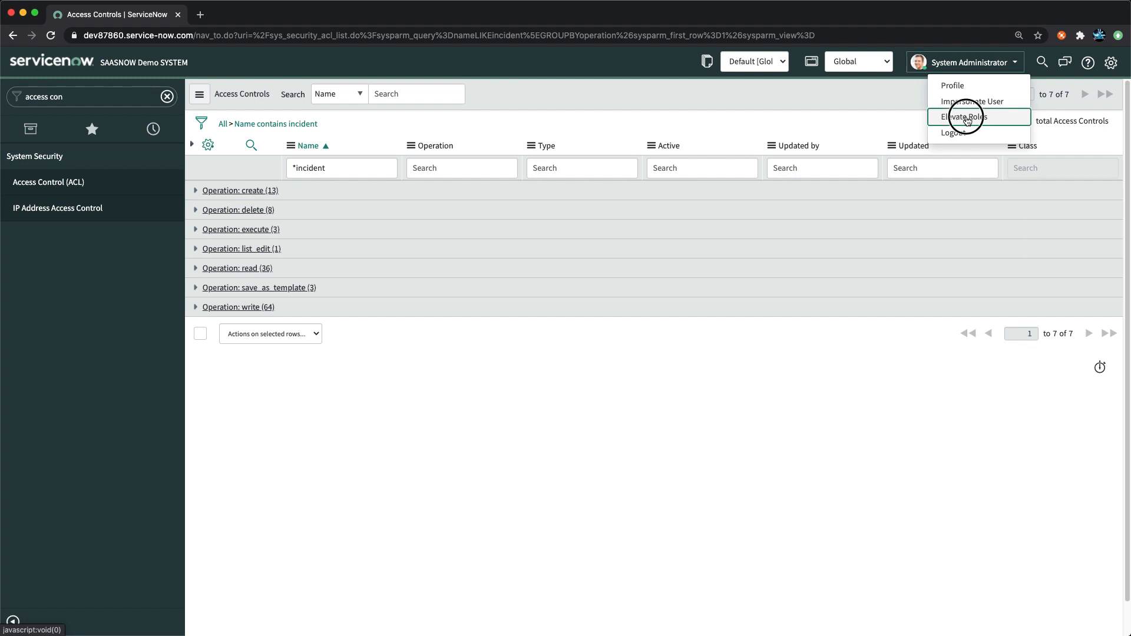
click(960, 118)
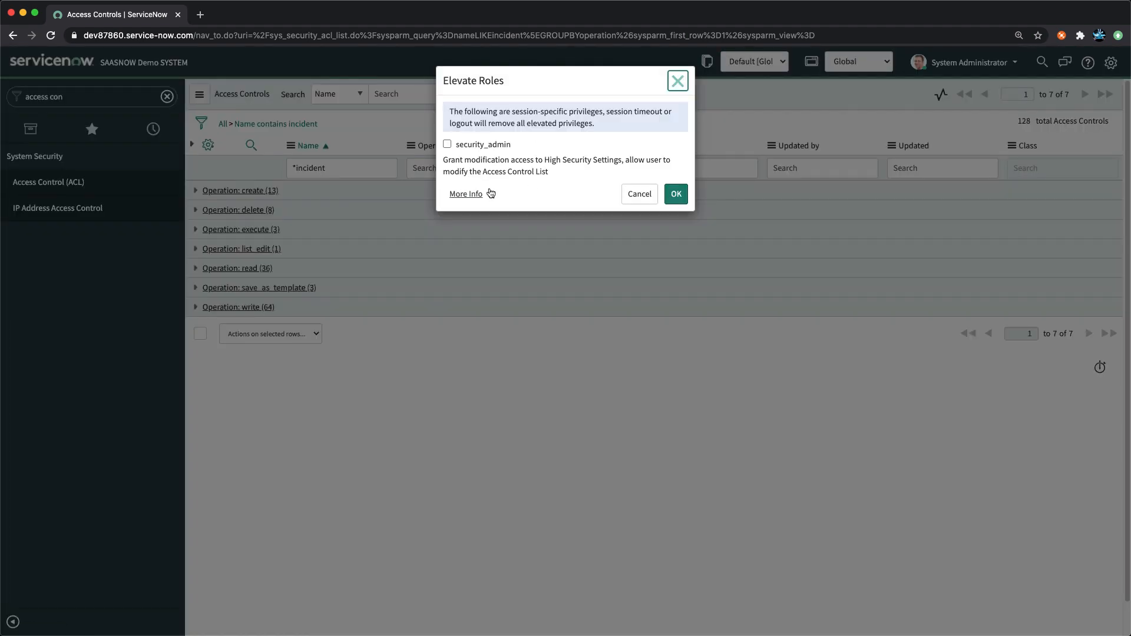
click(447, 144)
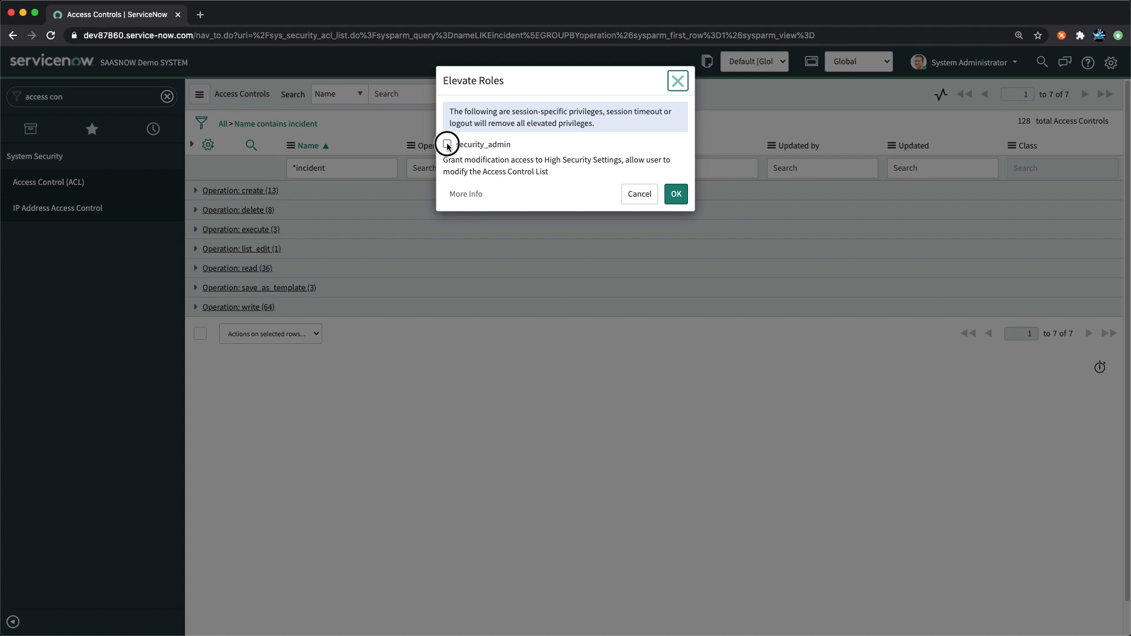
click(676, 194)
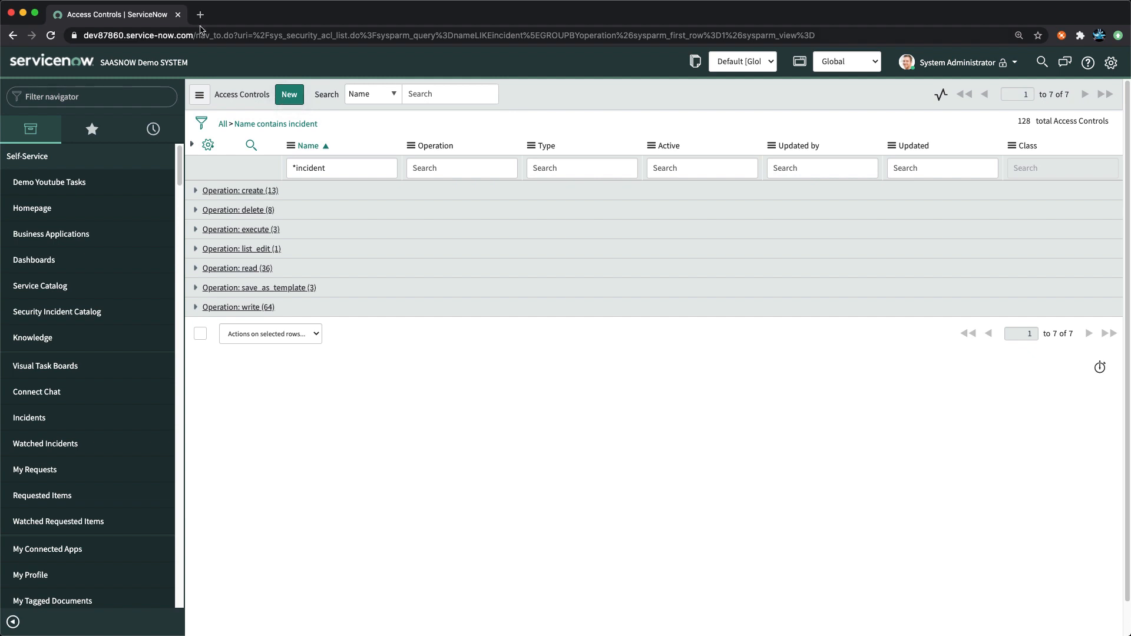
Find "tables" in the navigator and open the Tables list under System Definition.
click(120, 97)
text(tab)
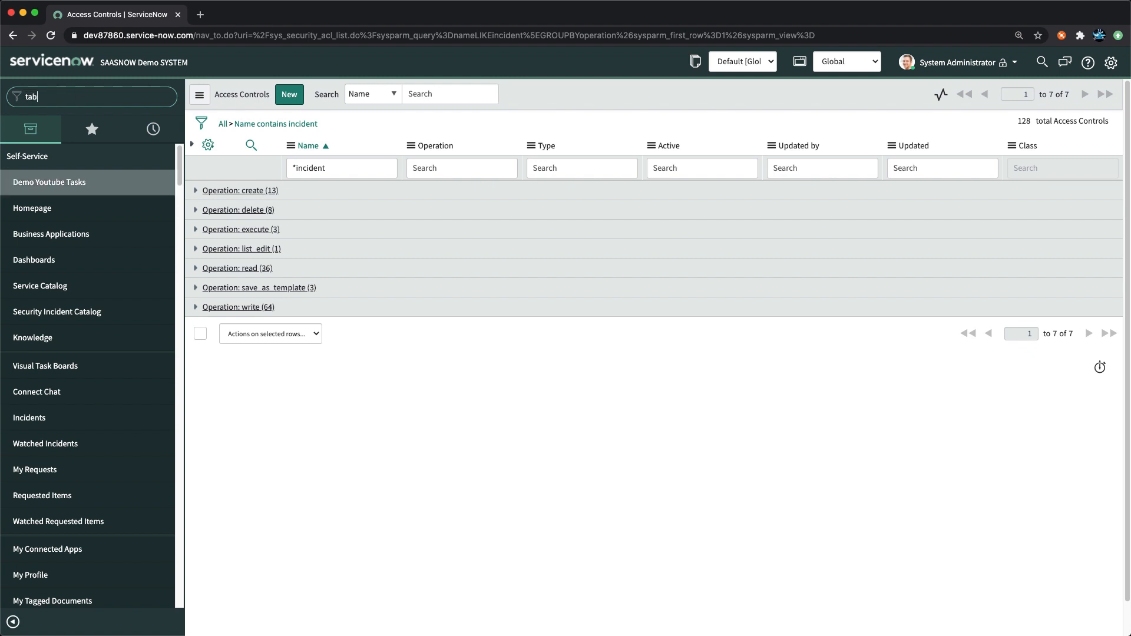
text(les)
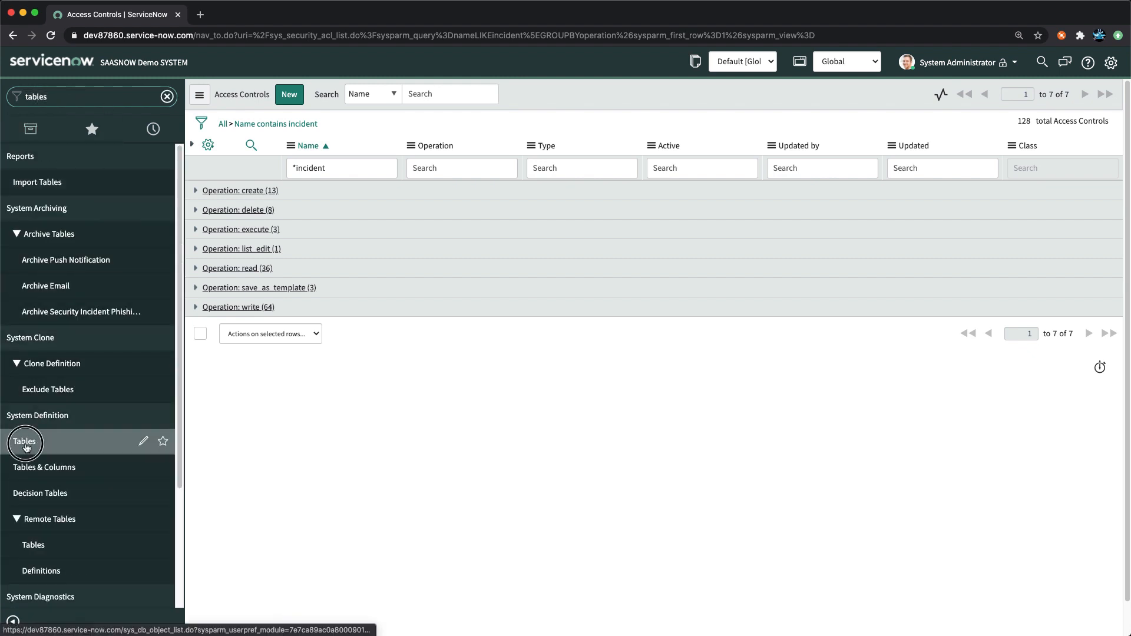
click(26, 447)
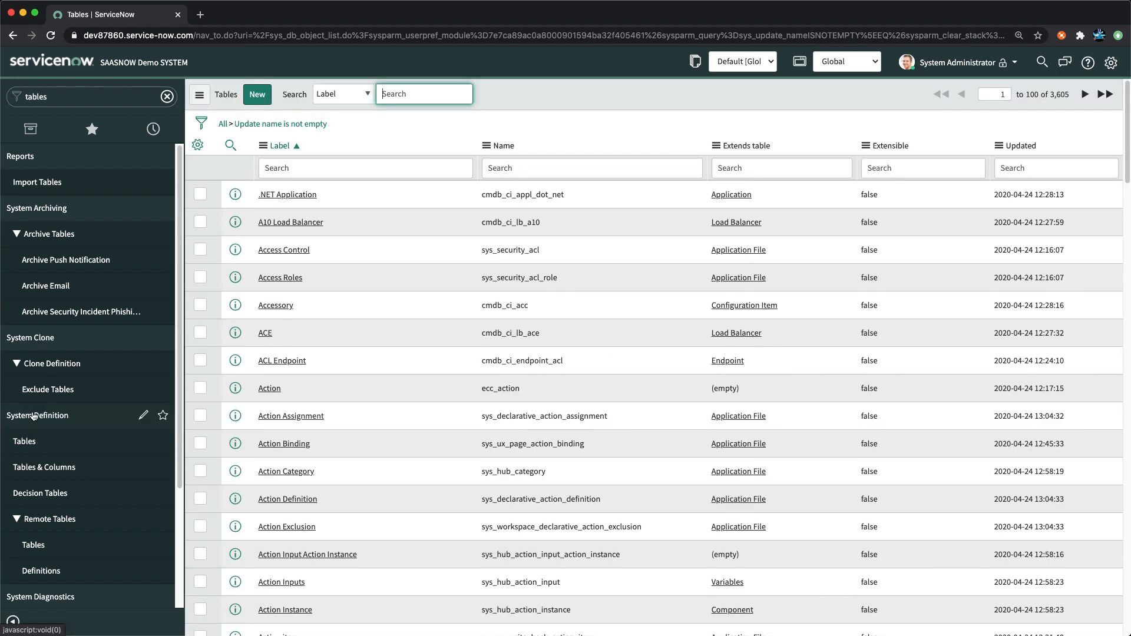
Start a new table record labelled ACL Demo and disable module creation for it.
click(258, 95)
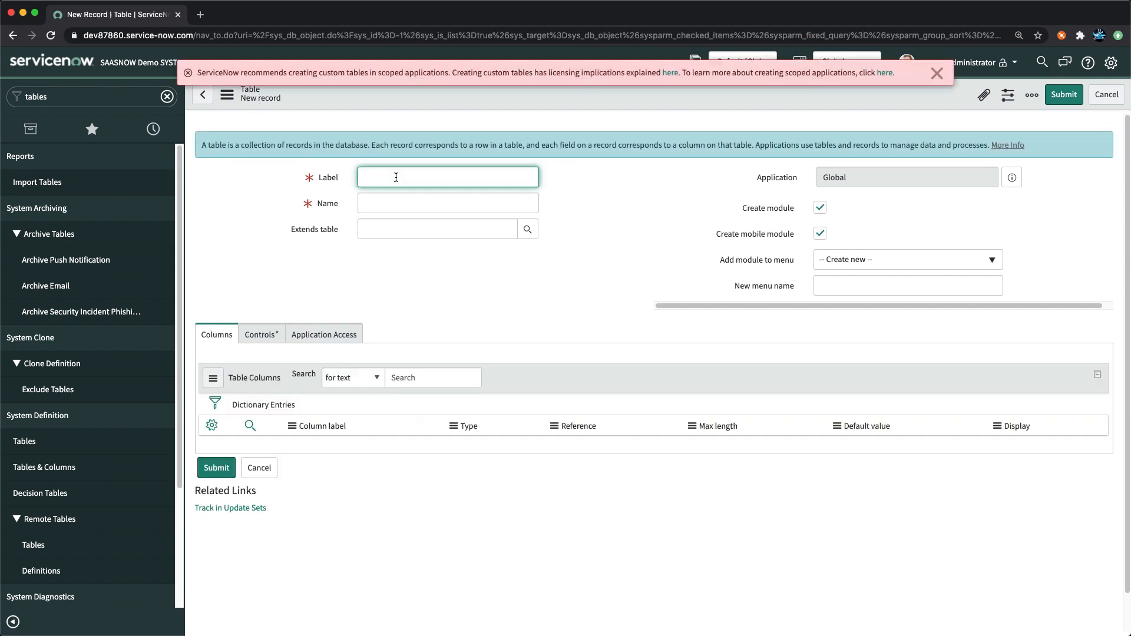
text(ACL Demo)
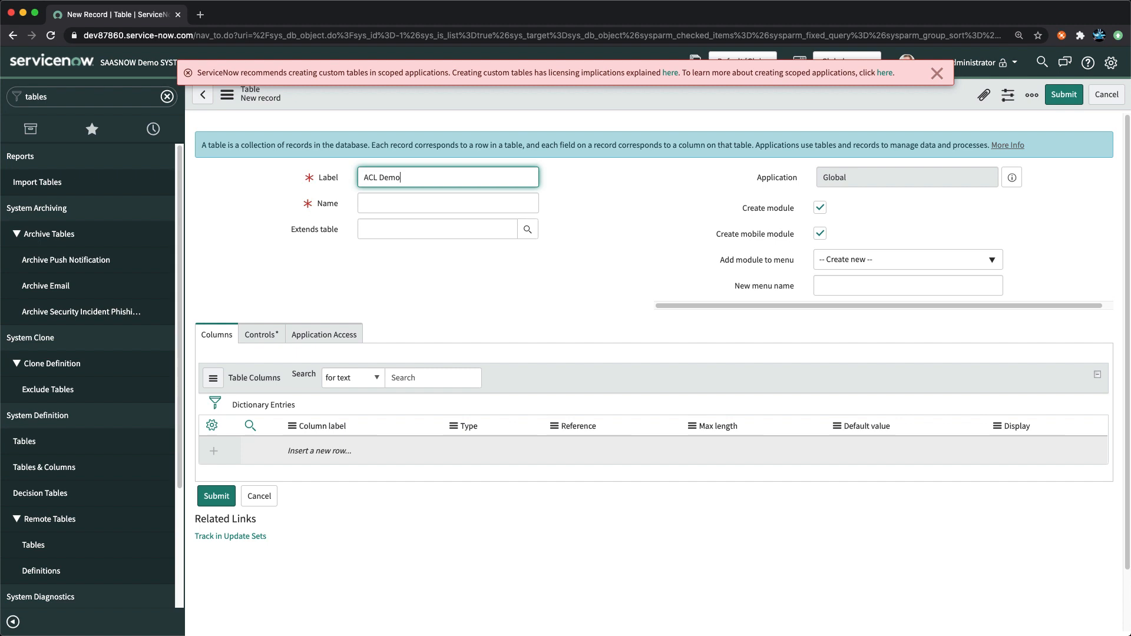
key(Tab)
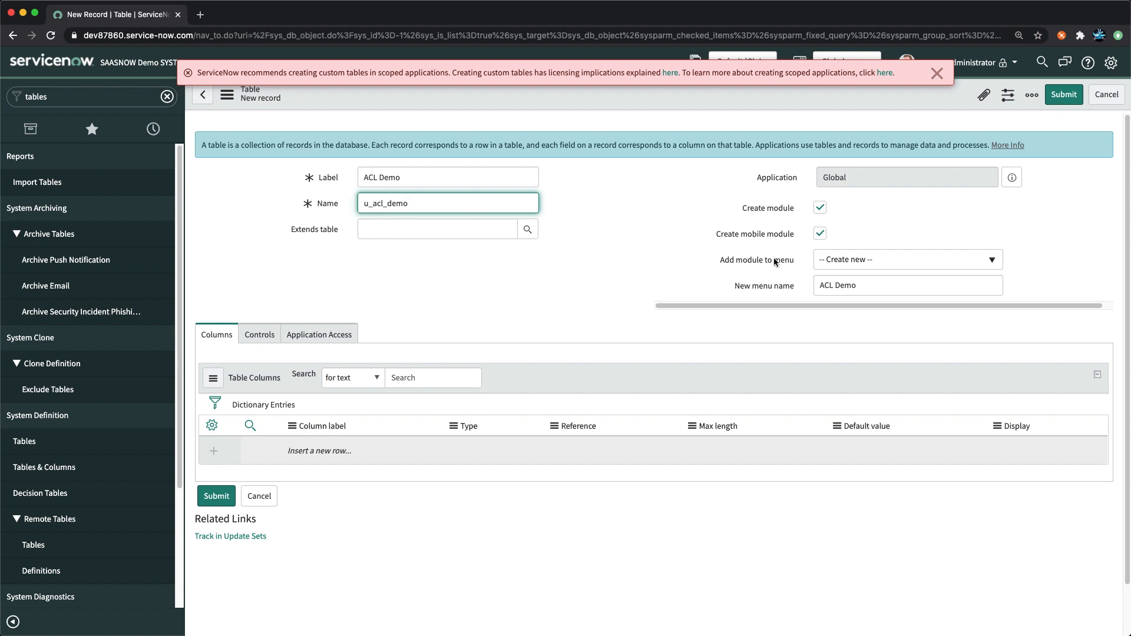
click(820, 208)
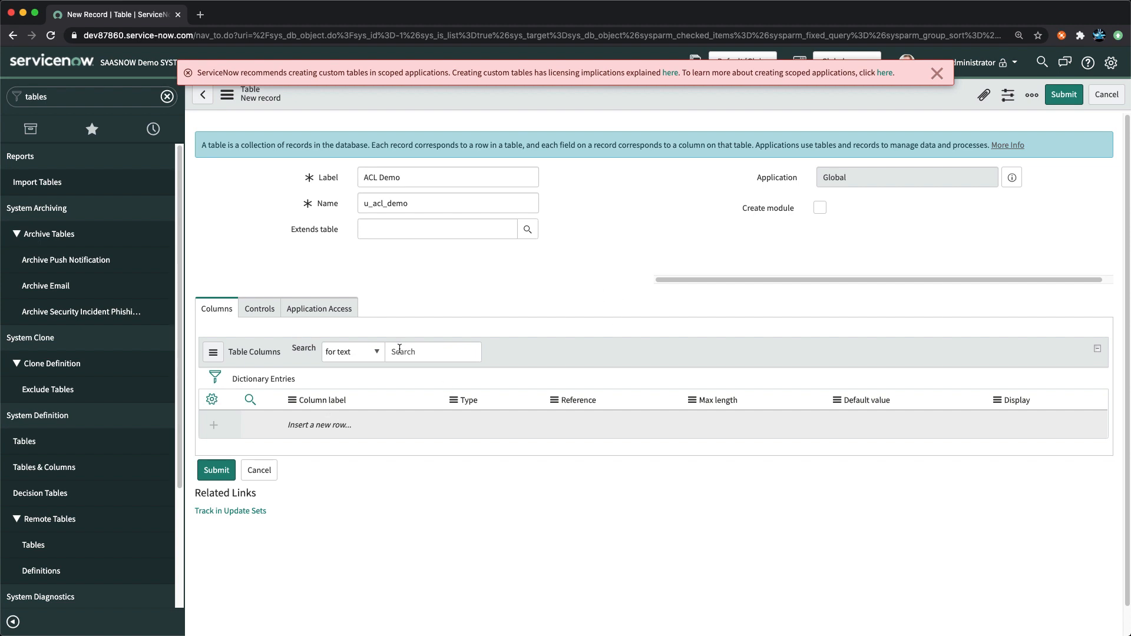
Add a column labelled Test 1 of type String to the ACL Demo table.
click(356, 430)
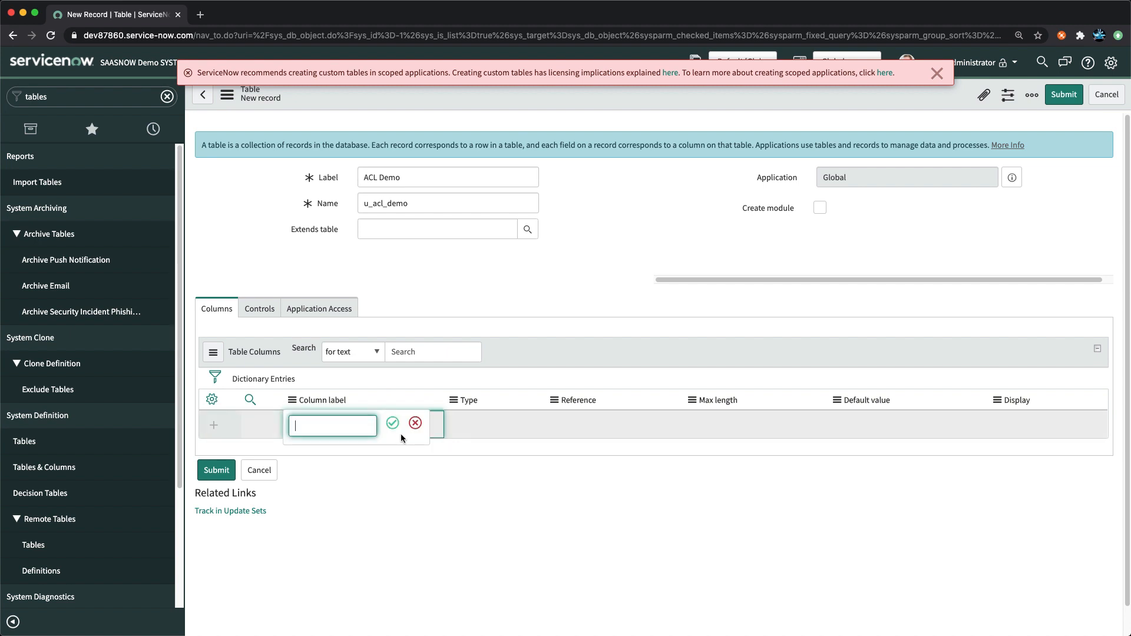
text(Test 1)
click(392, 422)
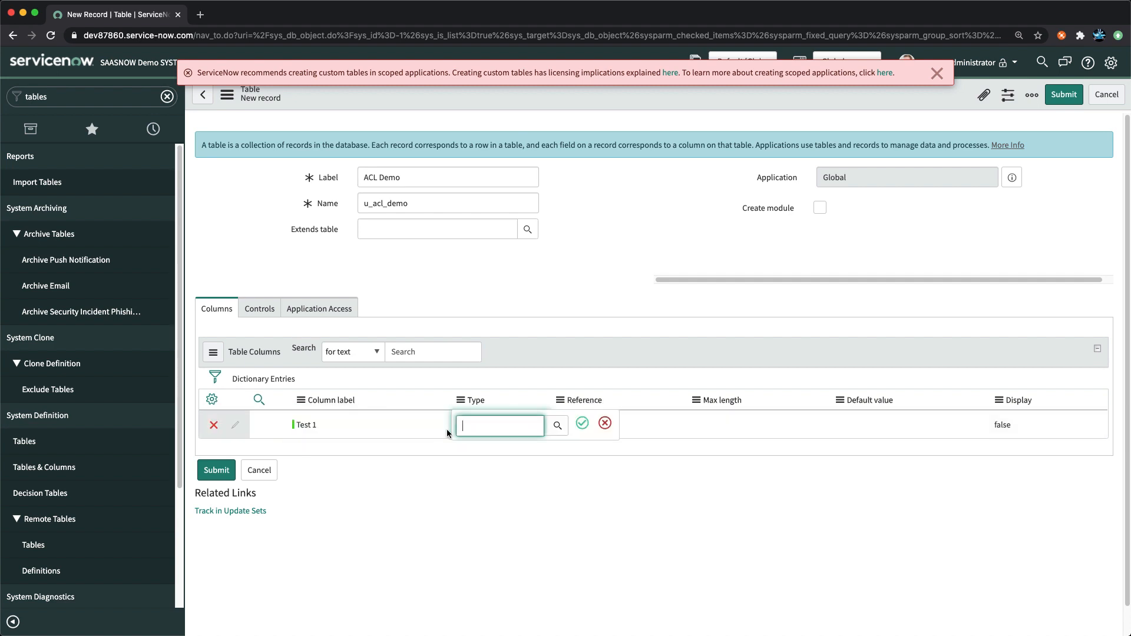
text(st6)
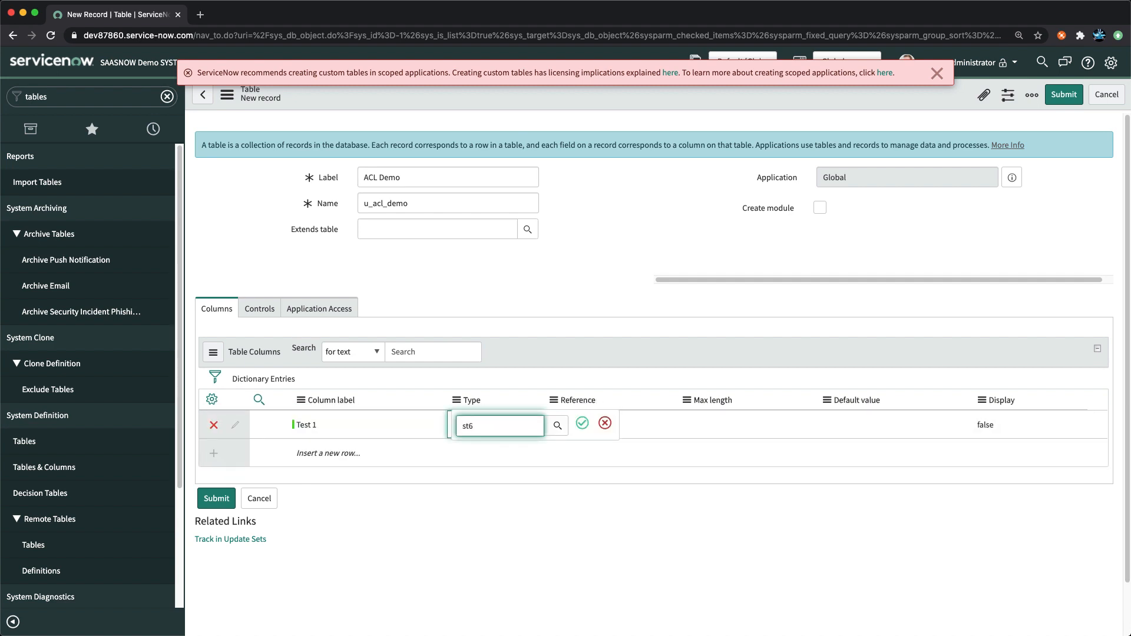
key(BackSpace)
text(r)
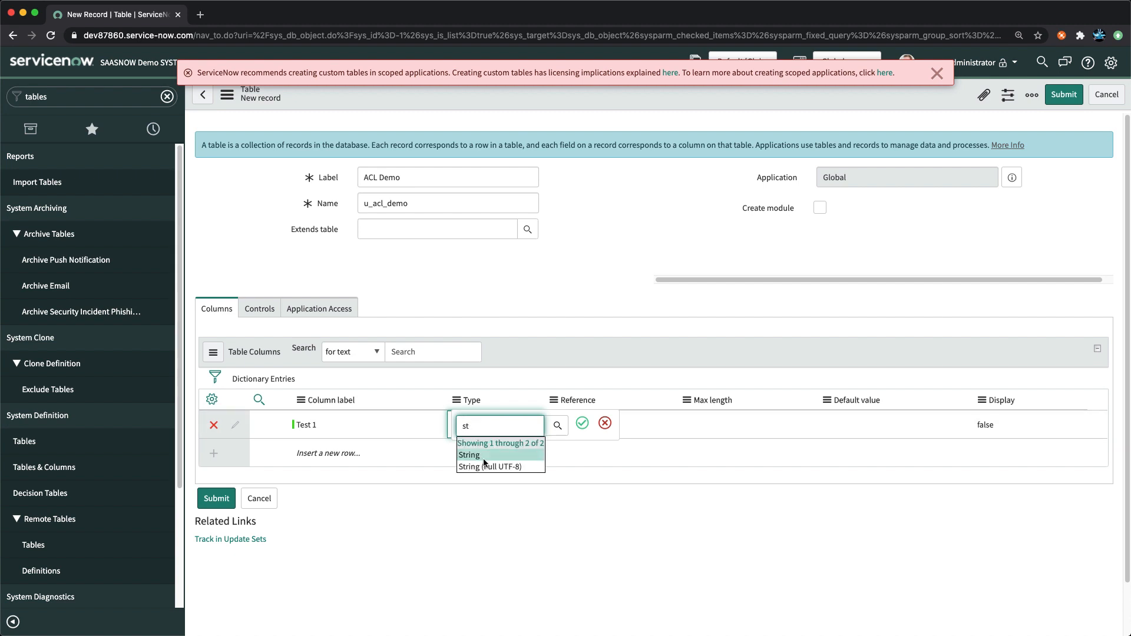
click(478, 455)
click(582, 423)
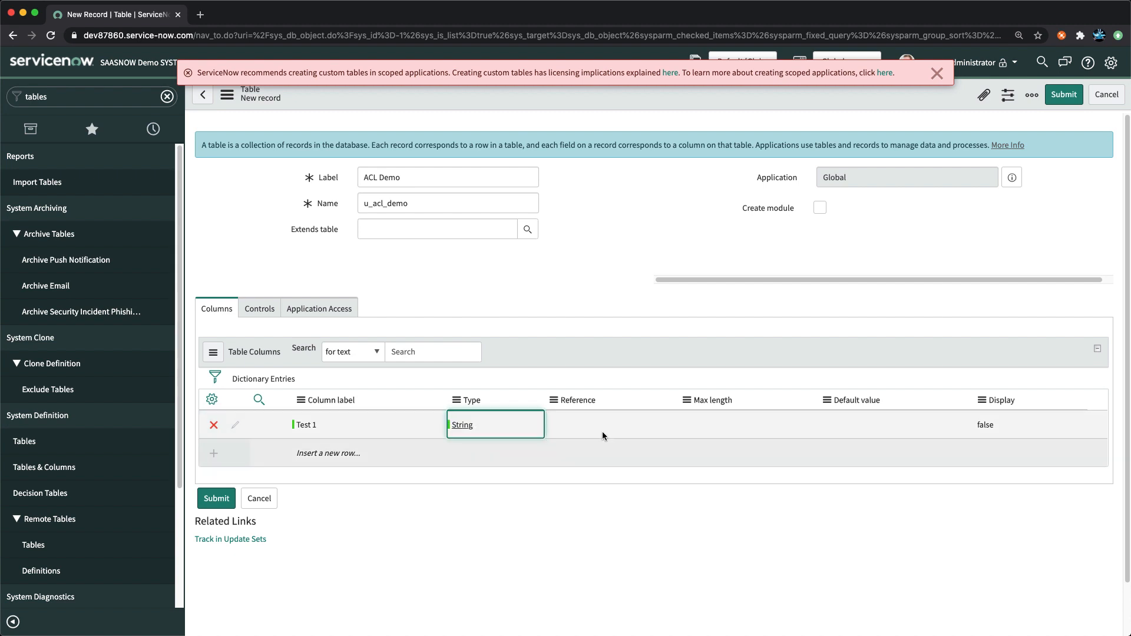
Add a second column labelled Test 2 of type String to the ACL Demo table.
double_click(327, 454)
text(Test)
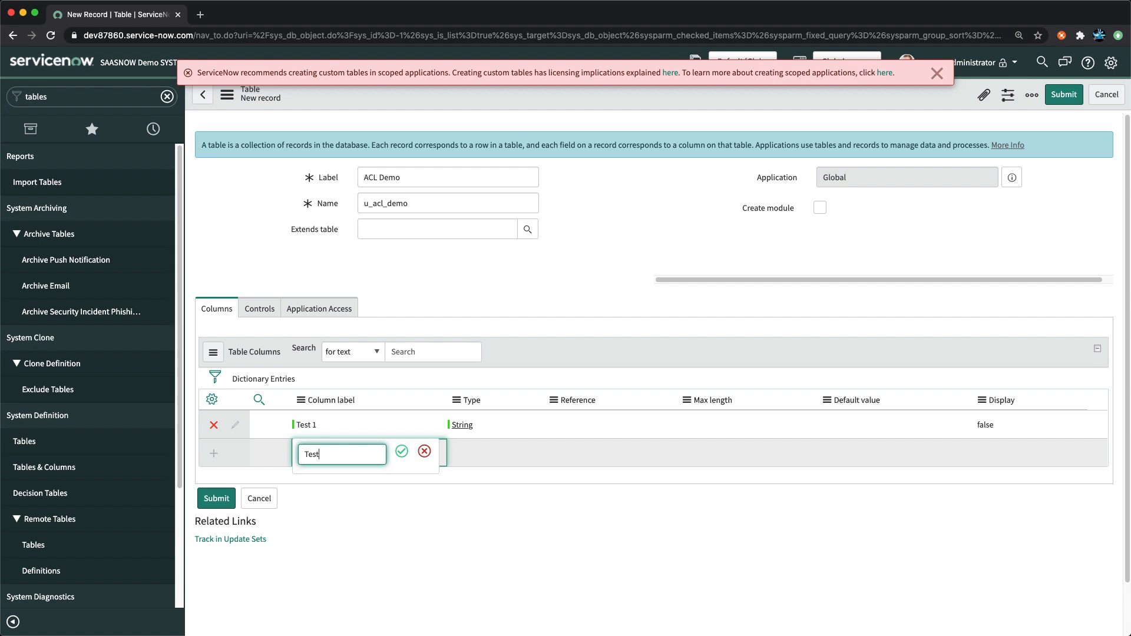
text( 2)
click(402, 451)
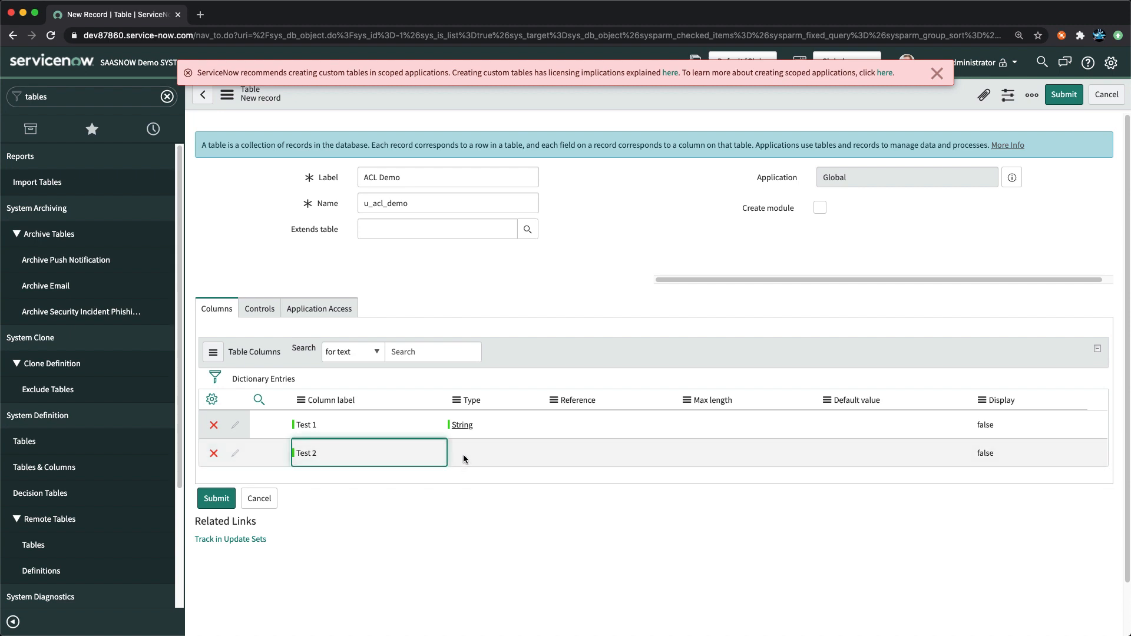
double_click(463, 453)
text(str)
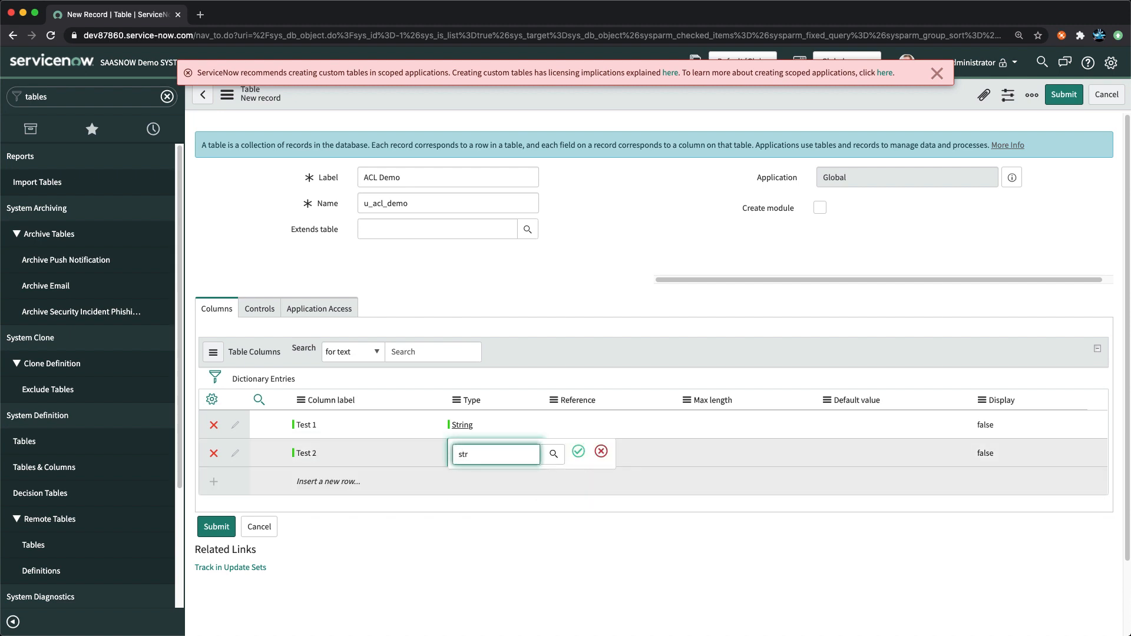
click(477, 480)
click(578, 451)
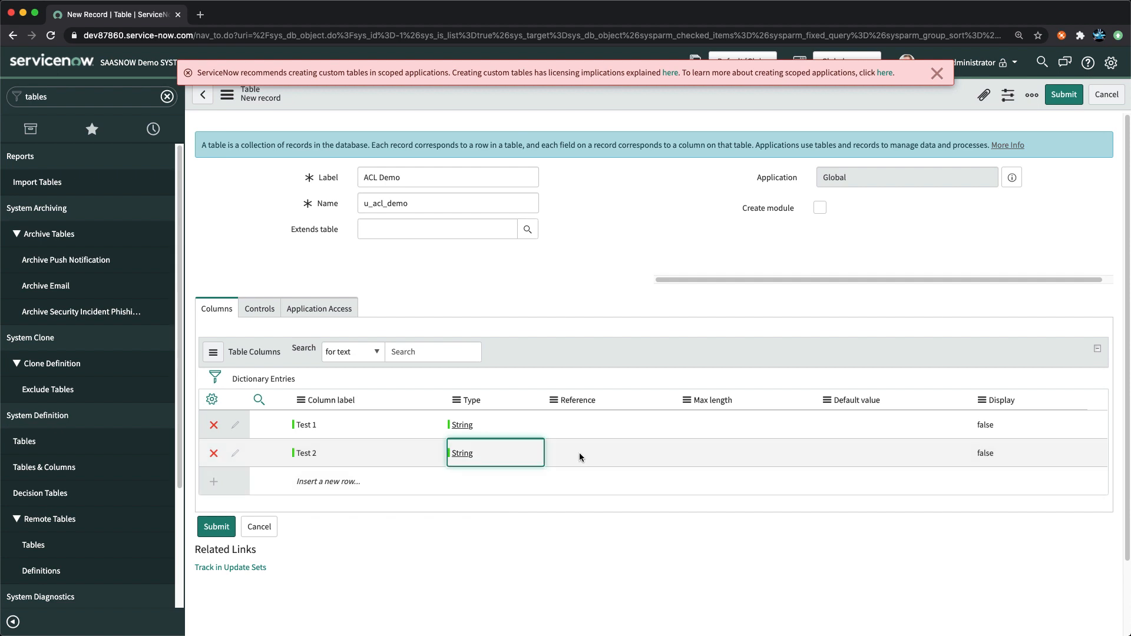
Show the new table's Controls settings and examine the Create access controls option.
right_click(582, 100)
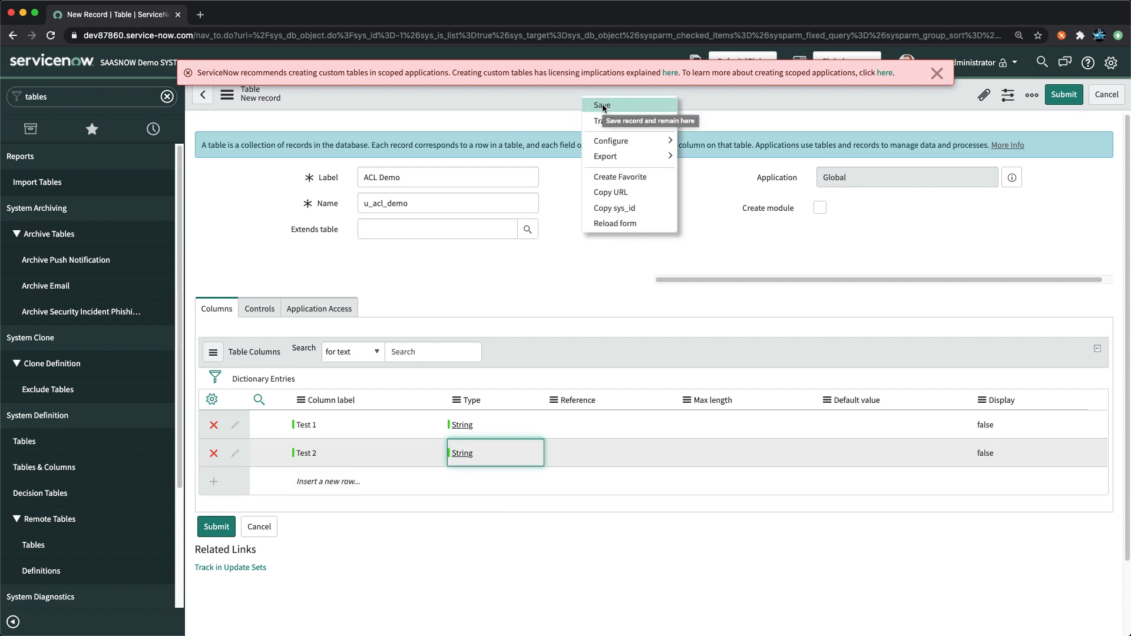
click(335, 257)
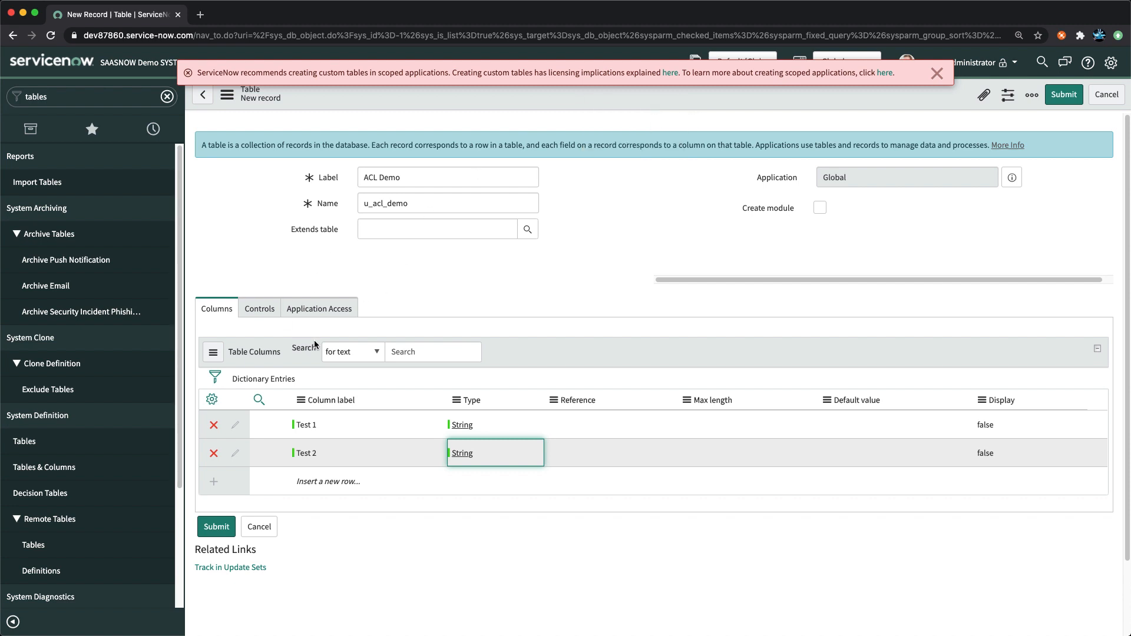
click(268, 309)
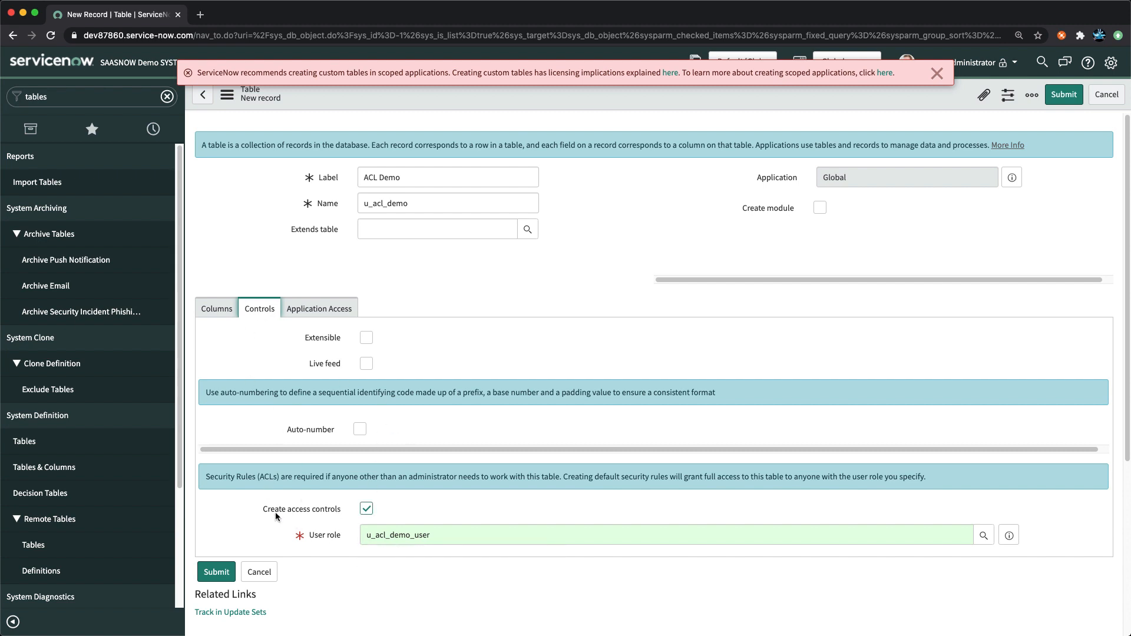
mouse_move(331, 511)
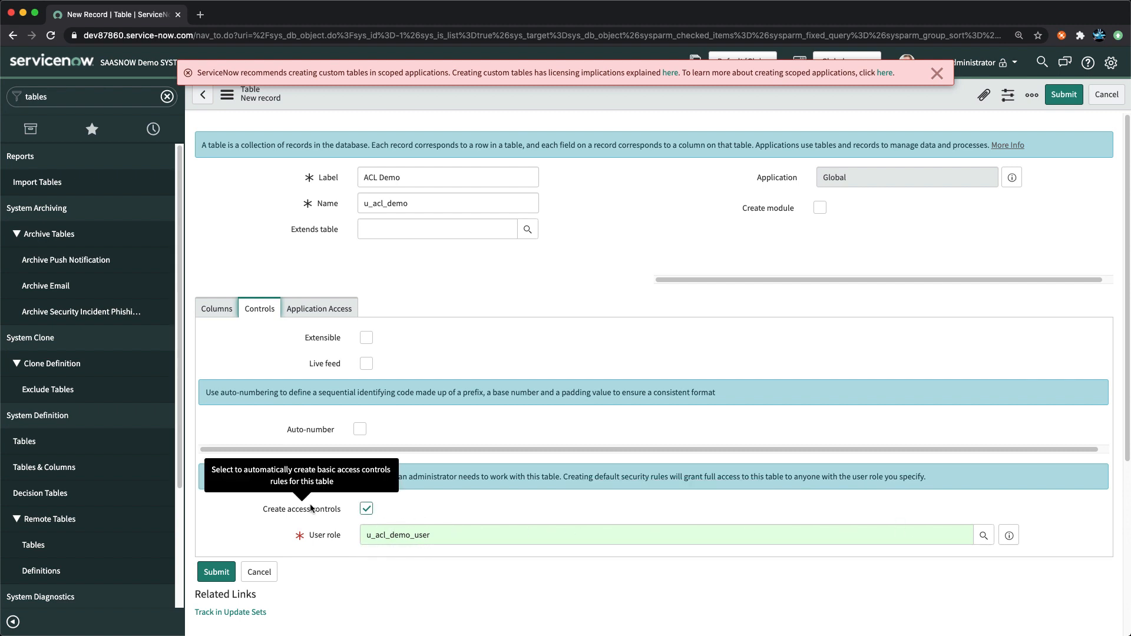
Toggle Create access controls off and back on for the ACL Demo table, briefly opening the user role lookup.
click(365, 508)
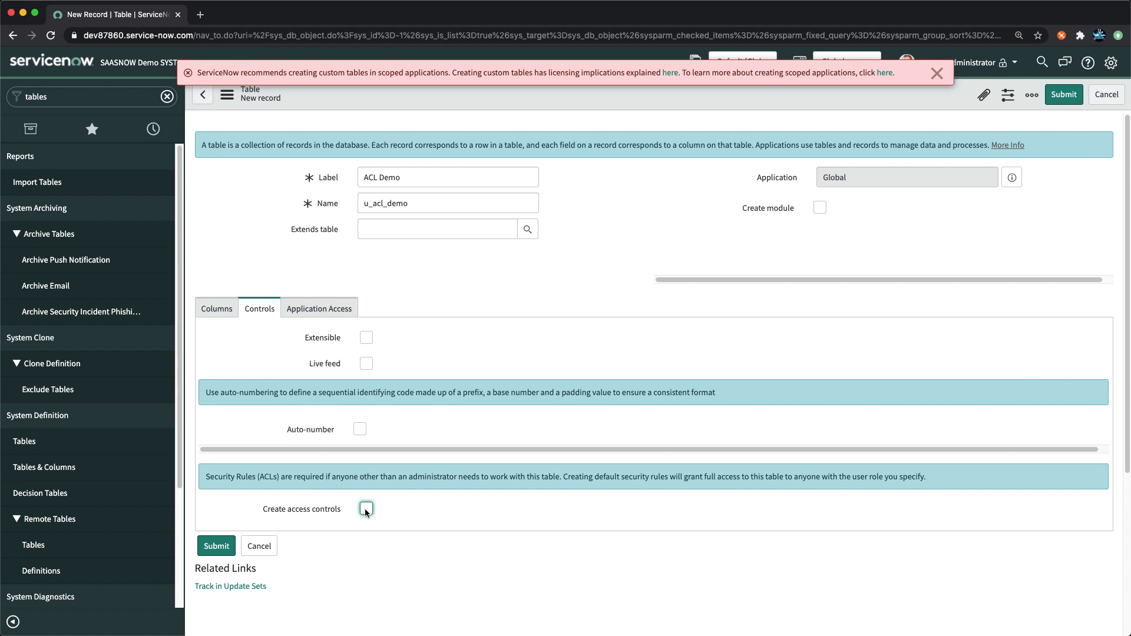
click(365, 509)
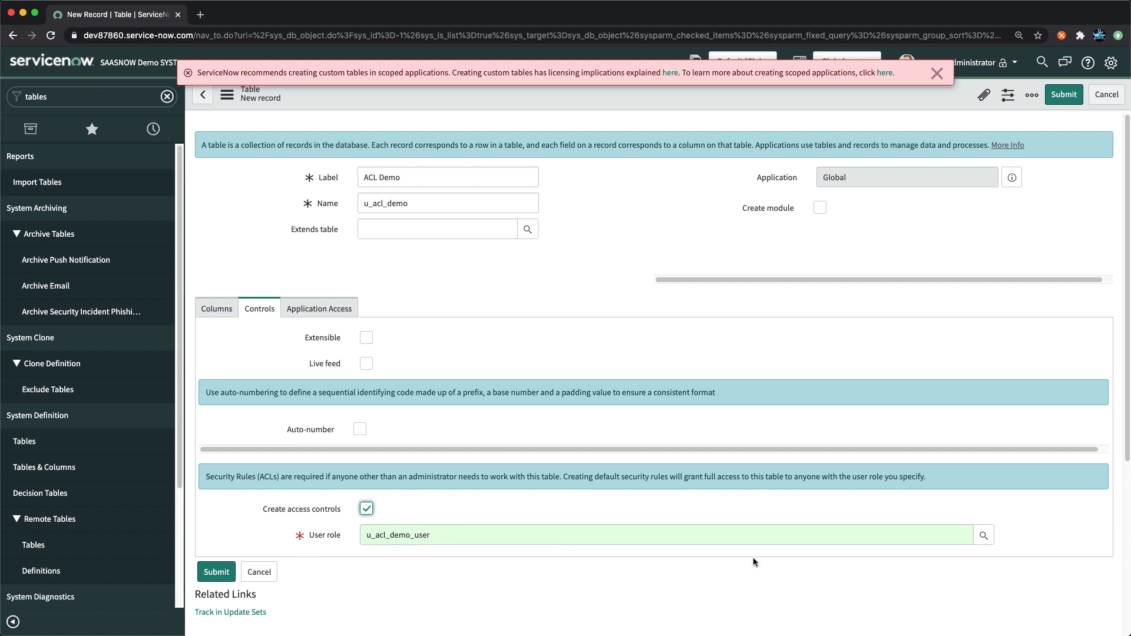
click(990, 538)
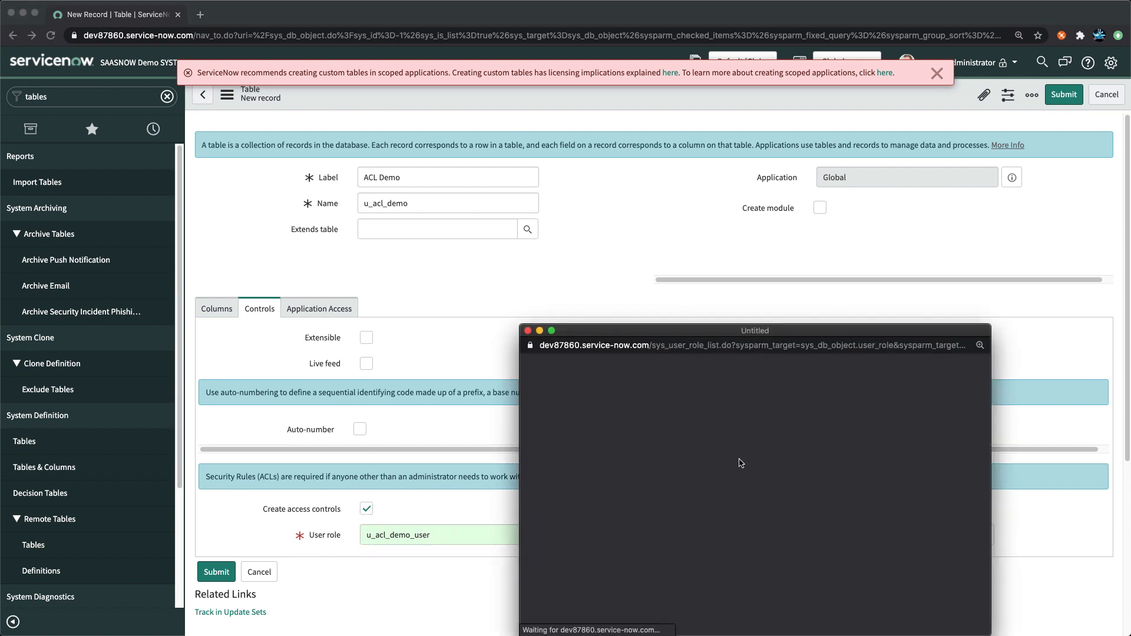
click(528, 330)
click(366, 508)
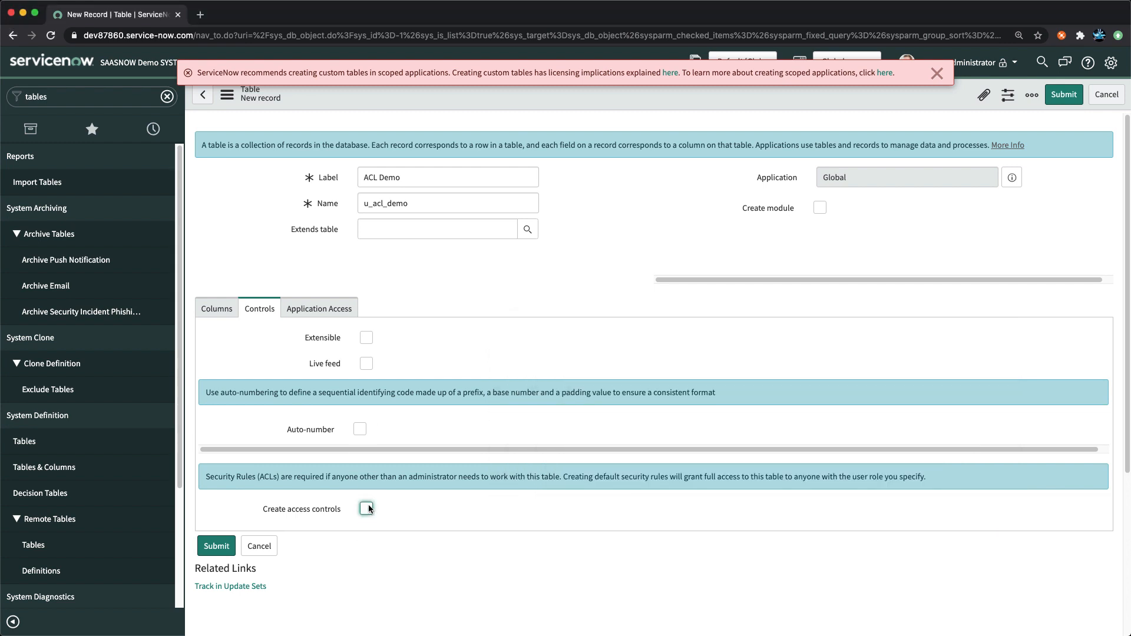
click(366, 509)
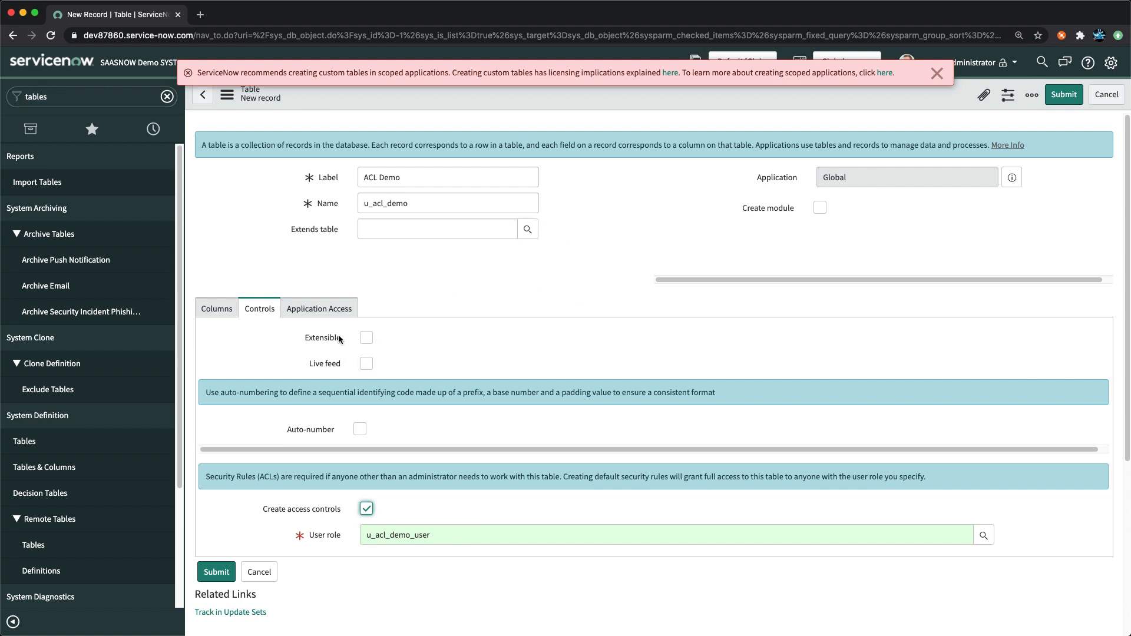
Check the Application Access settings and save the ACL Demo table with access controls enabled for the role u_acl_demo_user.
click(316, 307)
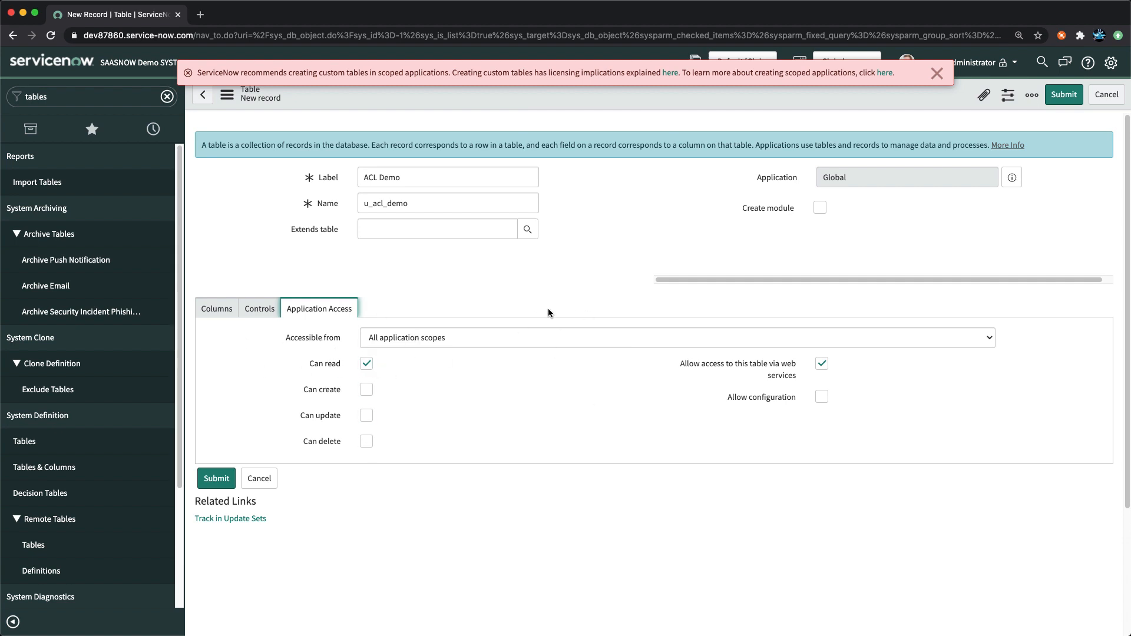
click(259, 308)
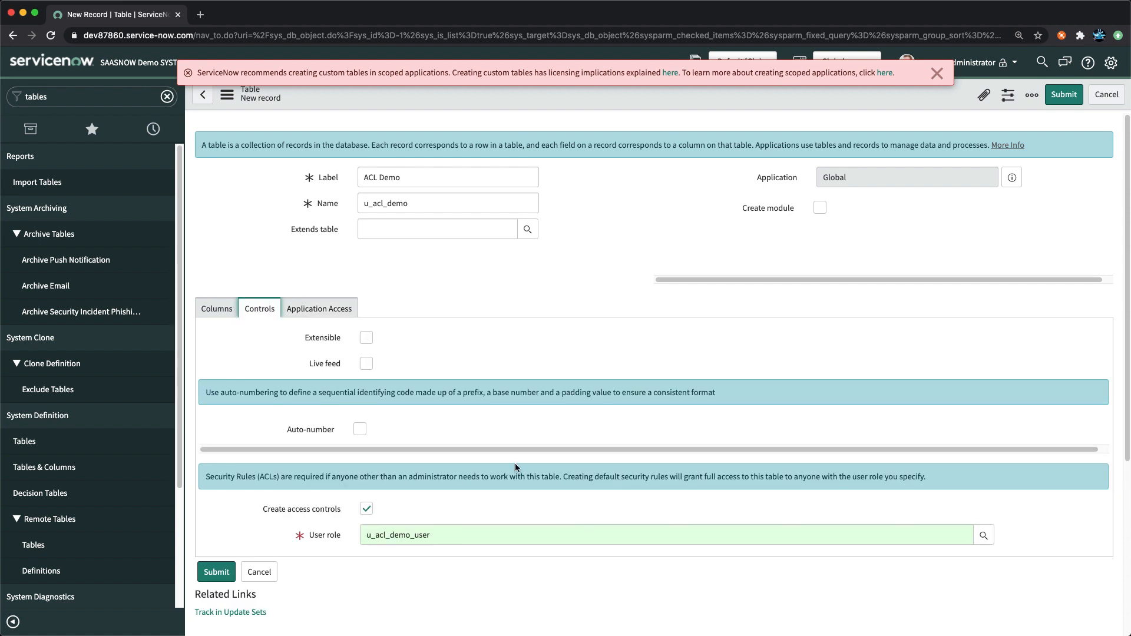
right_click(584, 94)
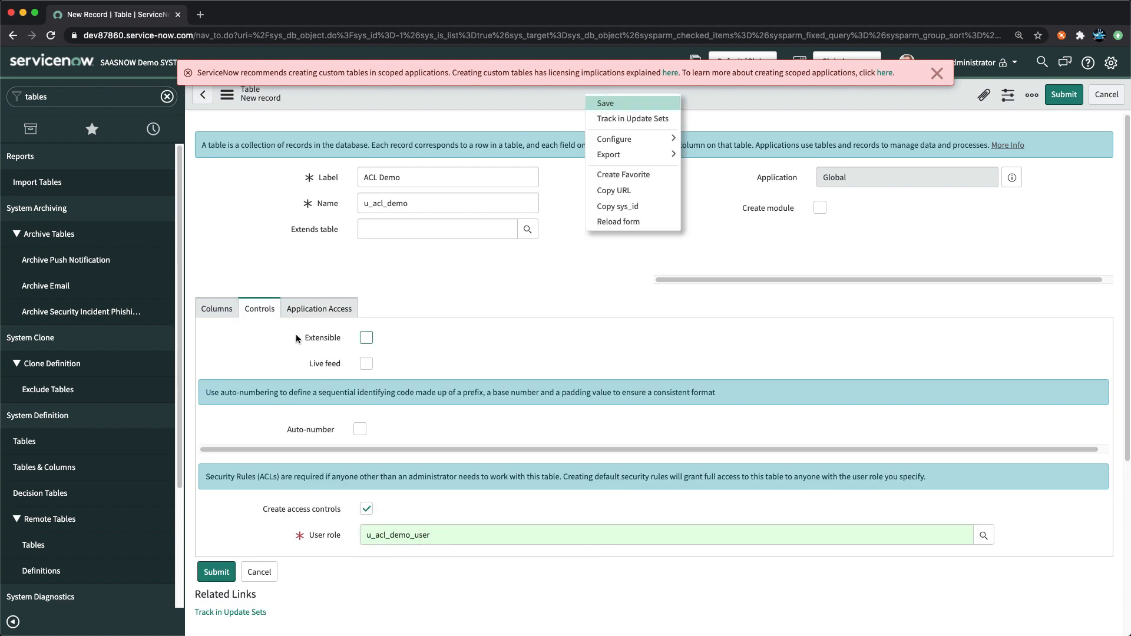
click(258, 356)
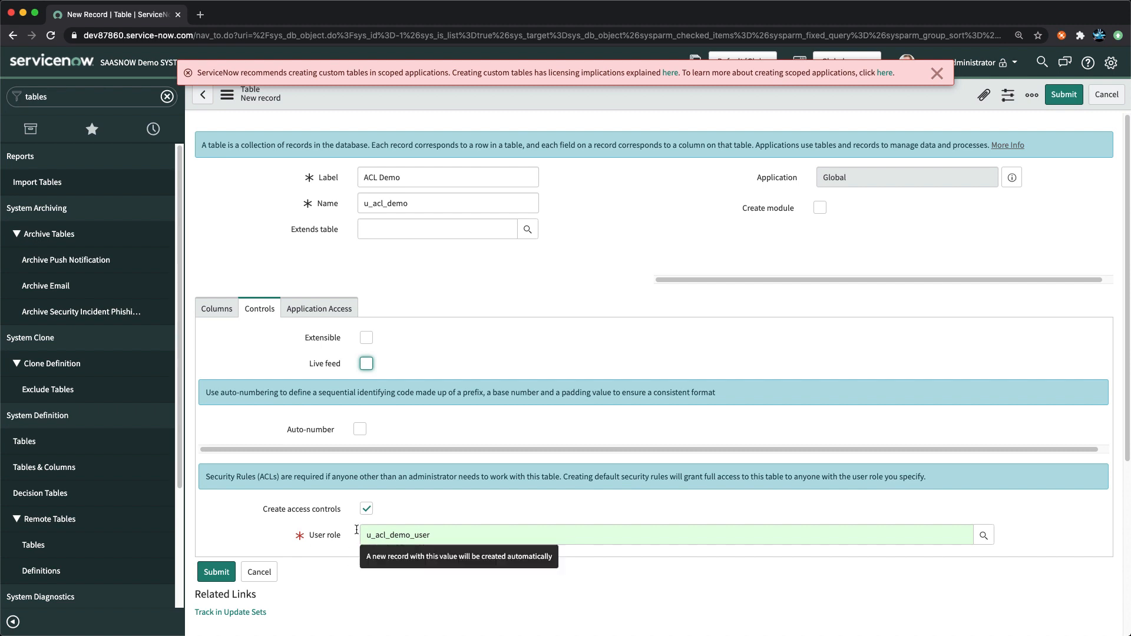
right_click(564, 92)
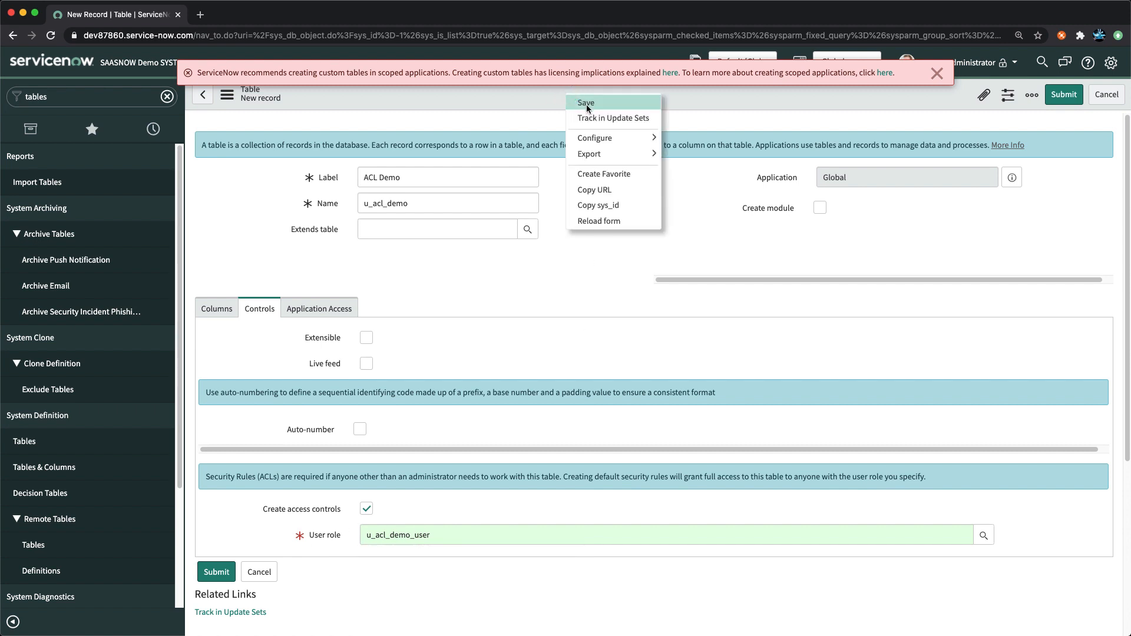
click(585, 104)
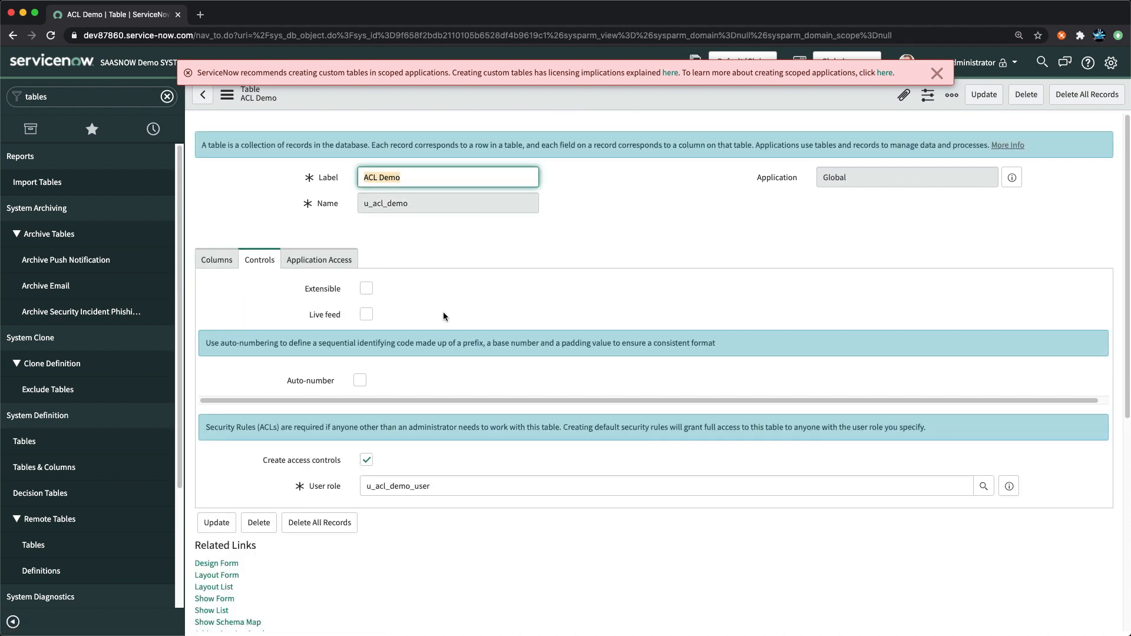
Review the access controls generated for the ACL Demo table and examine the required role and condition of the create rule.
scroll(378, 377, down, 5)
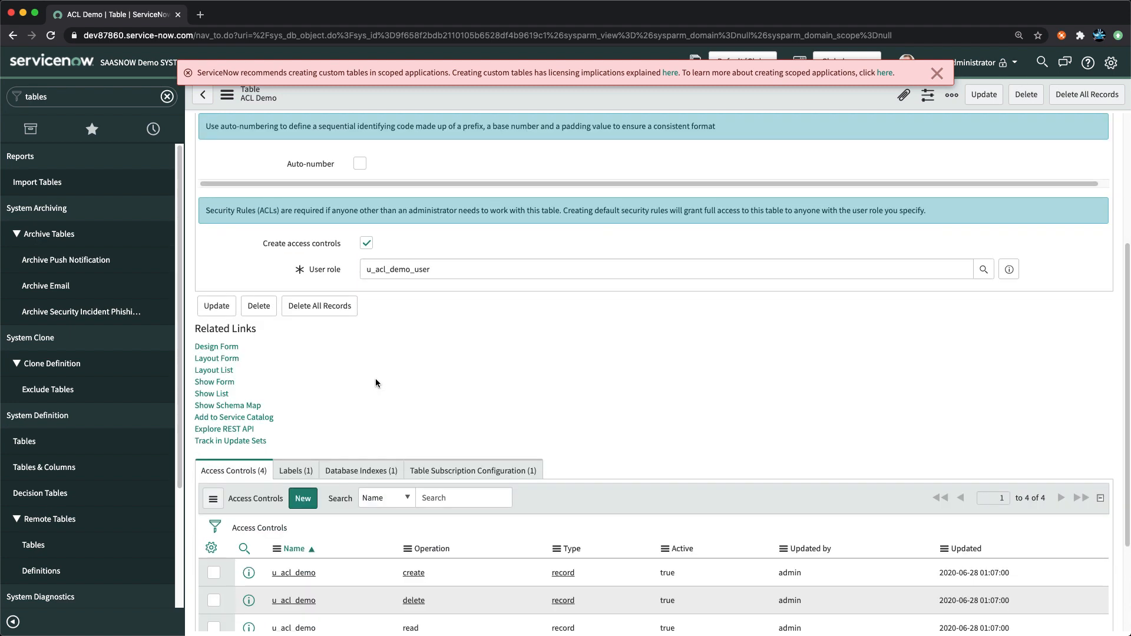
scroll(376, 383, down, 3)
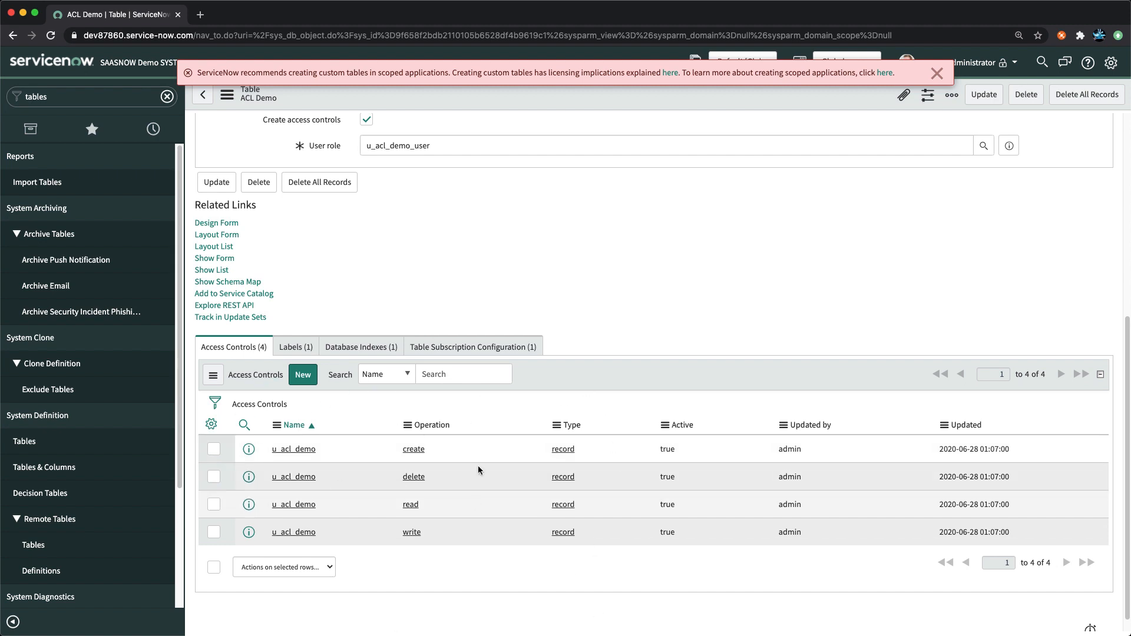
click(297, 449)
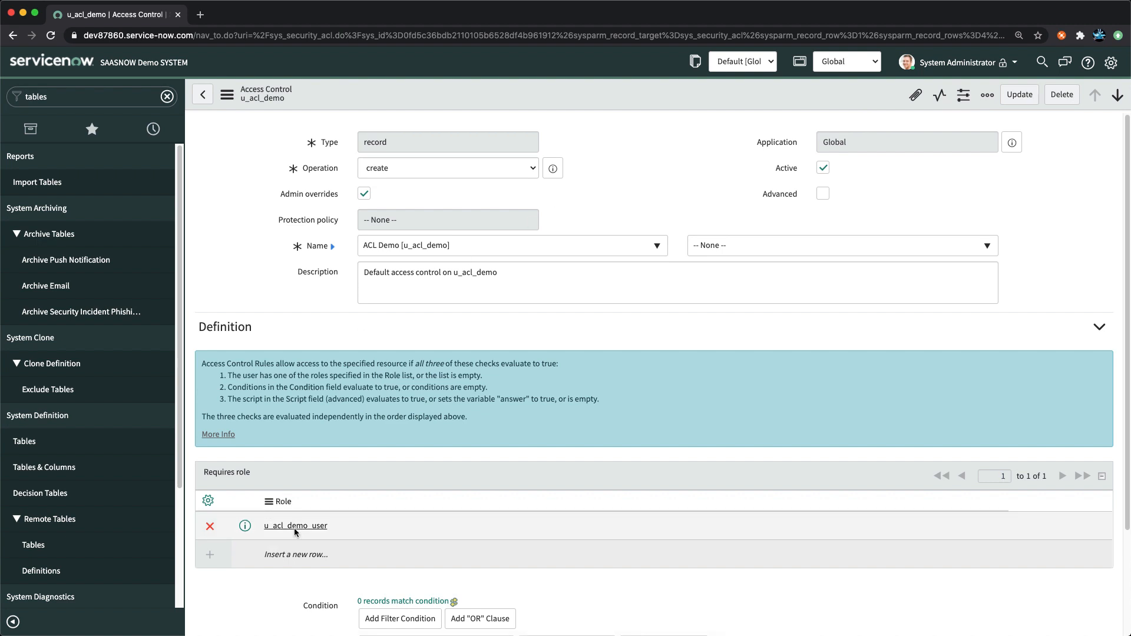
scroll(331, 478, down, 3)
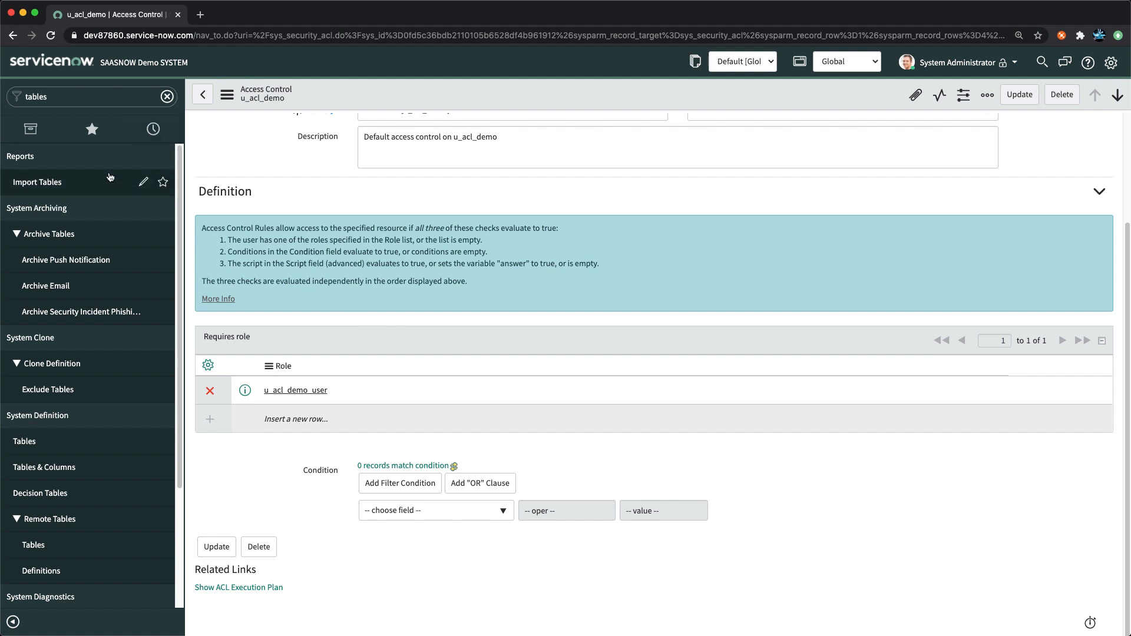
Start a new table record labelled ACL Demo Second and disable module creation for it.
click(20, 448)
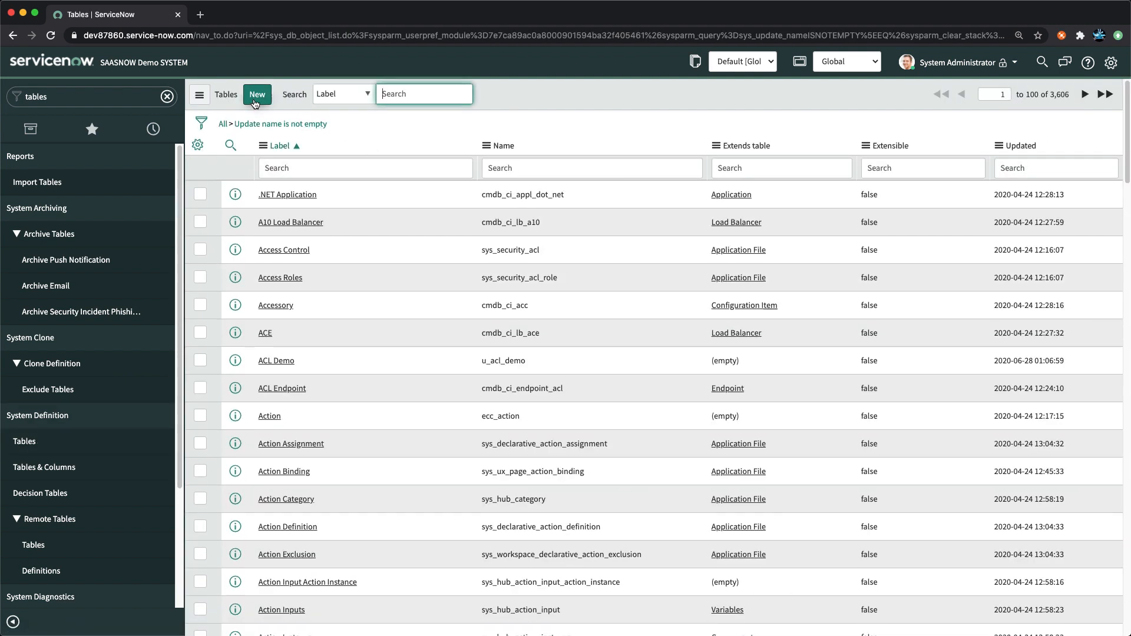
click(257, 95)
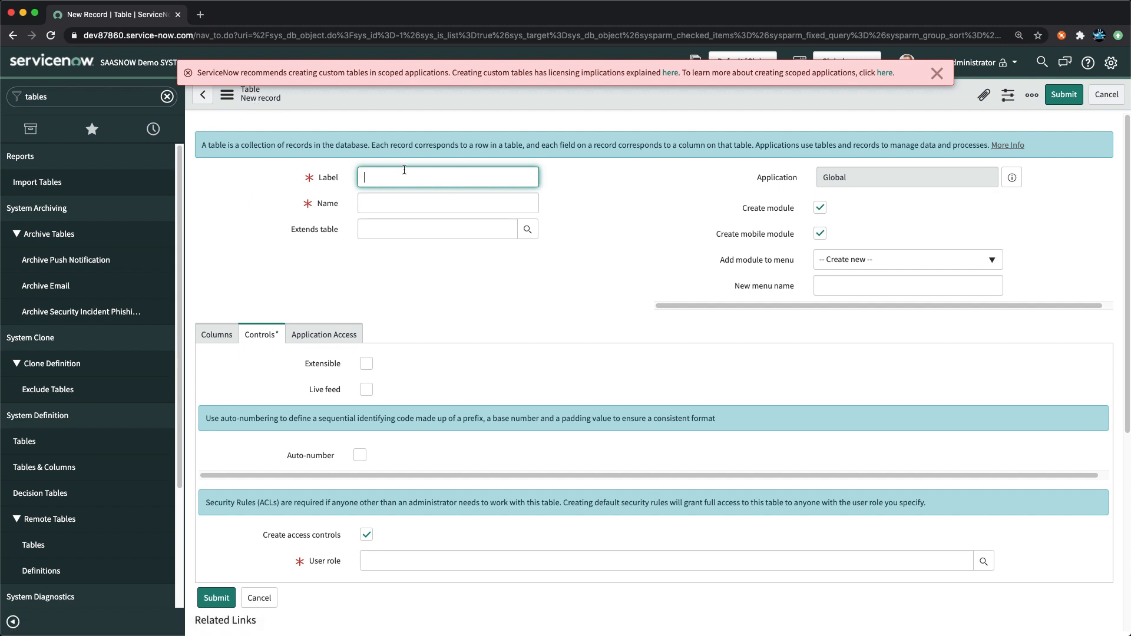
text(ACL Demo Second)
key(Tab)
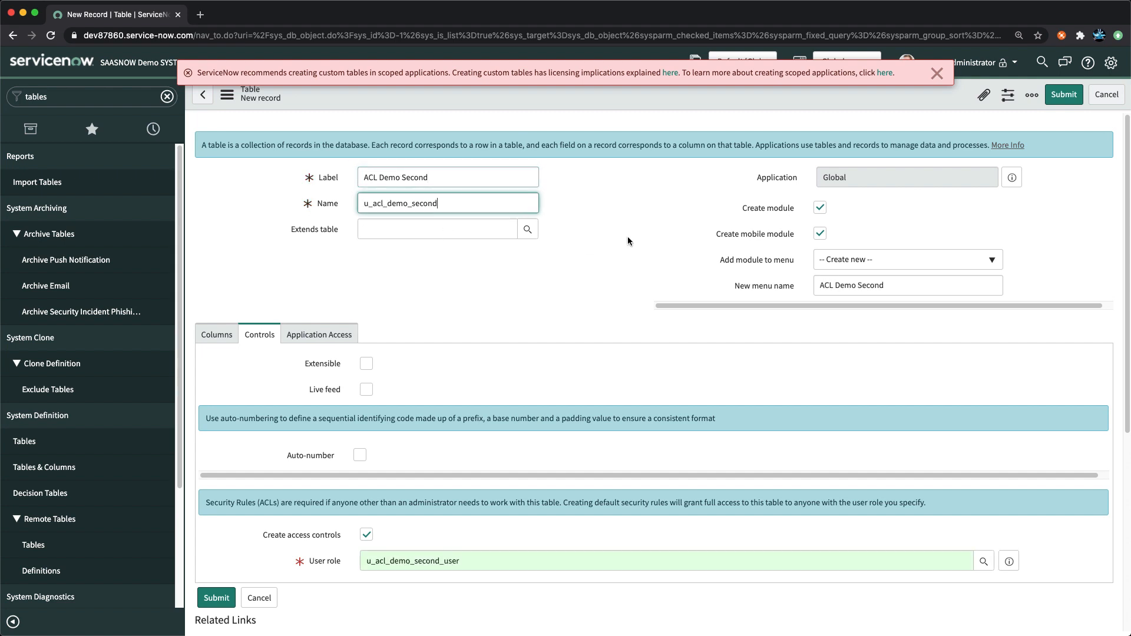
click(820, 207)
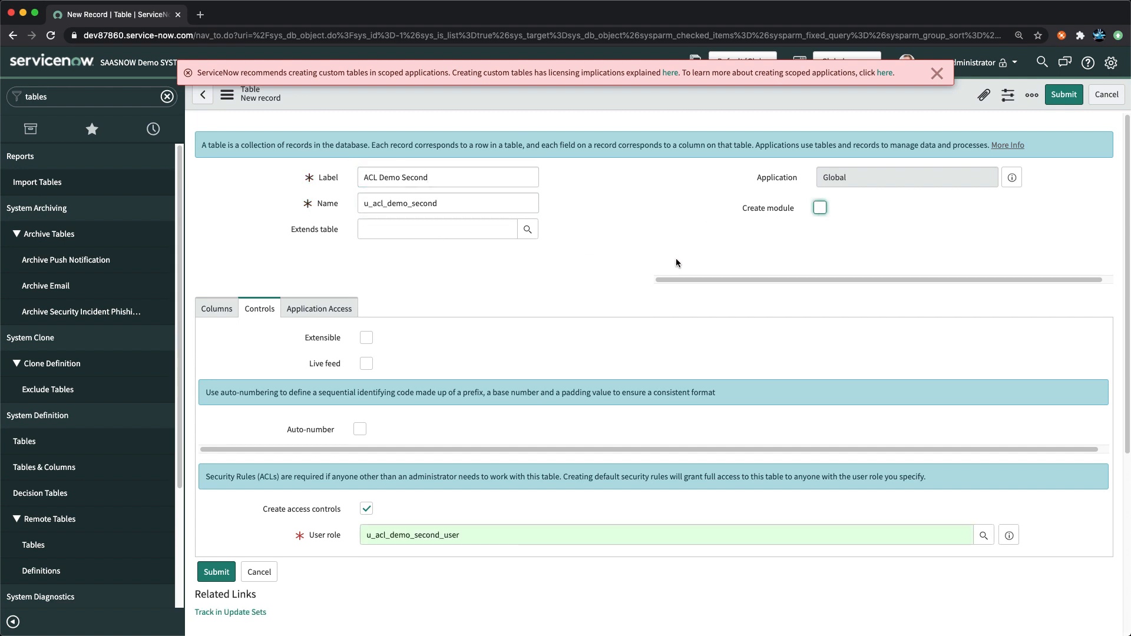
click(658, 256)
Add a column labelled Test 1 of type String to the ACL Demo Second table.
click(216, 306)
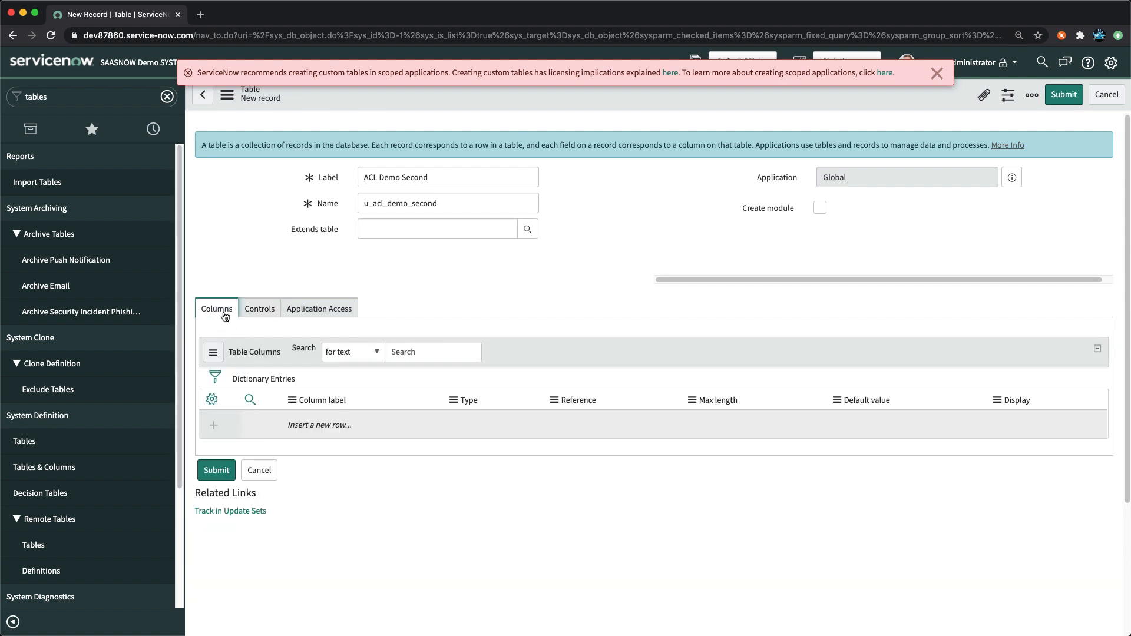
double_click(312, 421)
text(Test 1)
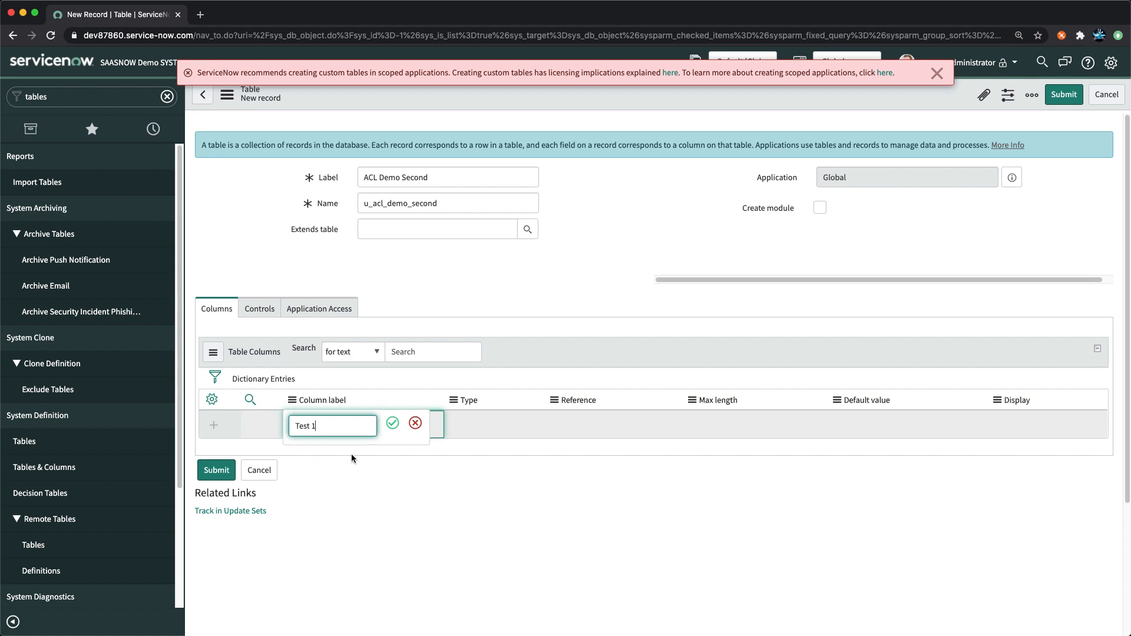
click(392, 423)
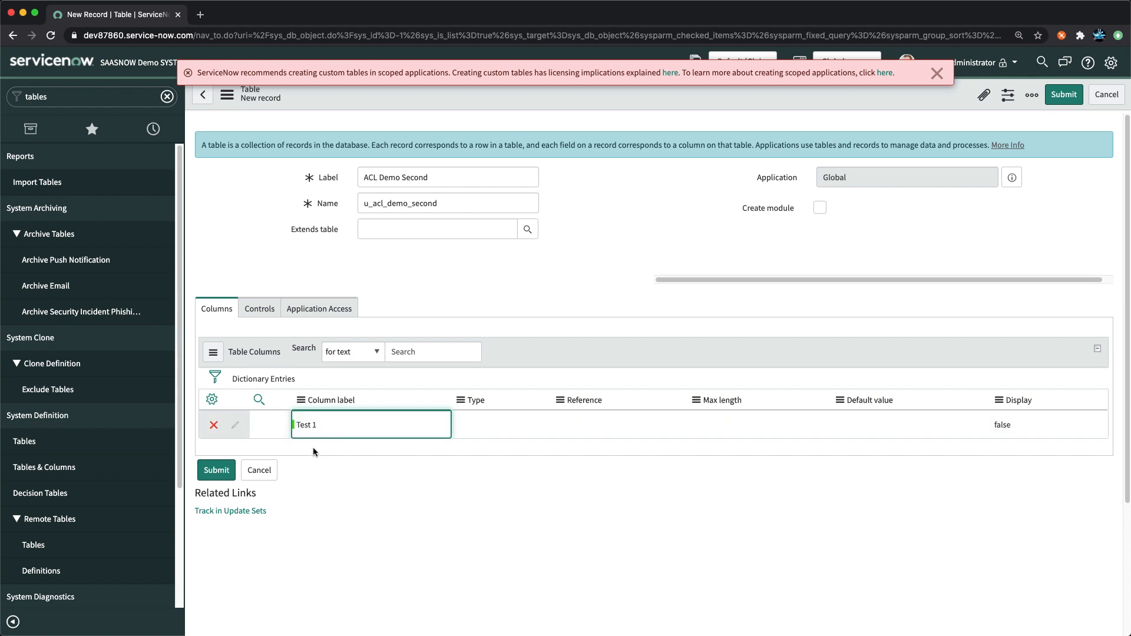
double_click(471, 424)
text(str)
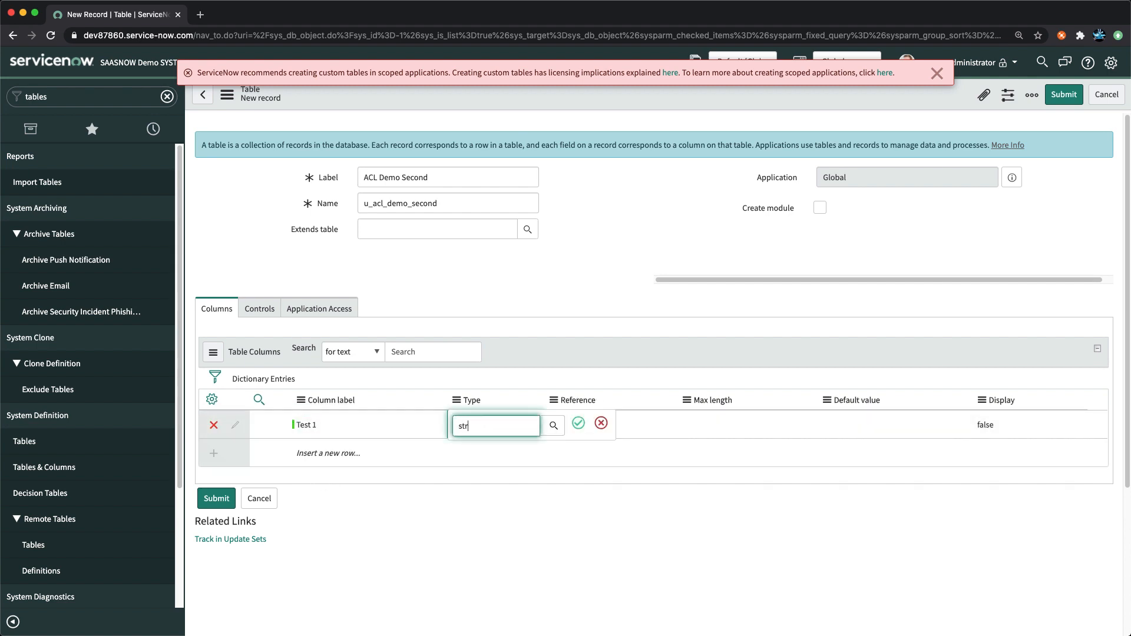
click(482, 451)
key(Return)
Add a second column labelled Test 2 of type String (Full UTF-8) to the ACL Demo Second table.
click(316, 453)
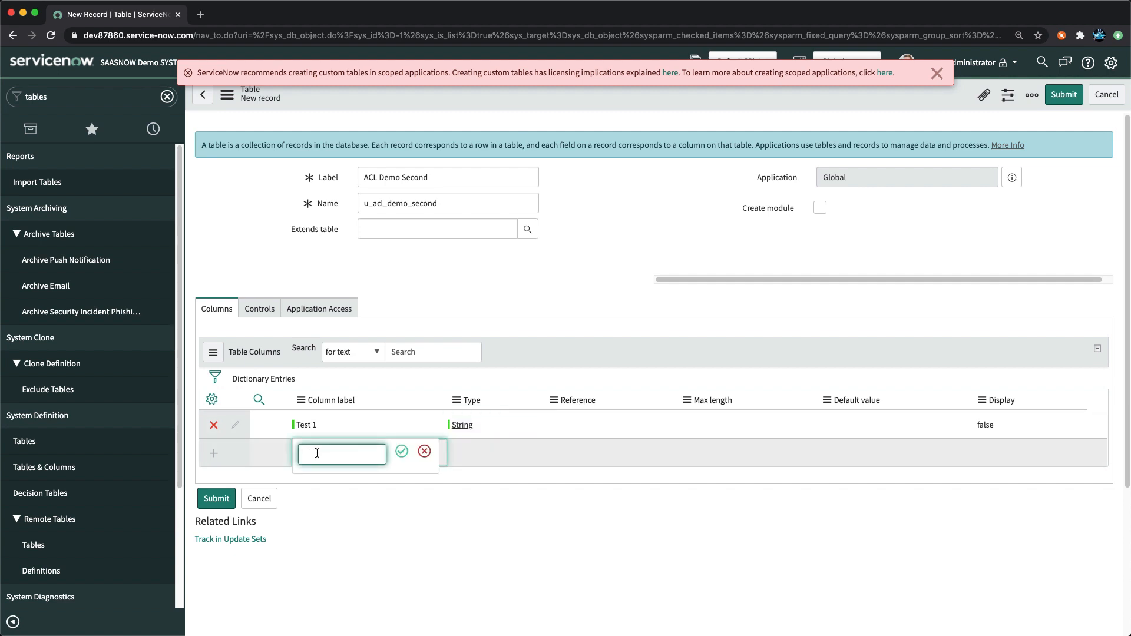
text(Test 2)
key(Return)
click(478, 450)
text(Str)
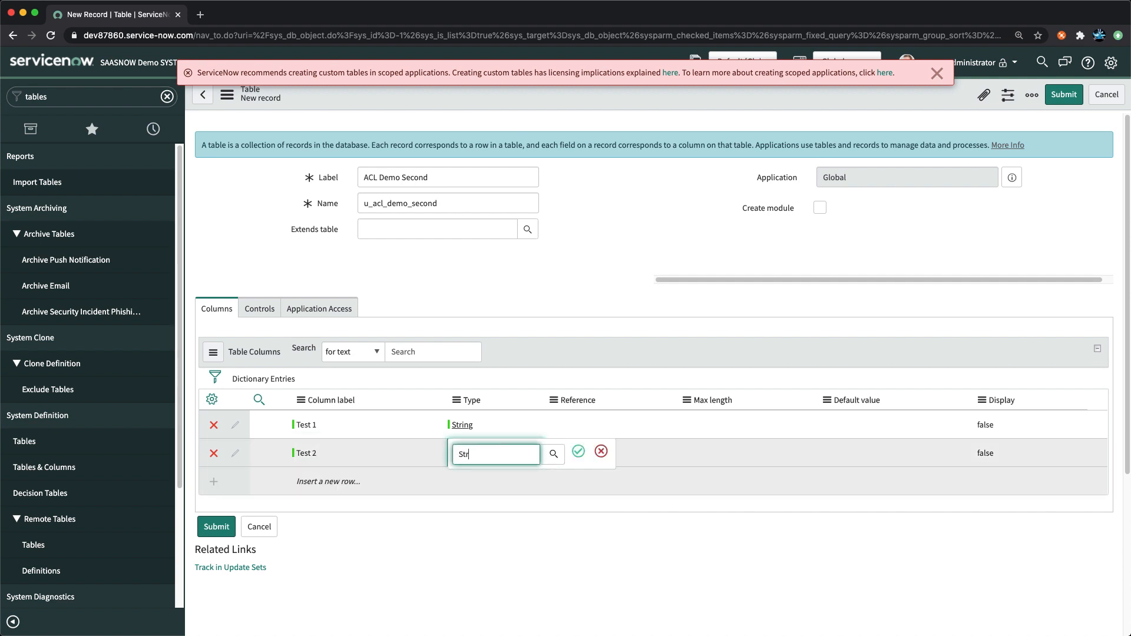
click(478, 492)
click(578, 451)
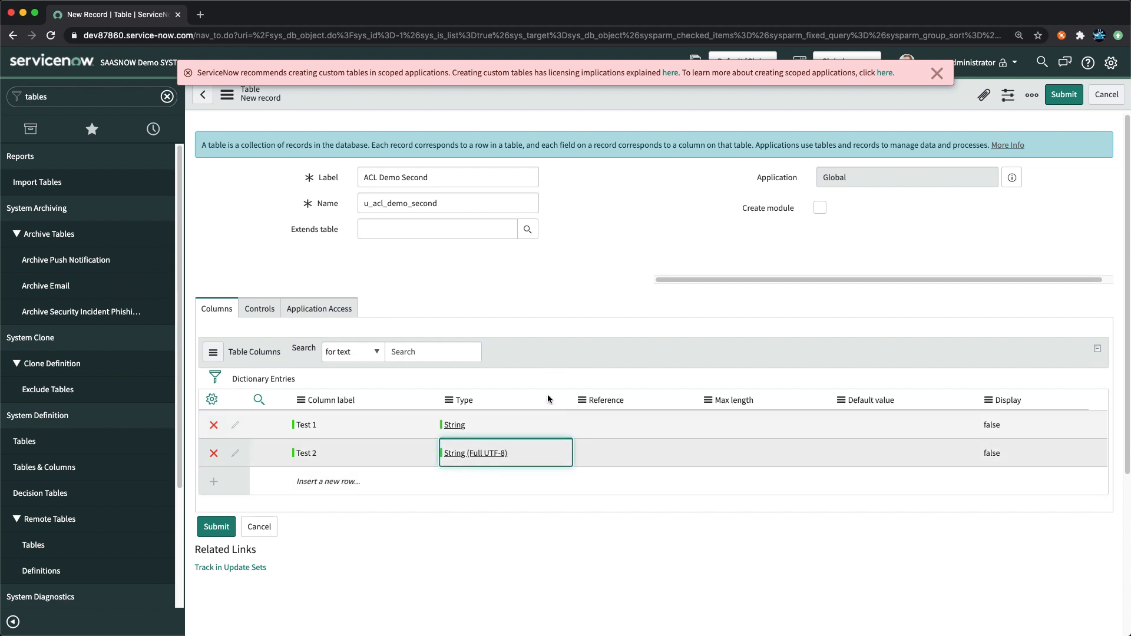
Disable Create access controls for the ACL Demo Second table and save the record.
click(260, 309)
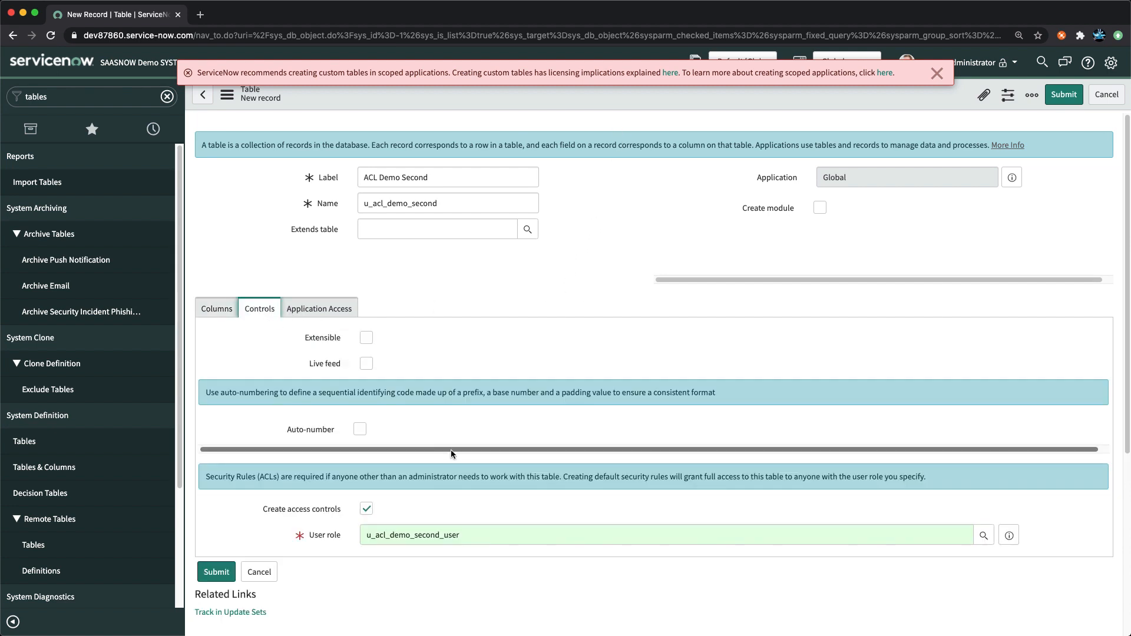
scroll(412, 477, down, 1)
click(365, 500)
scroll(578, 201, up, 1)
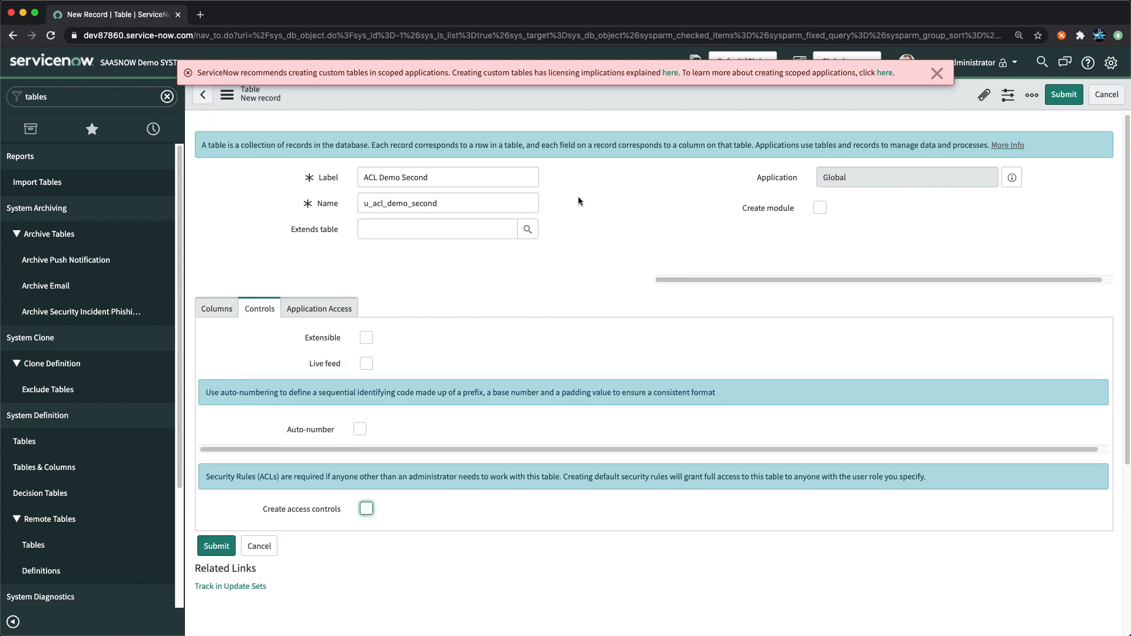
right_click(591, 100)
click(611, 108)
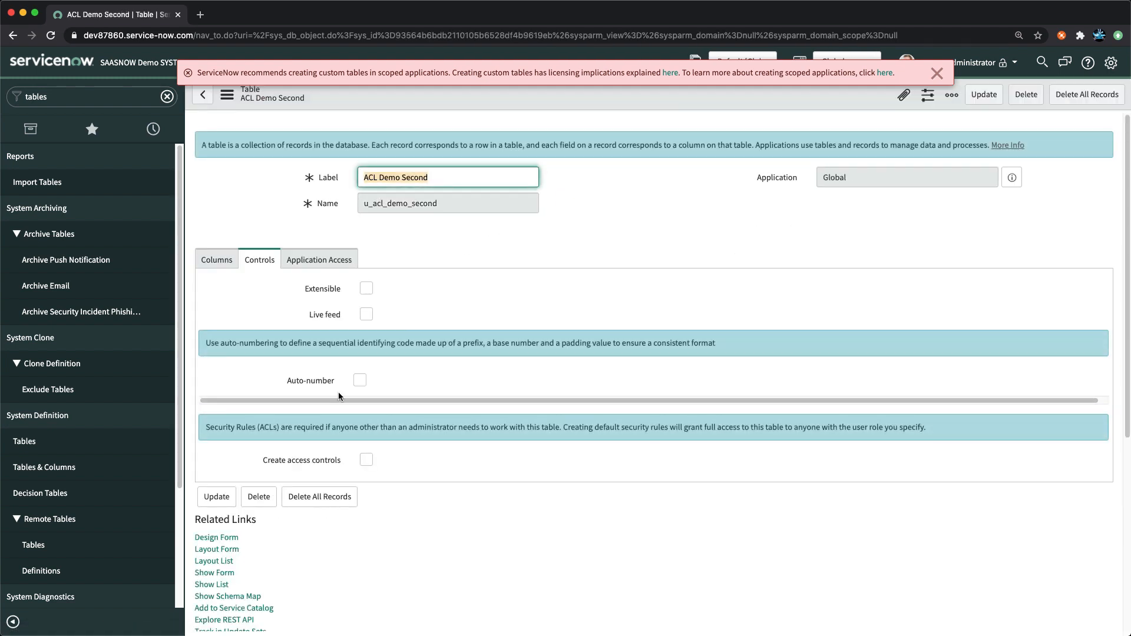
Examine the saved ACL Demo Second table's access controls list, its columns and its Controls settings.
scroll(492, 387, down, 5)
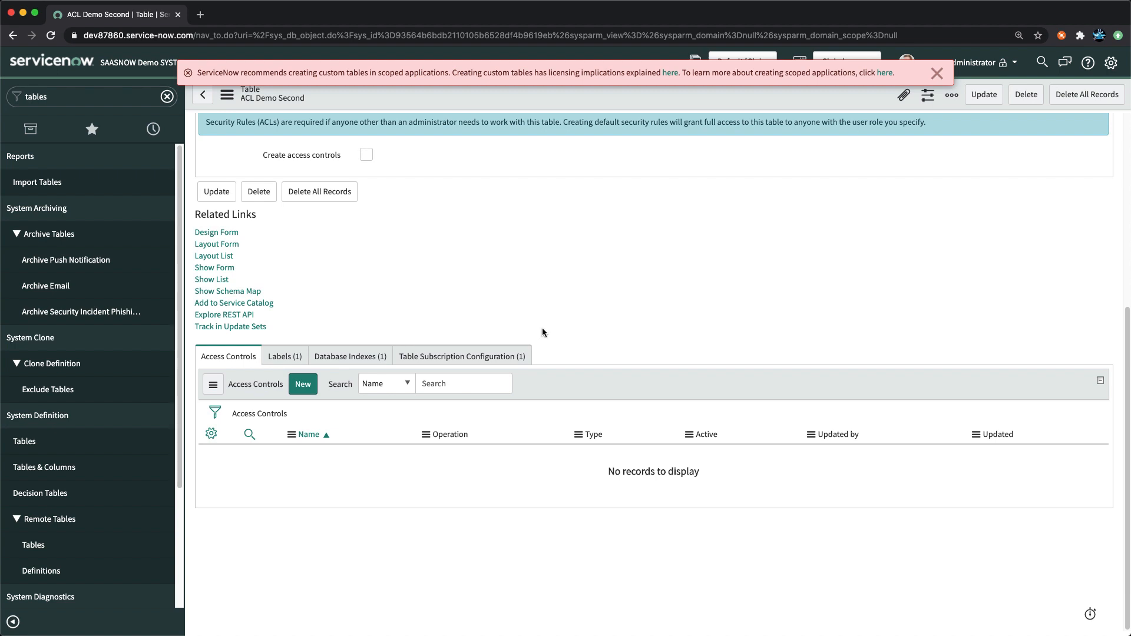
click(936, 73)
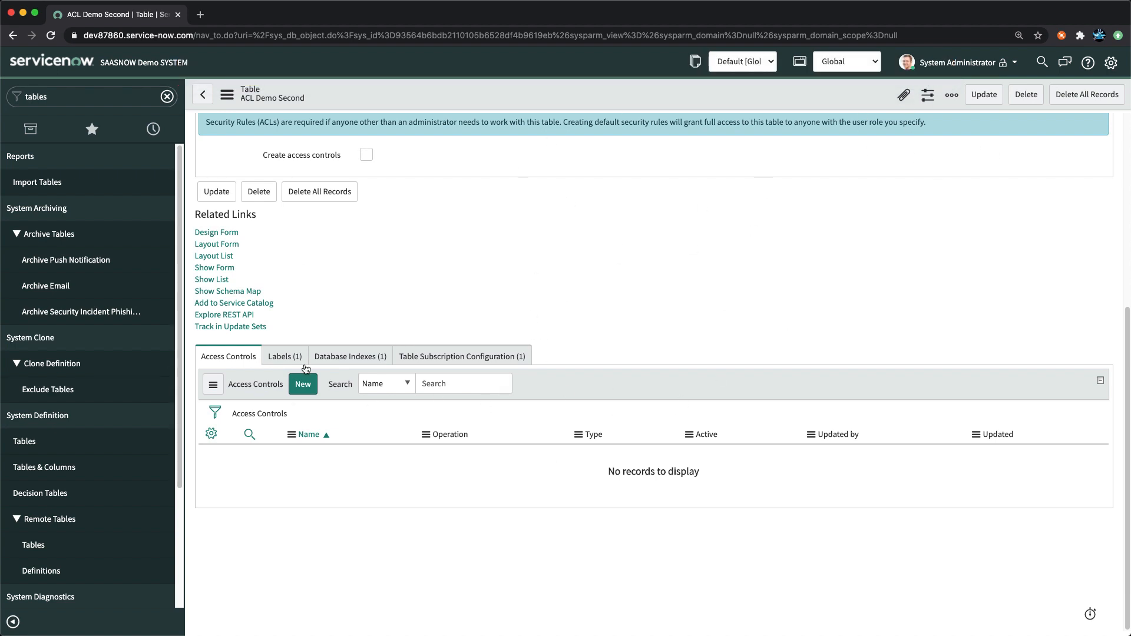
click(955, 70)
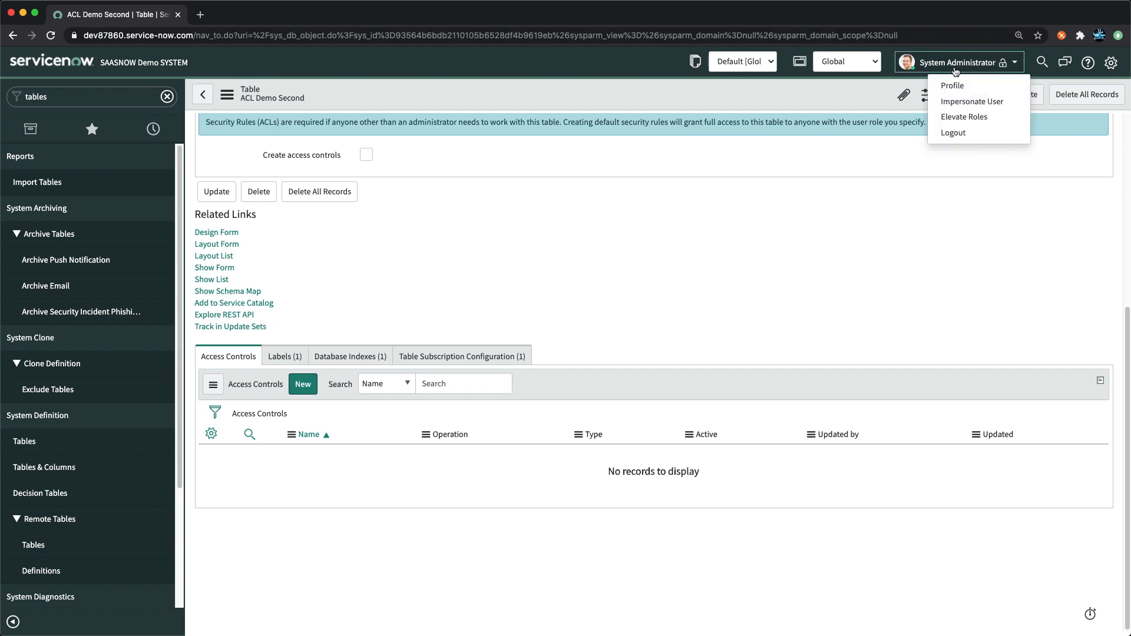
scroll(377, 365, up, 5)
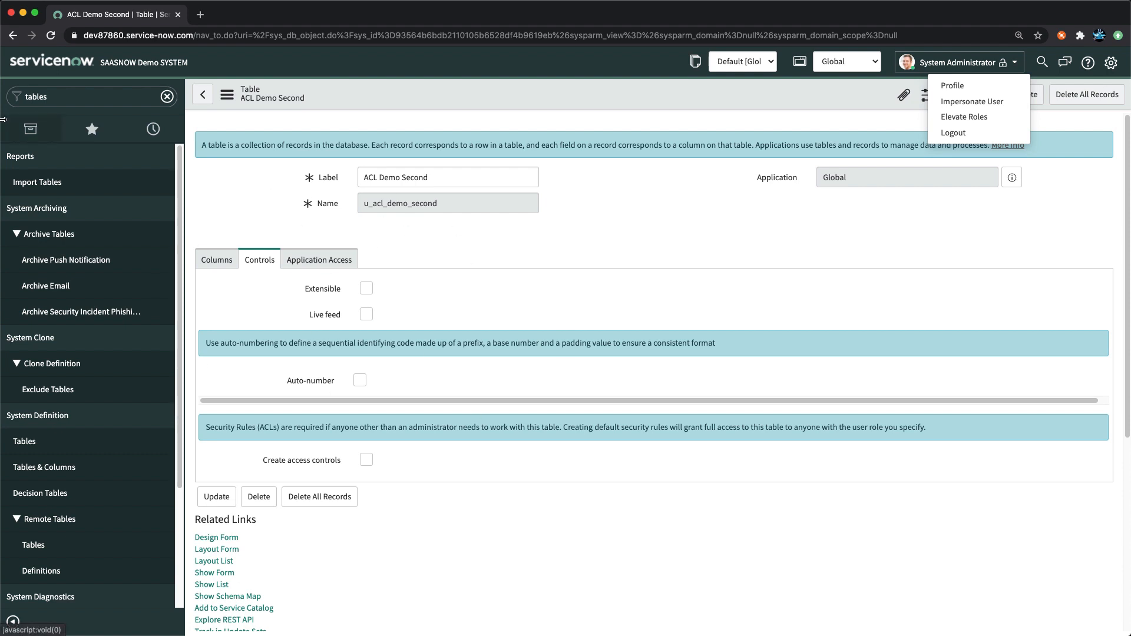
click(215, 259)
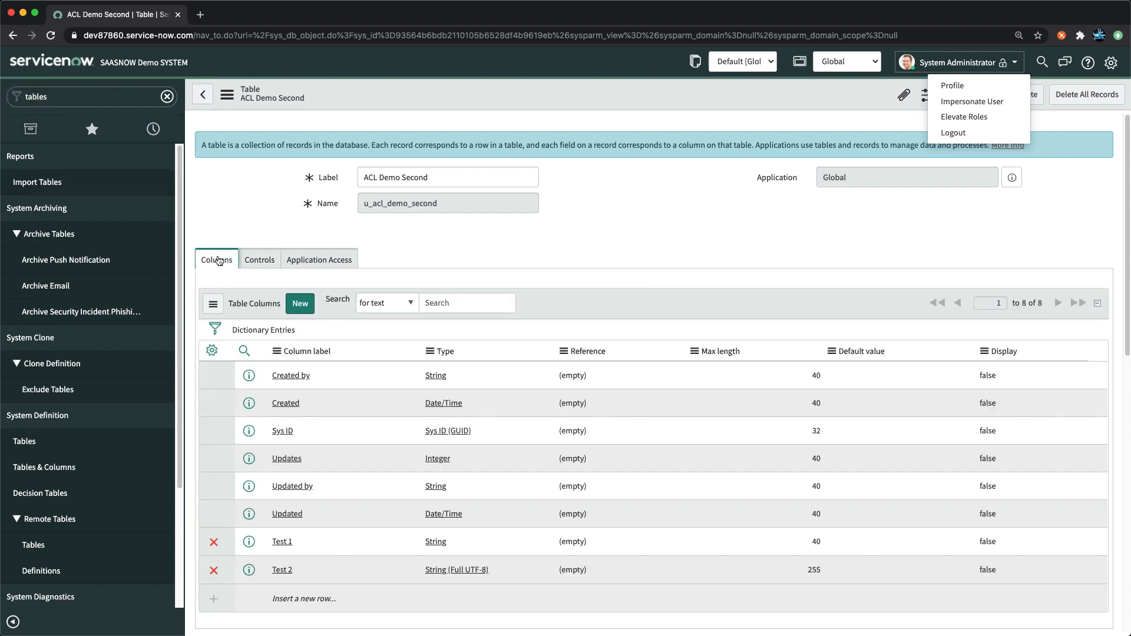
click(255, 260)
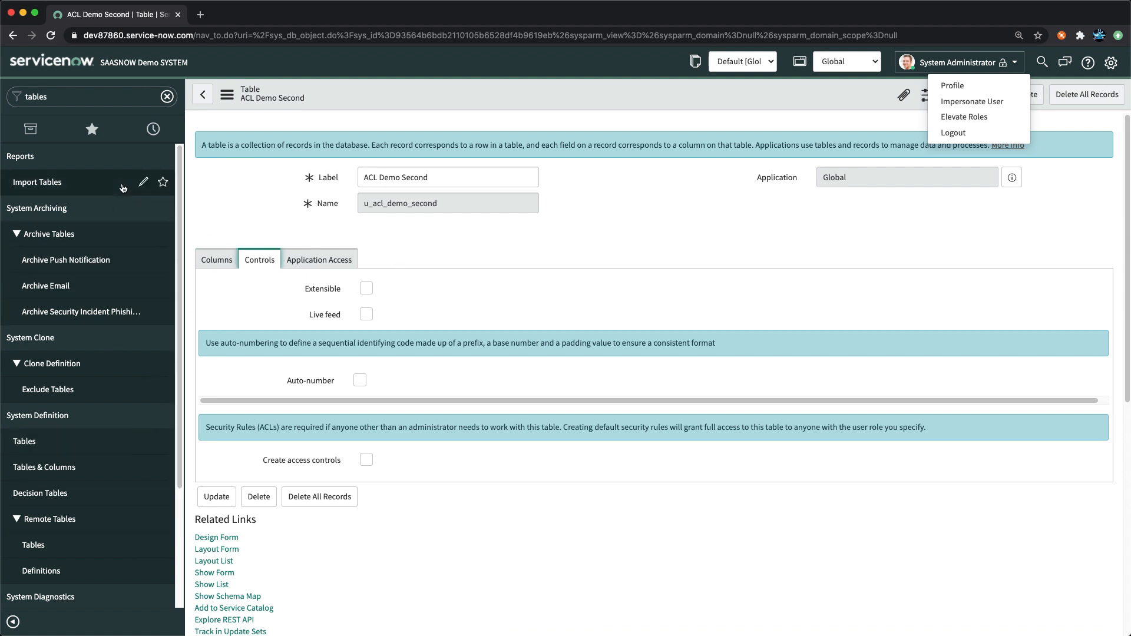
Open the Self-Service application menu record for editing and start a new module in it.
click(41, 133)
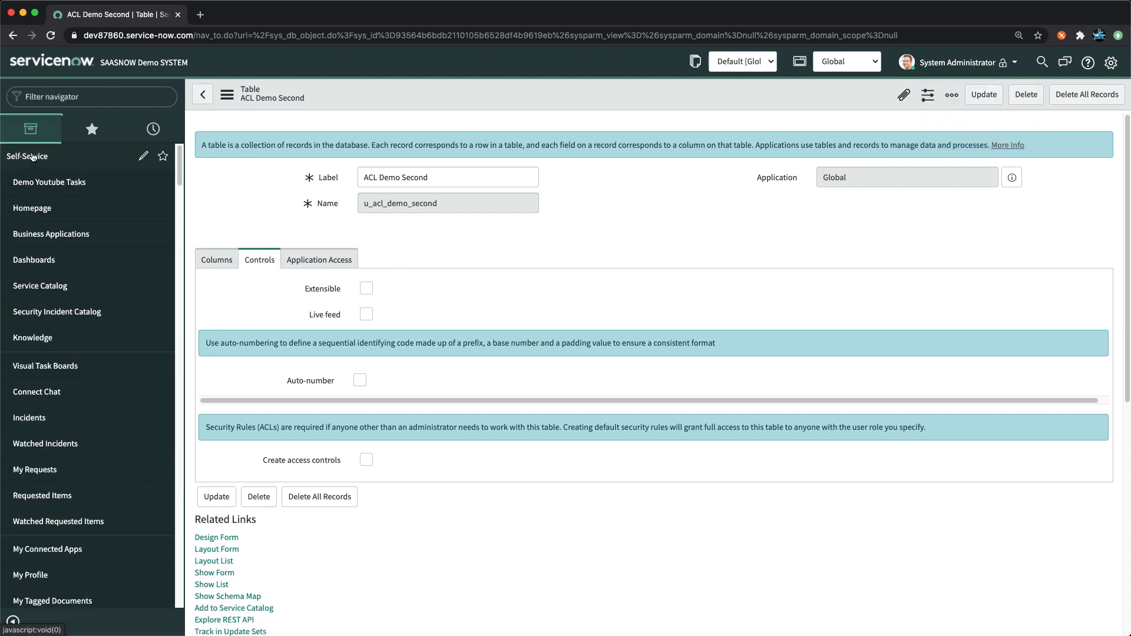
click(143, 157)
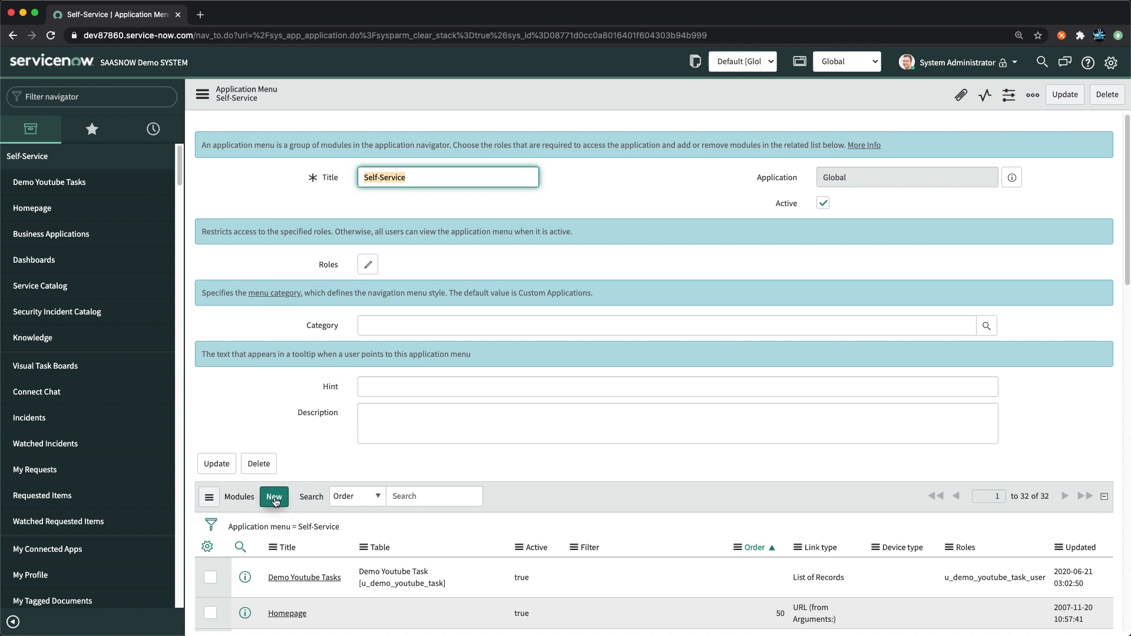
click(274, 498)
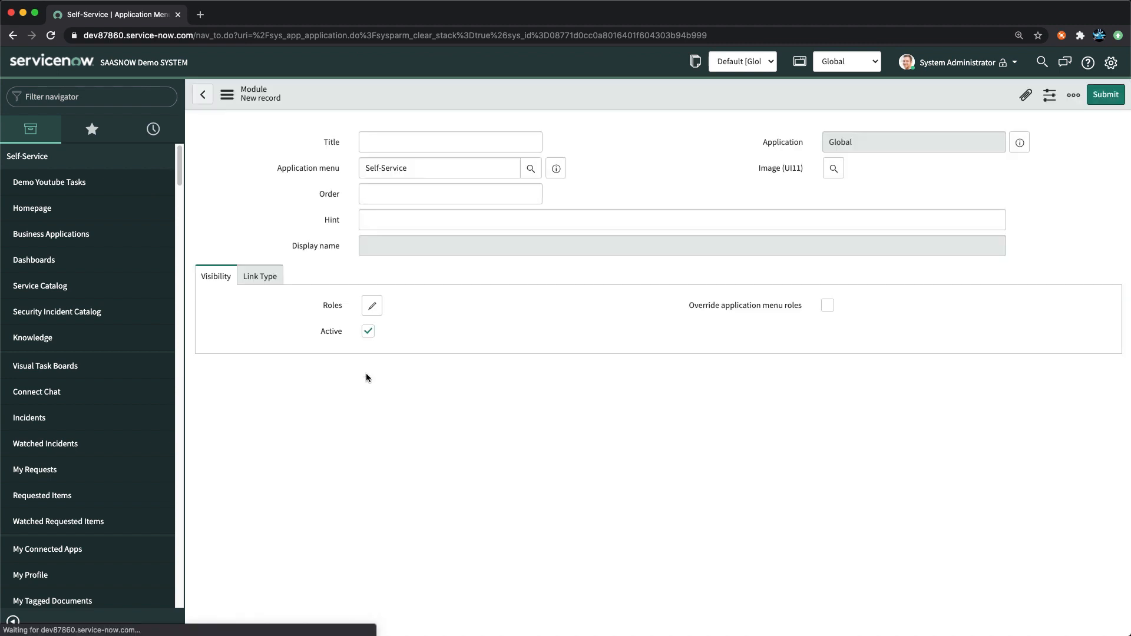
click(665, 166)
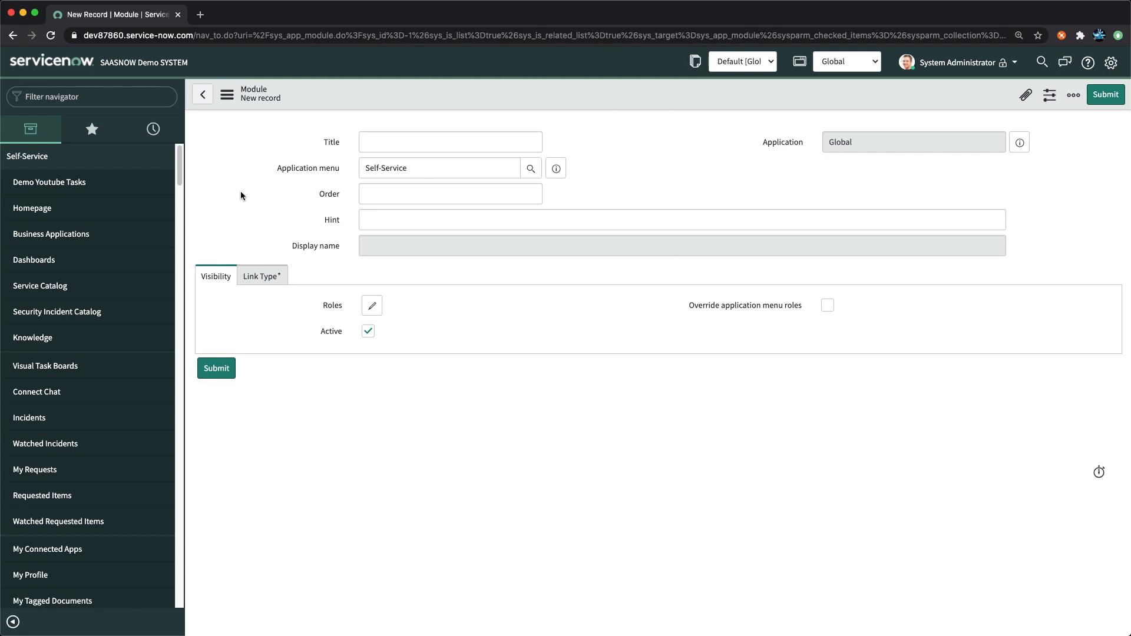
click(399, 189)
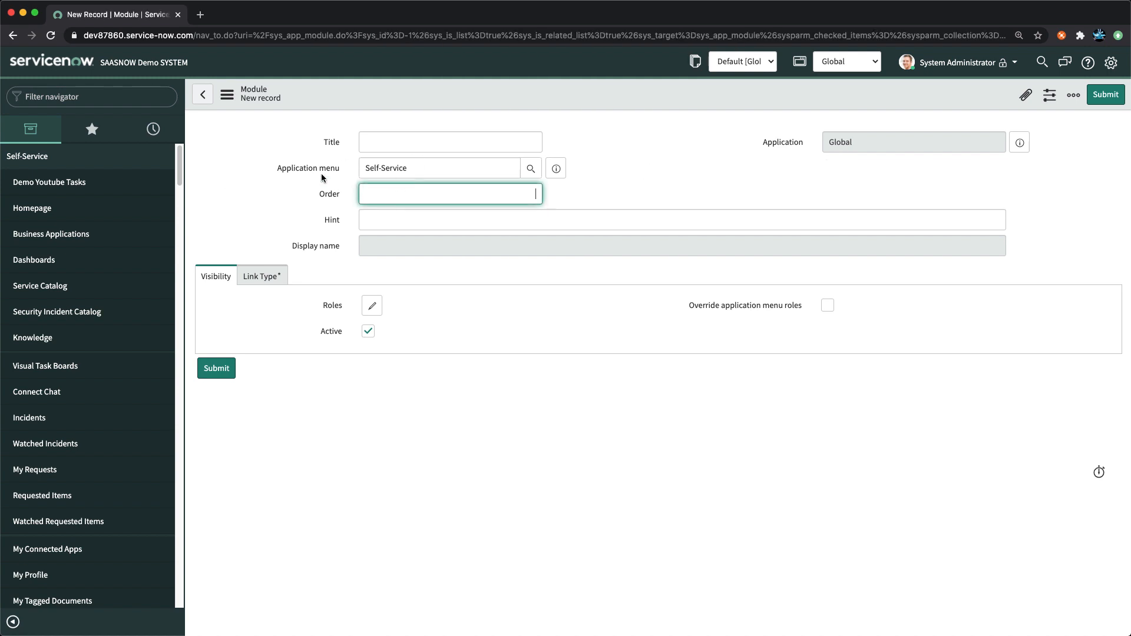
Link the new Self-Service module to the ACL Demo [u_acl_demo] table.
click(270, 277)
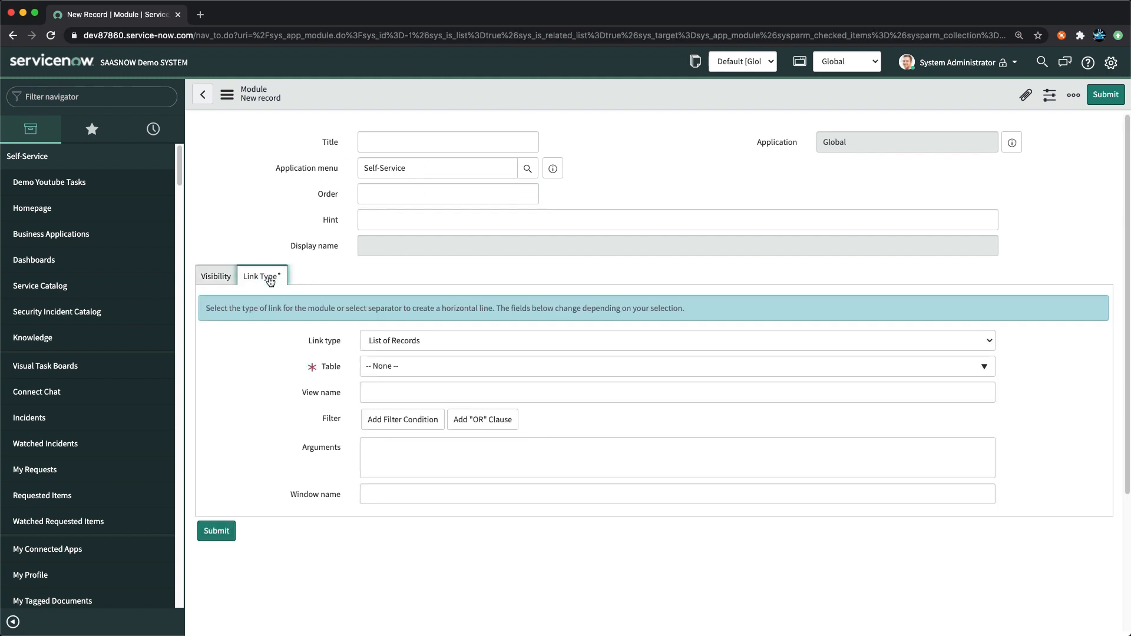
click(407, 371)
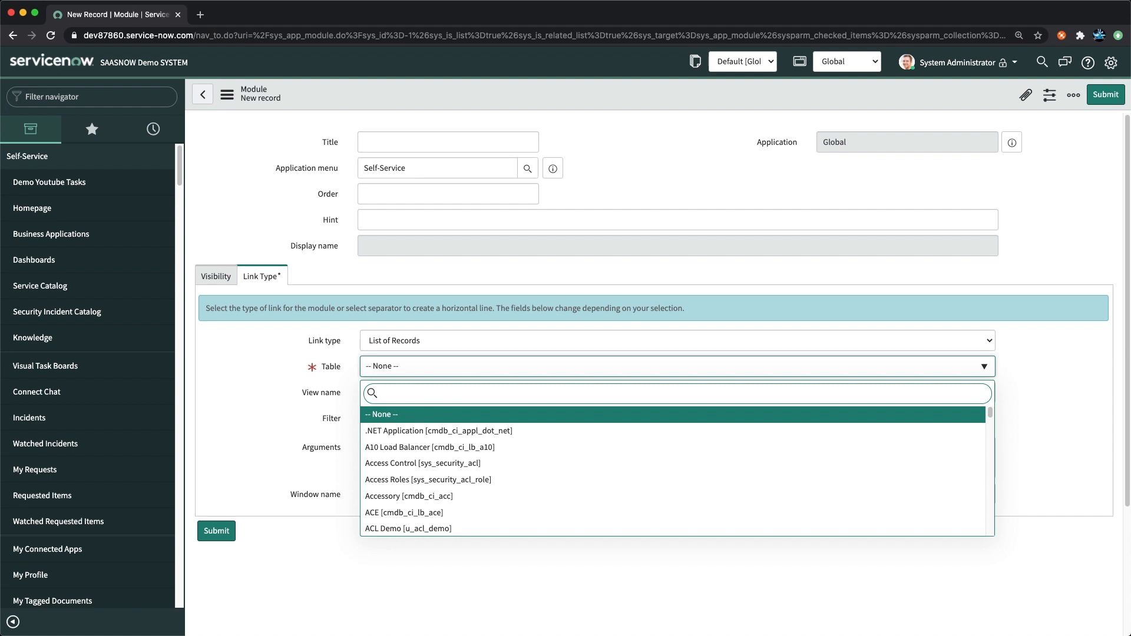
text(acl)
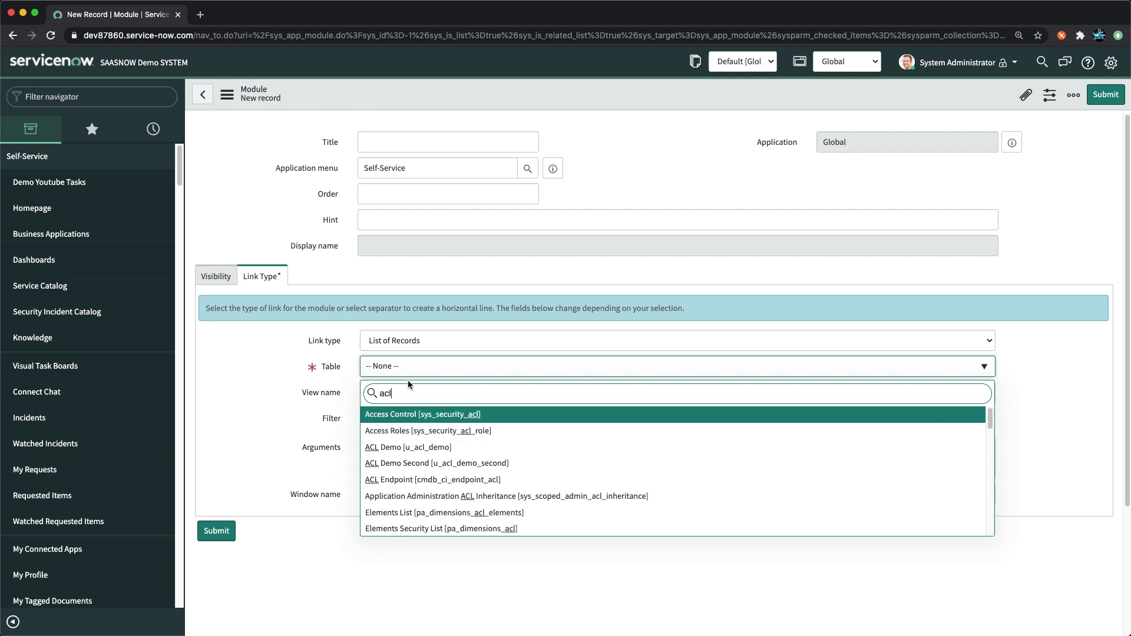
click(428, 448)
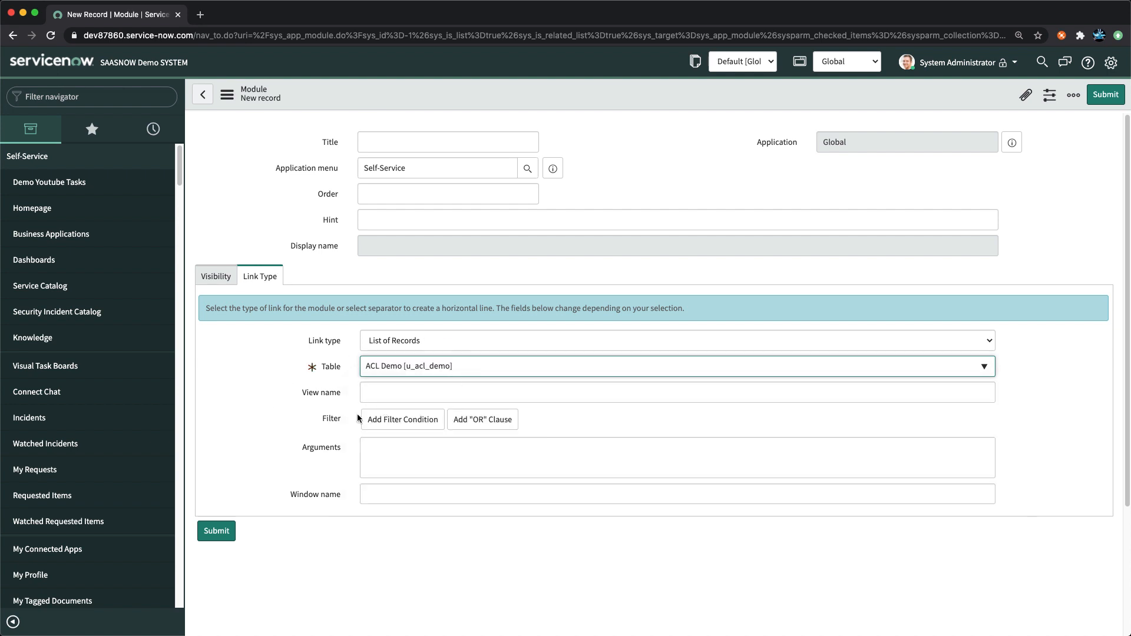
Set the new module's order to 100,000.
click(213, 277)
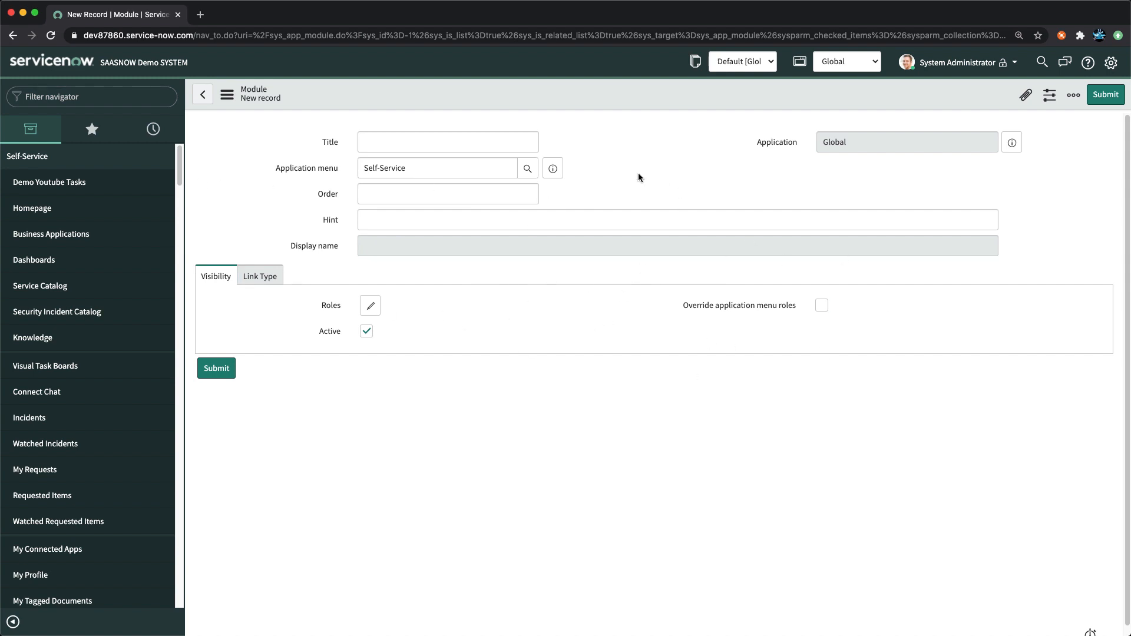
click(454, 194)
text(1)
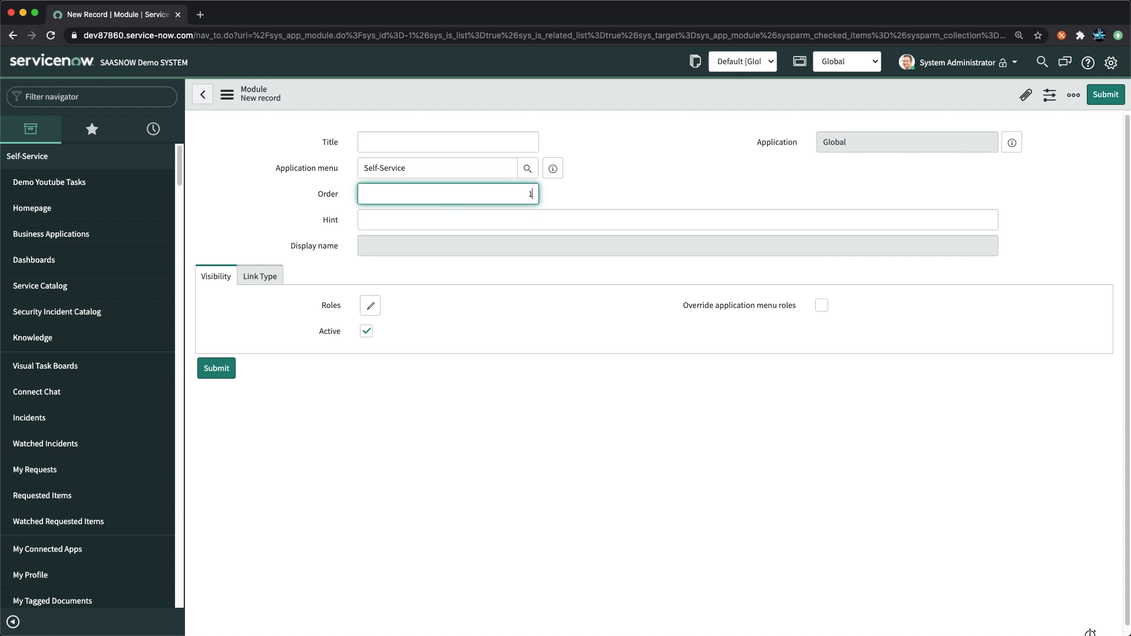
text(00,000)
click(678, 182)
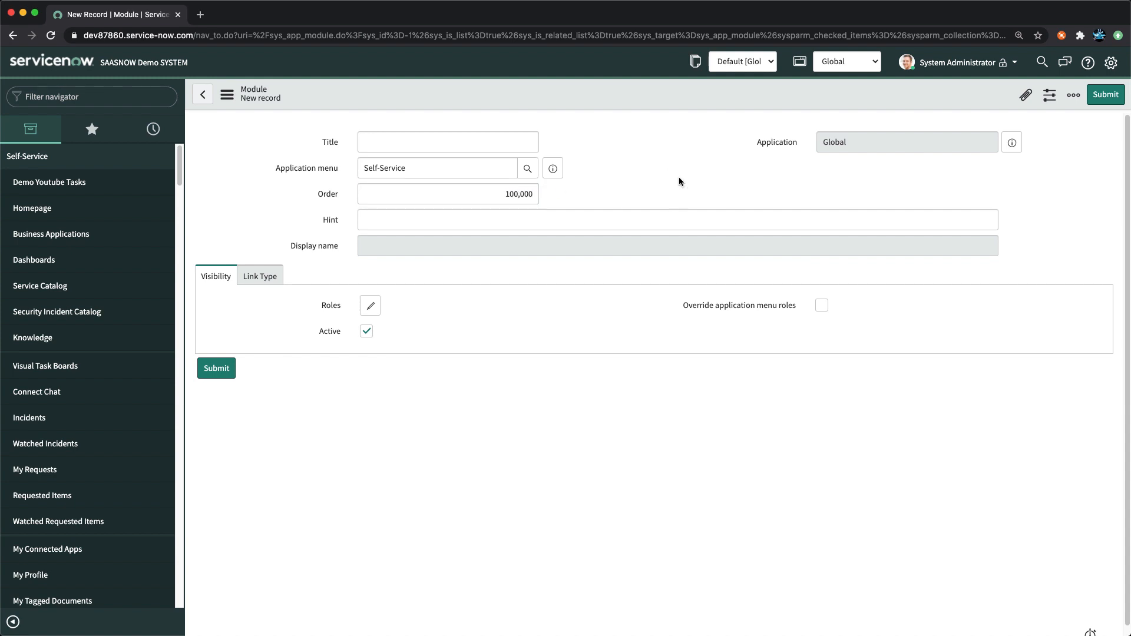
Title the module Demo ACL and submit it.
click(490, 142)
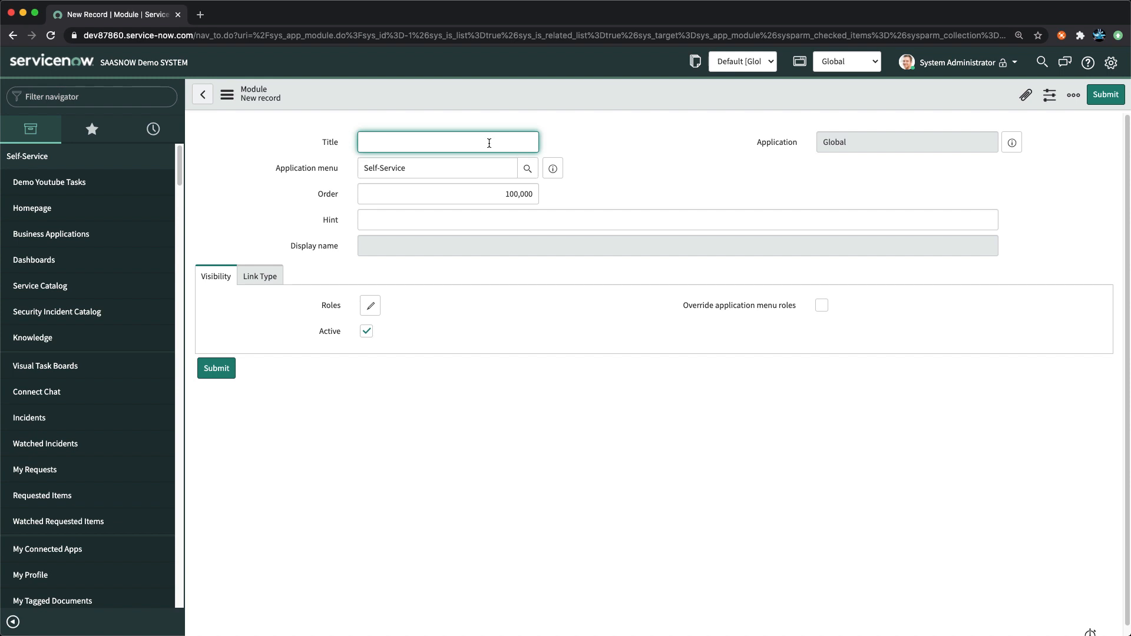
text(Demo ACL)
right_click(648, 98)
click(216, 368)
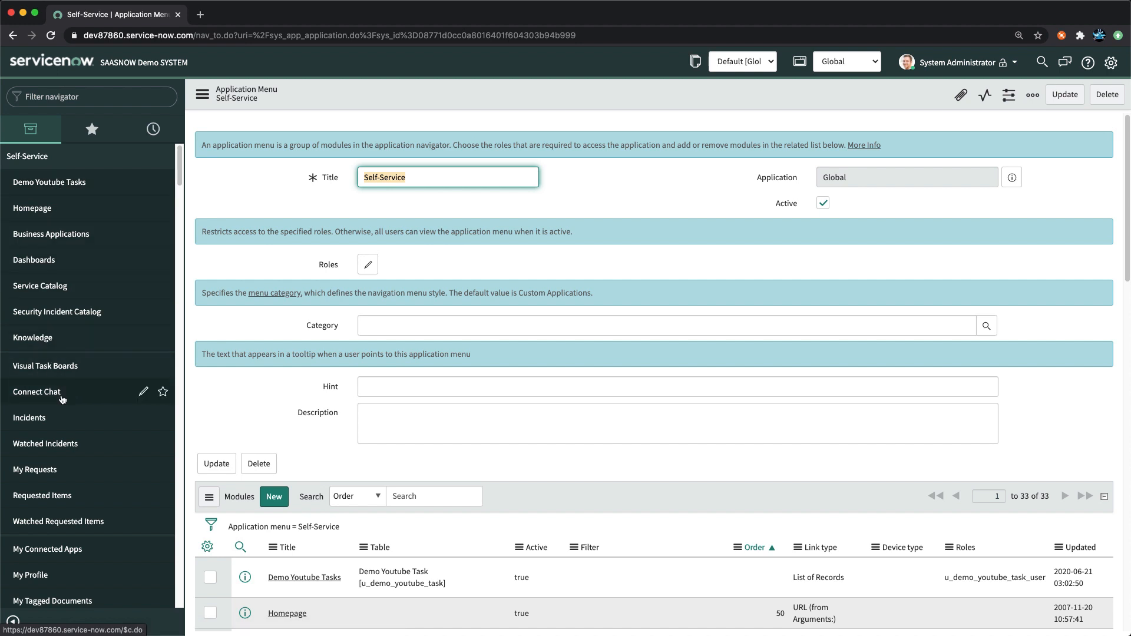
Start another module in the Self-Service application menu and title it Demo ACL Second.
click(268, 498)
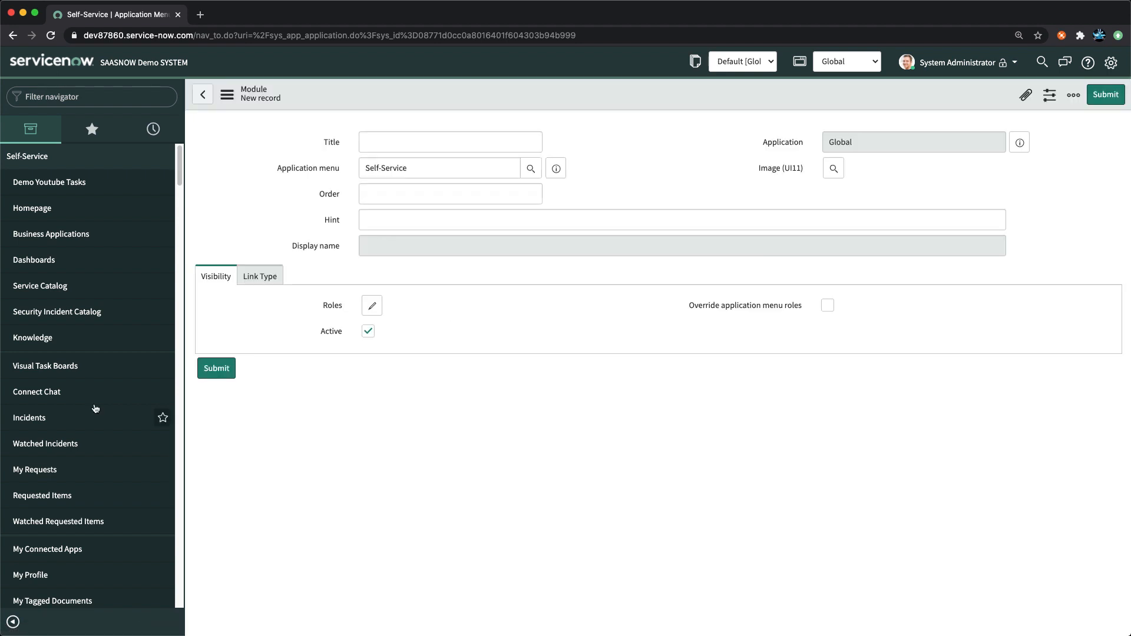
scroll(157, 229, down, 7)
drag(179, 206, 181, 205)
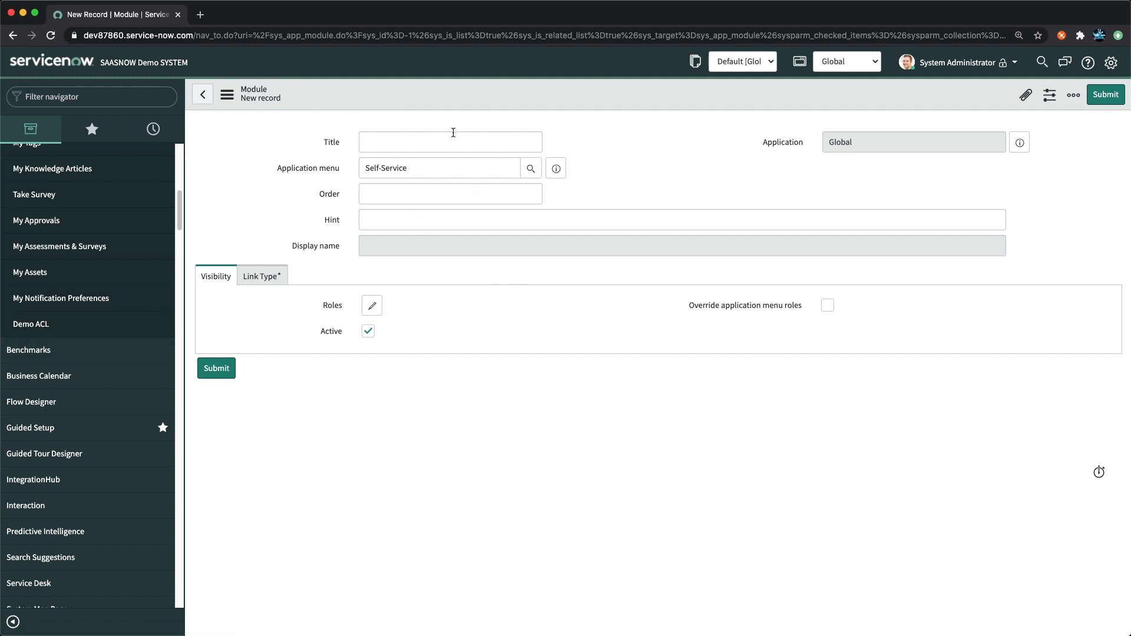
click(430, 147)
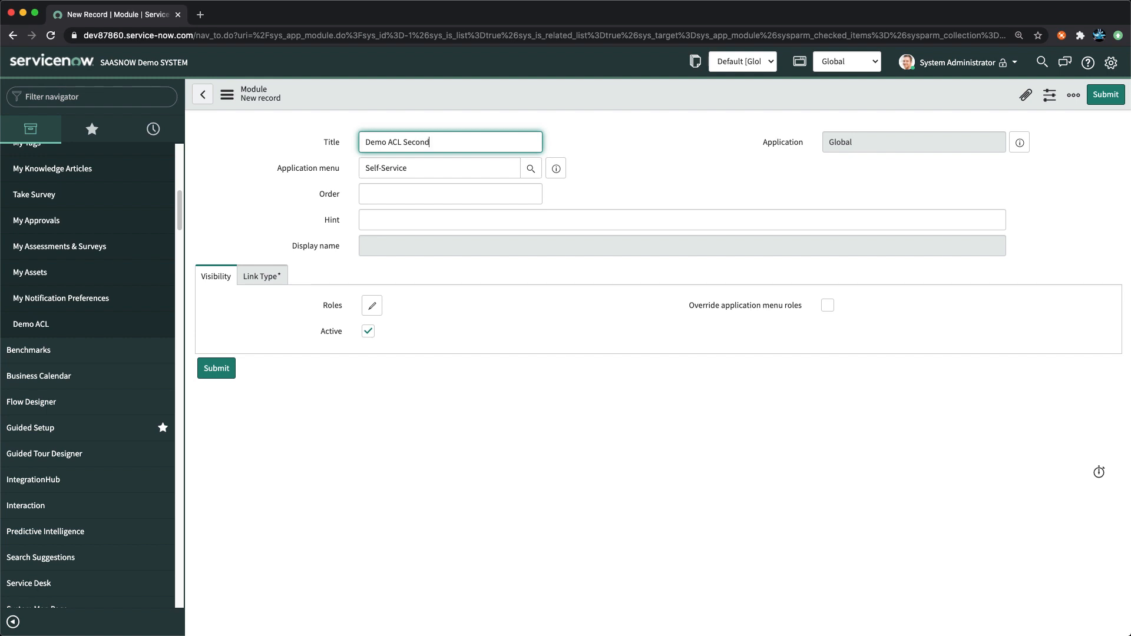
Link the Demo ACL Second module to the ACL Demo Second [u_acl_demo_second] table and submit it.
click(261, 276)
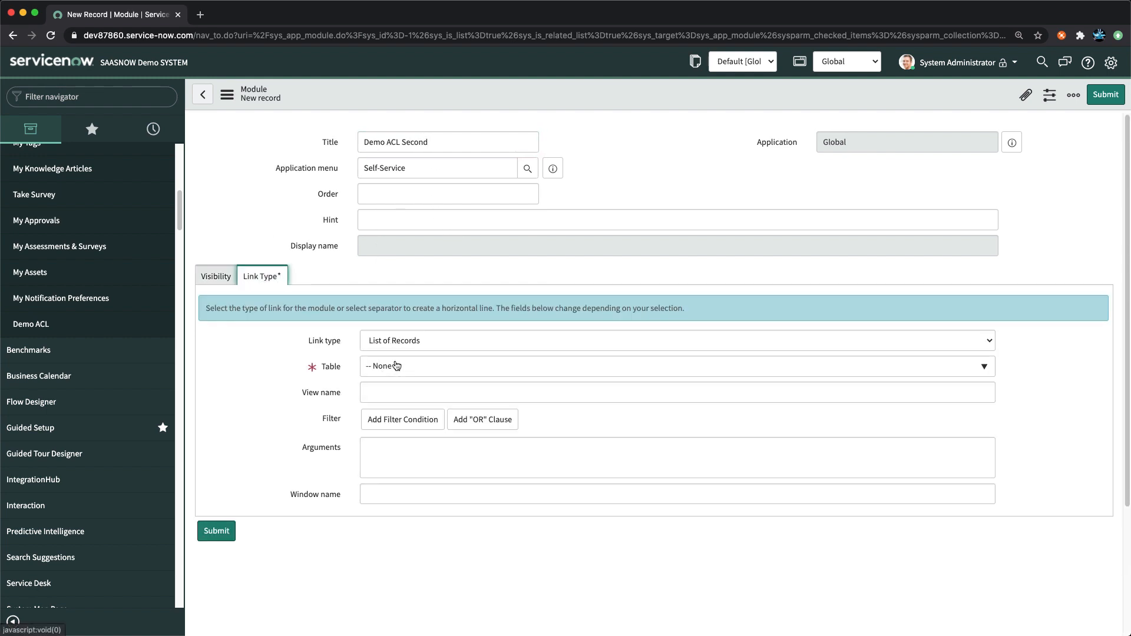
click(397, 365)
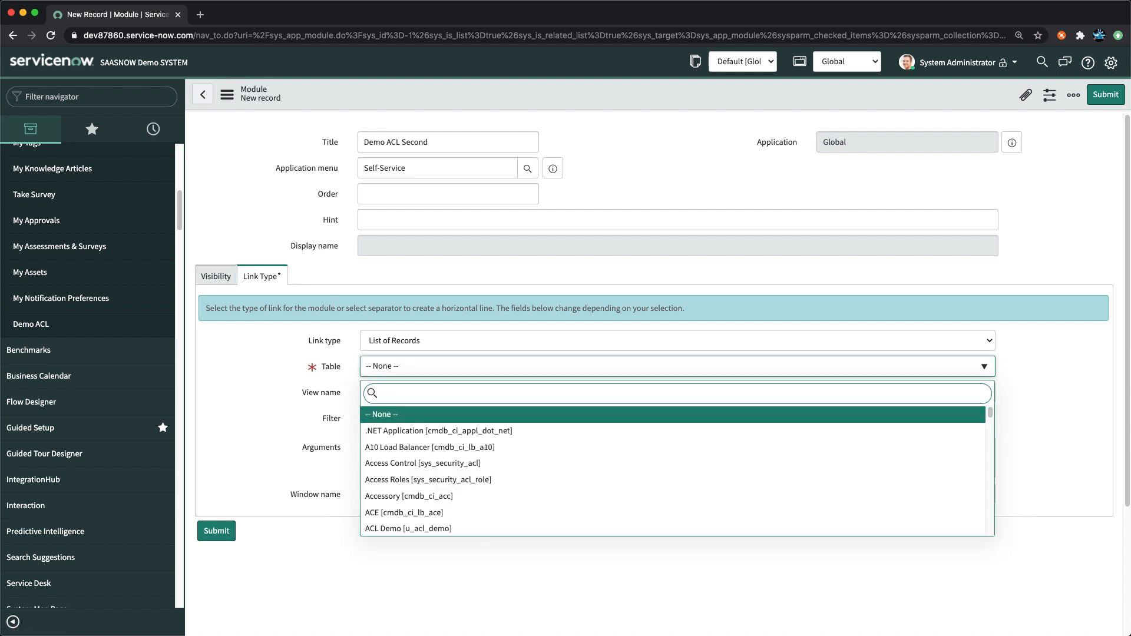
text(acl)
click(413, 463)
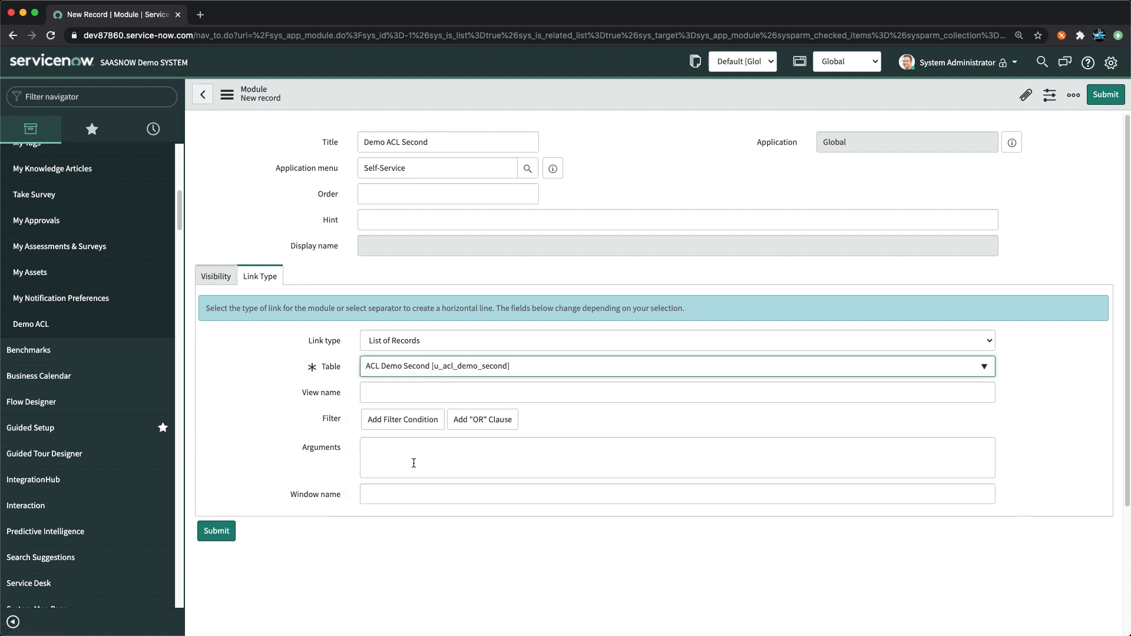
click(277, 386)
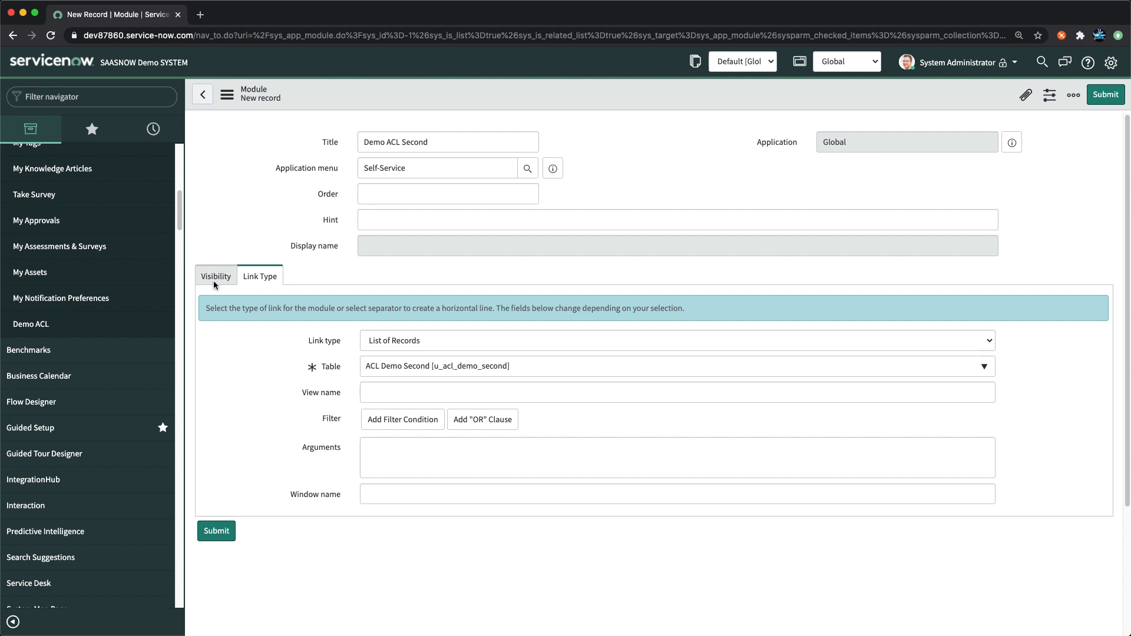
click(214, 282)
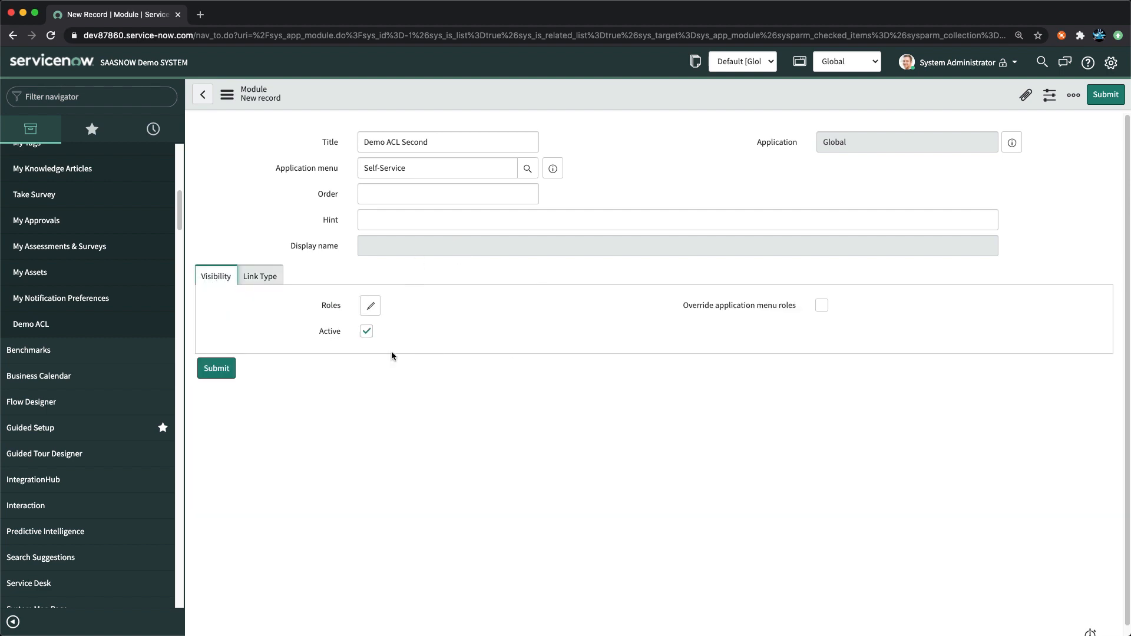
click(217, 369)
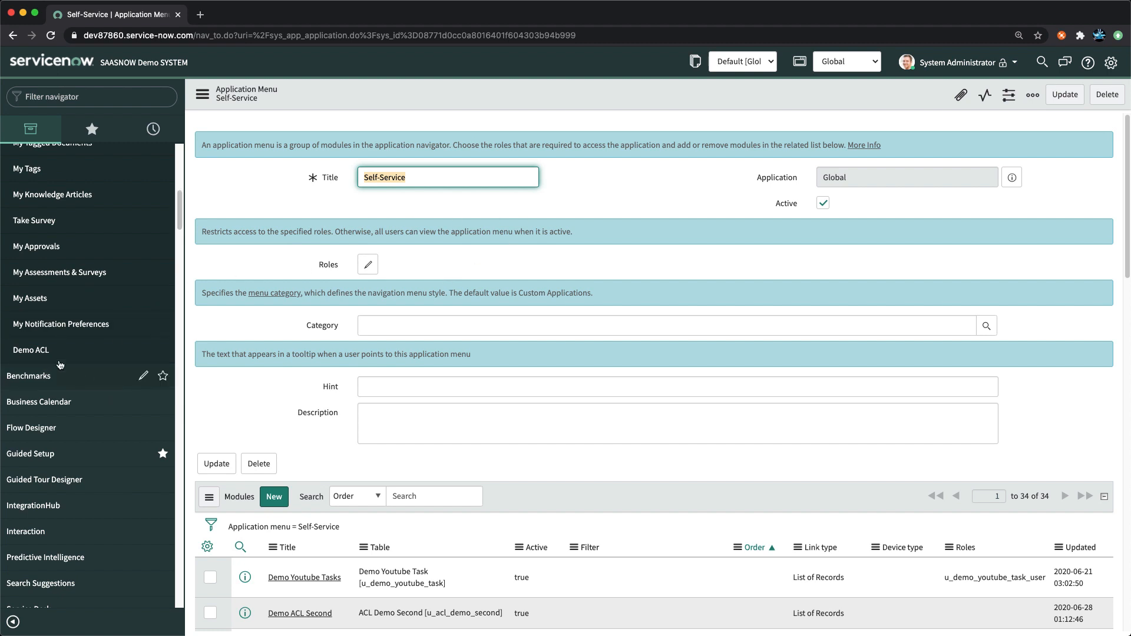
Create a record through the Demo ACL module with Test 1 and Test 2 both set to wewewe.
click(29, 354)
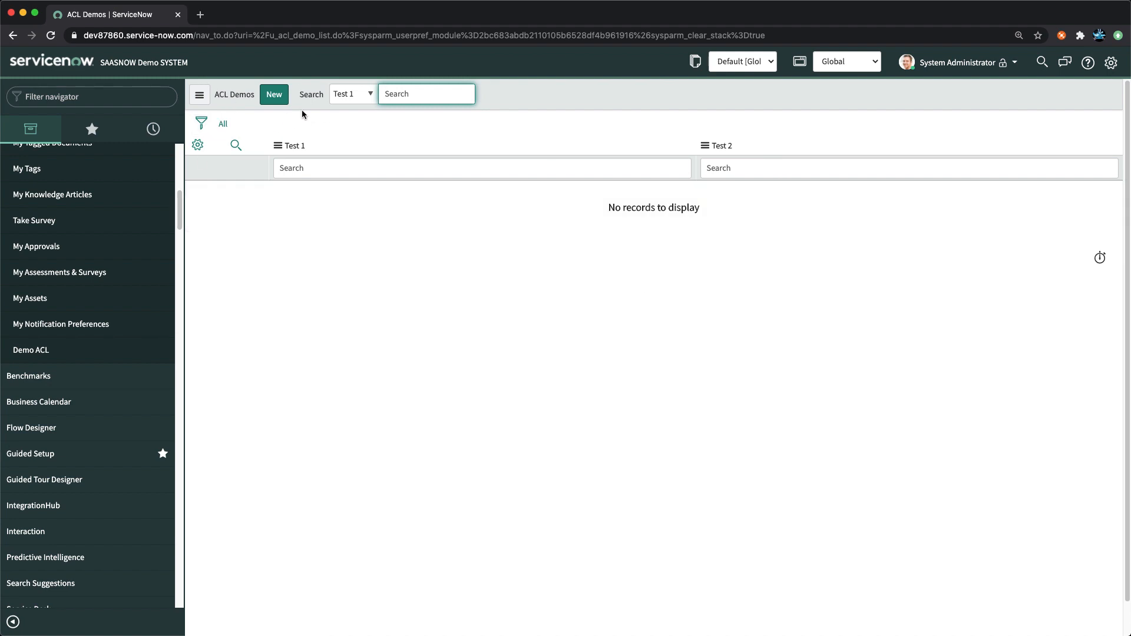
click(274, 97)
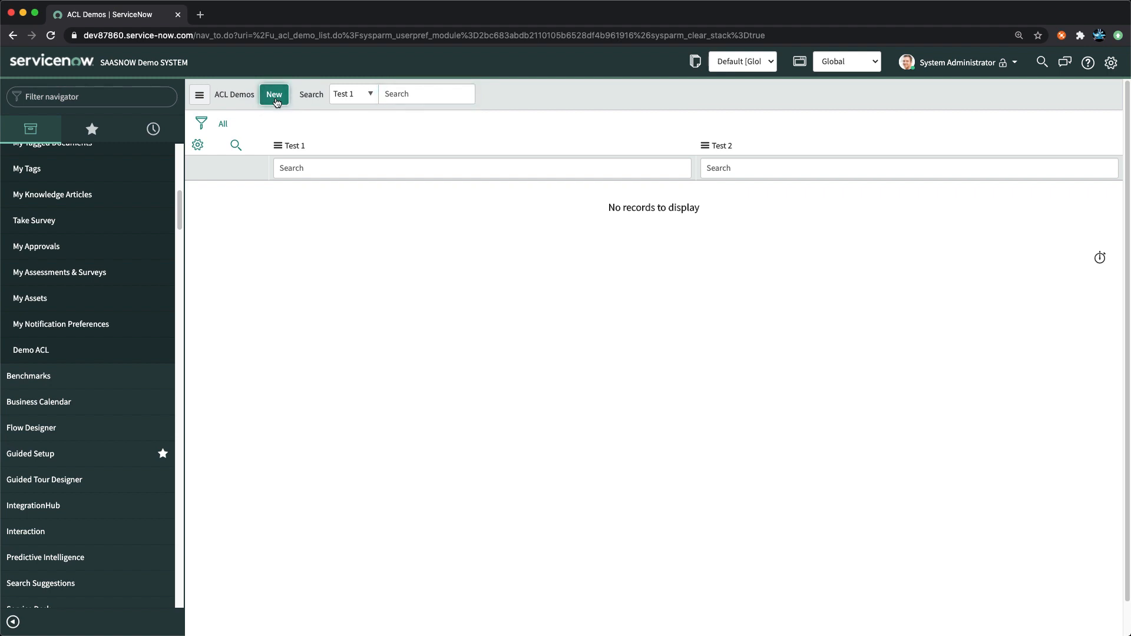
click(388, 135)
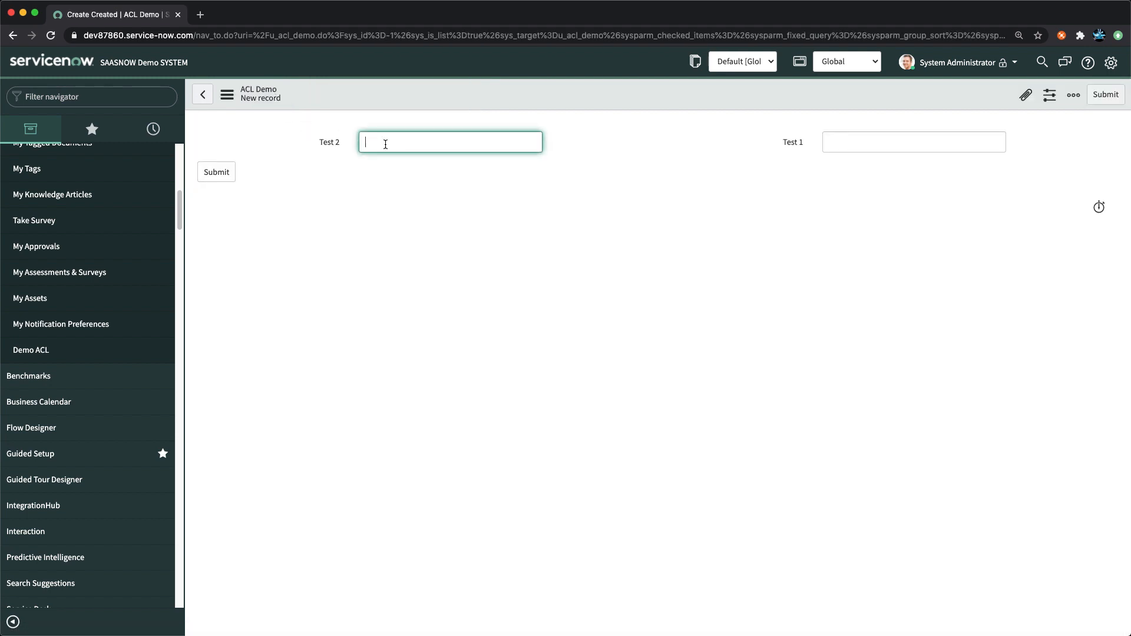
text(wewewe)
click(878, 142)
text(wewewe)
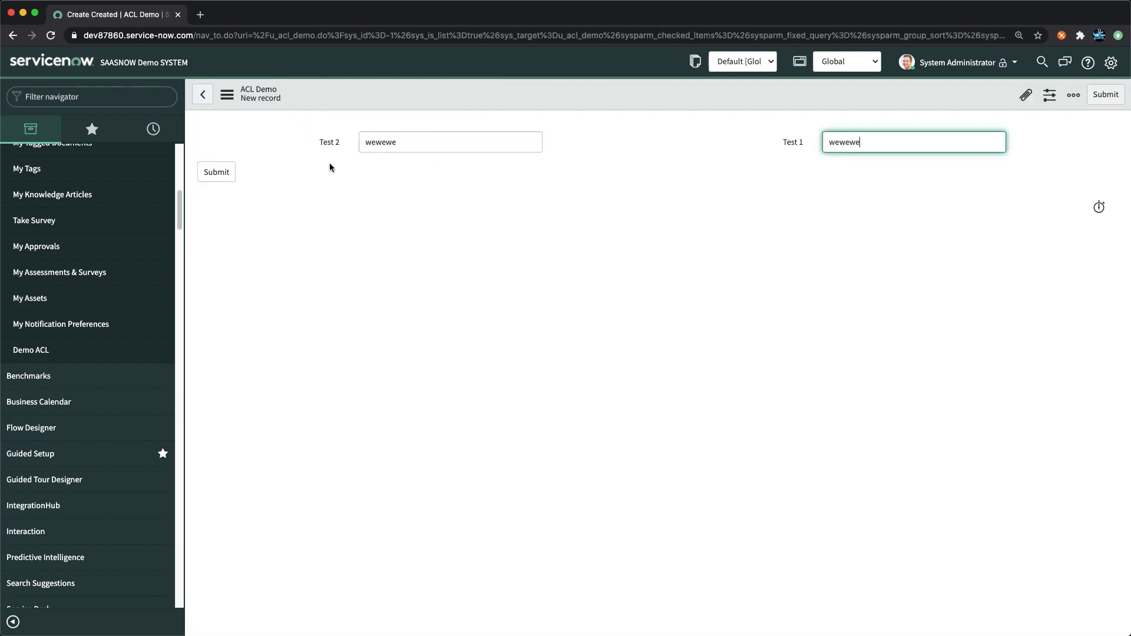
click(207, 176)
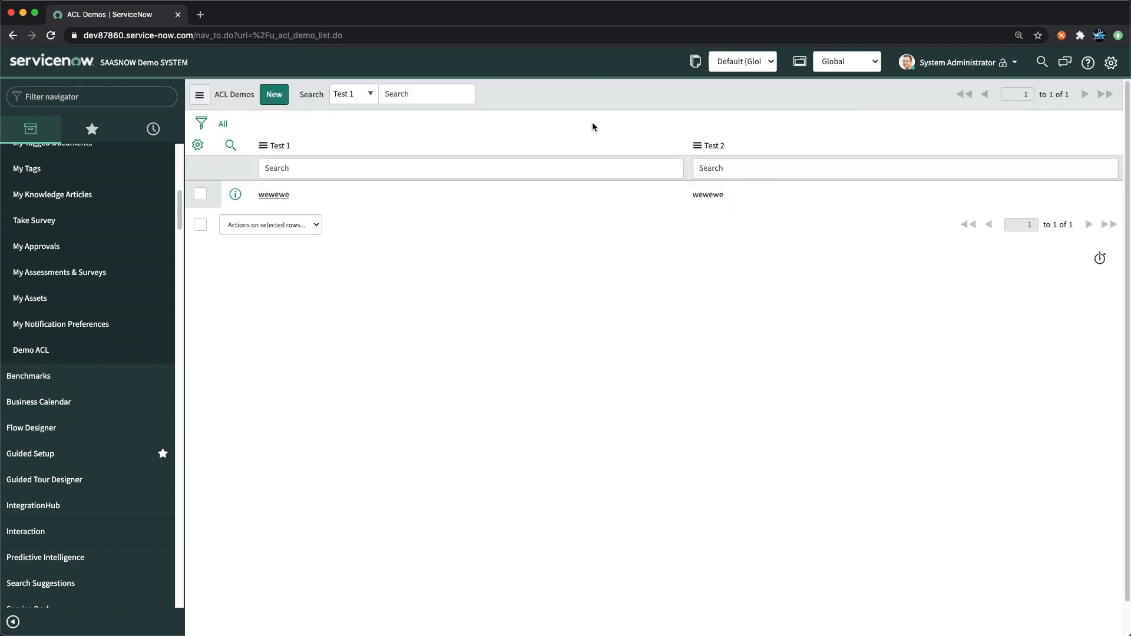
Create a record through the Demo ACL Second module with Test 1 and Test 2 both set to sdsdsd.
scroll(20, 339, up, 10)
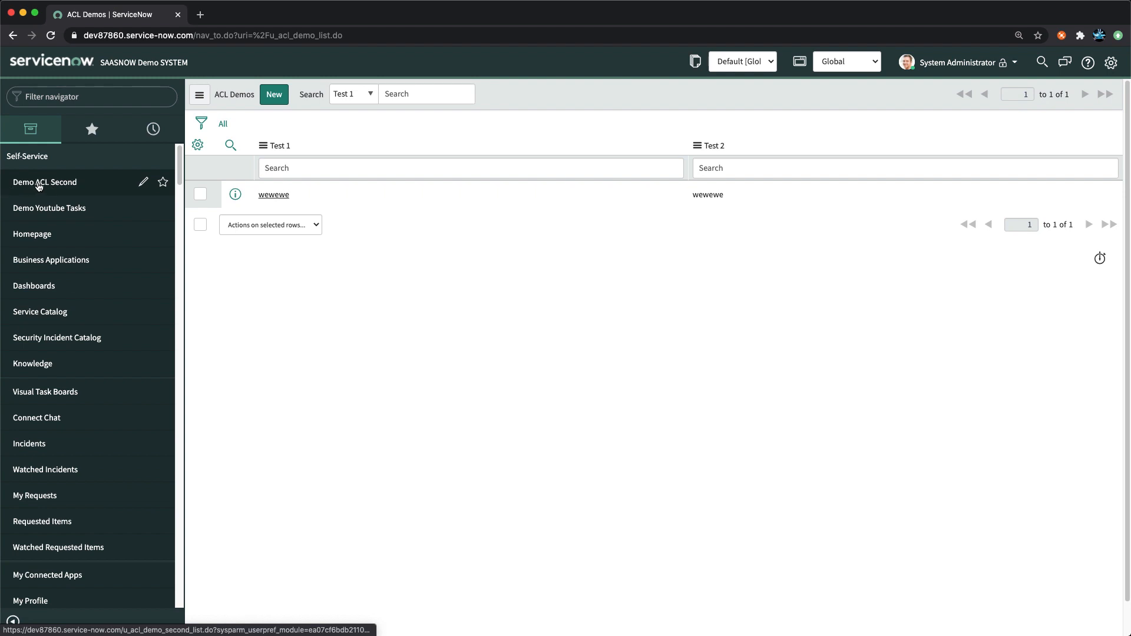
click(43, 187)
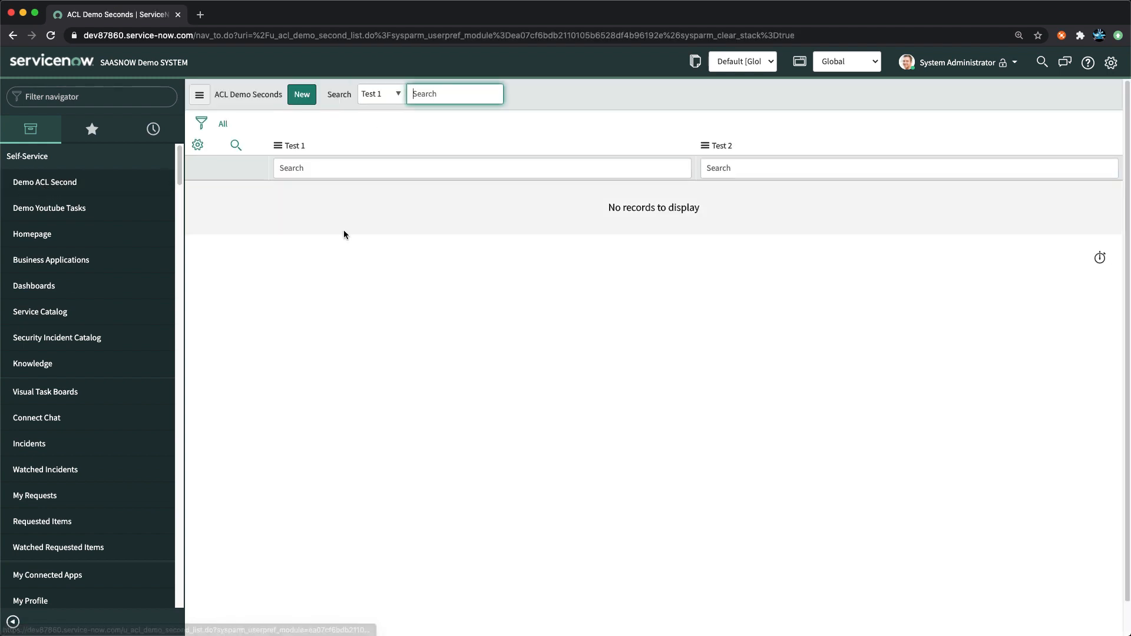
click(307, 96)
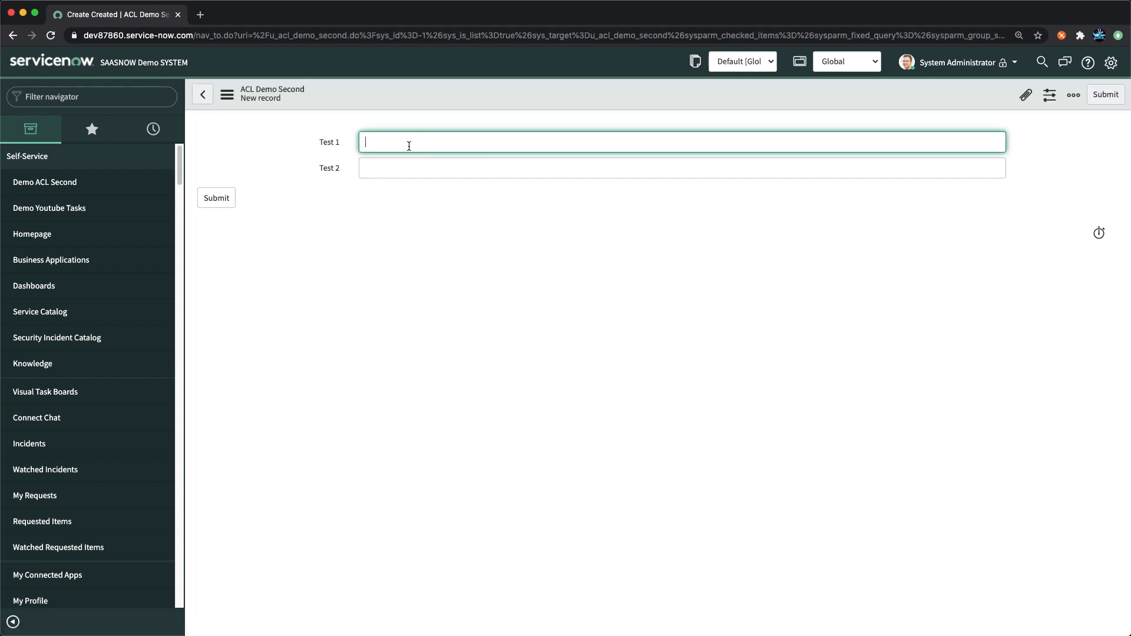
click(394, 170)
text(sdsdsd)
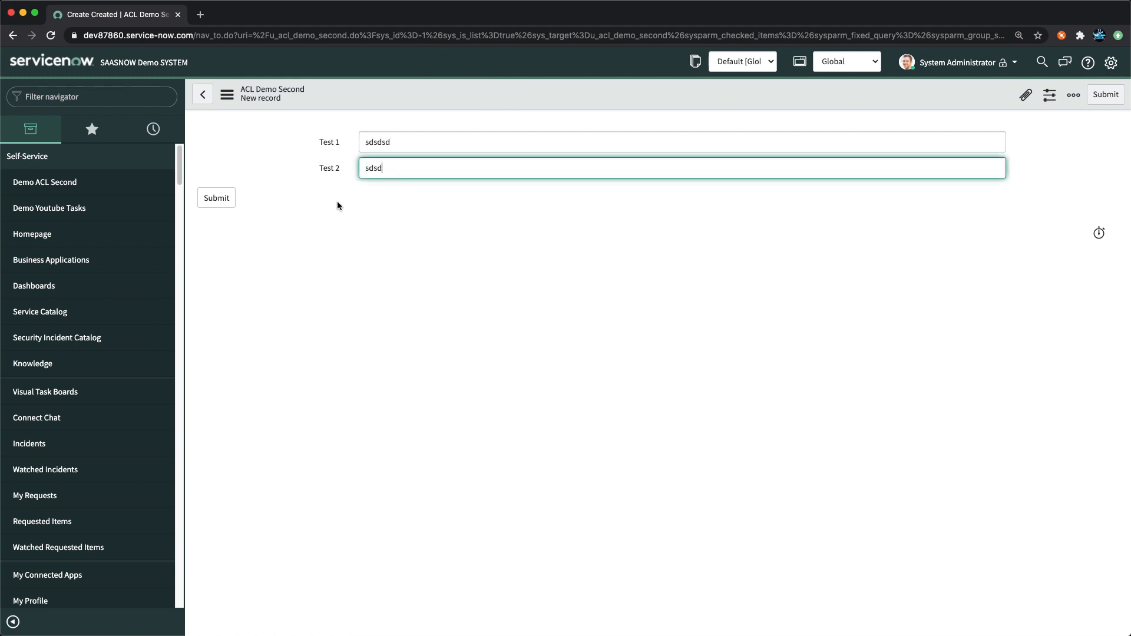
click(213, 200)
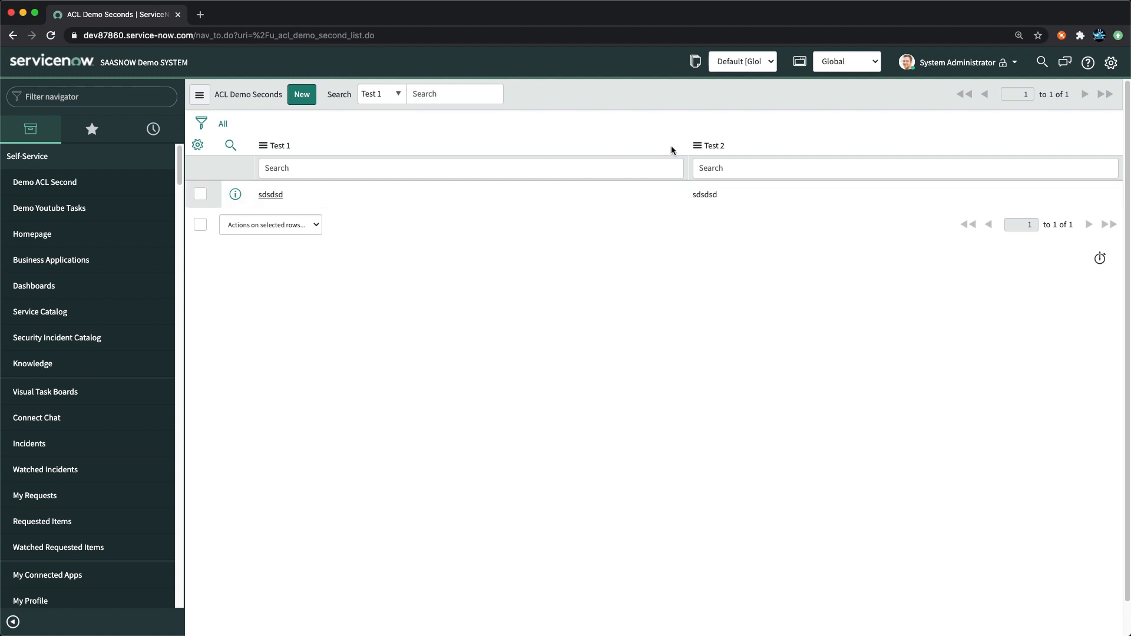
Impersonate the ITIL User from the recent impersonations.
click(966, 63)
click(967, 101)
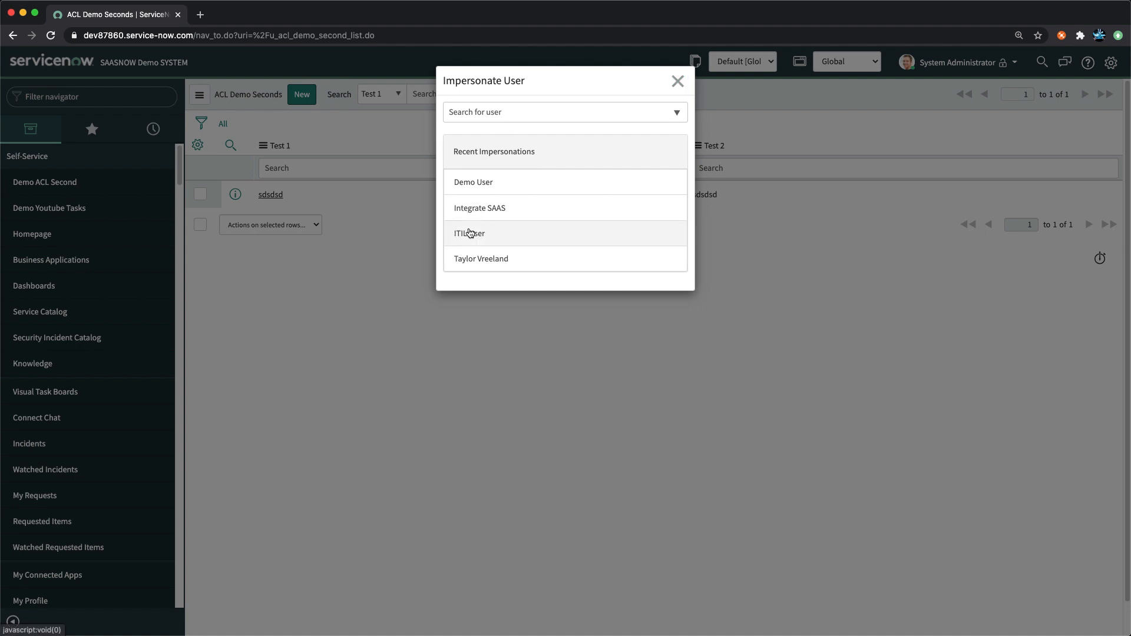
click(469, 233)
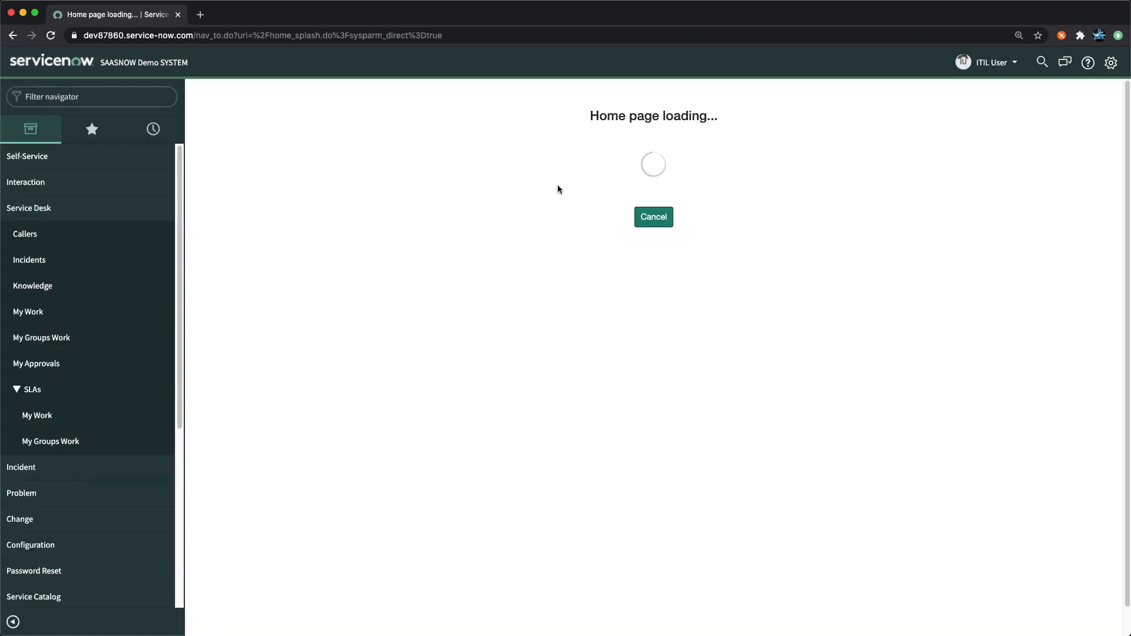
Check the impersonated ITIL User's access to the Demo ACL Second and Demo ACL modules under Self-Service.
click(61, 164)
click(62, 163)
click(61, 164)
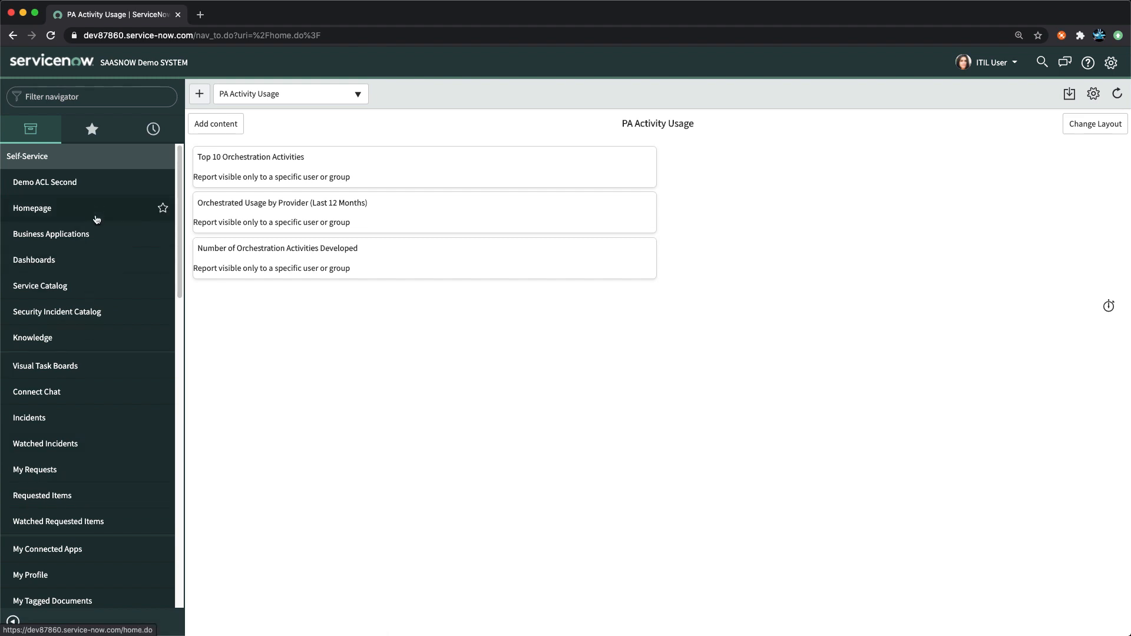
click(37, 188)
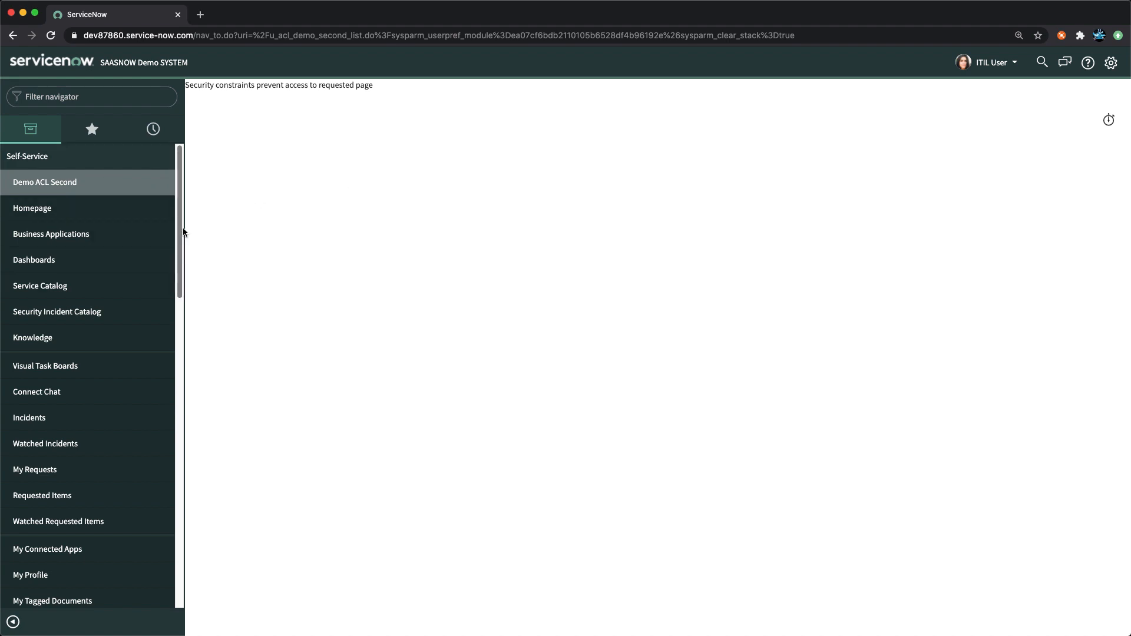
drag(180, 226, 170, 360)
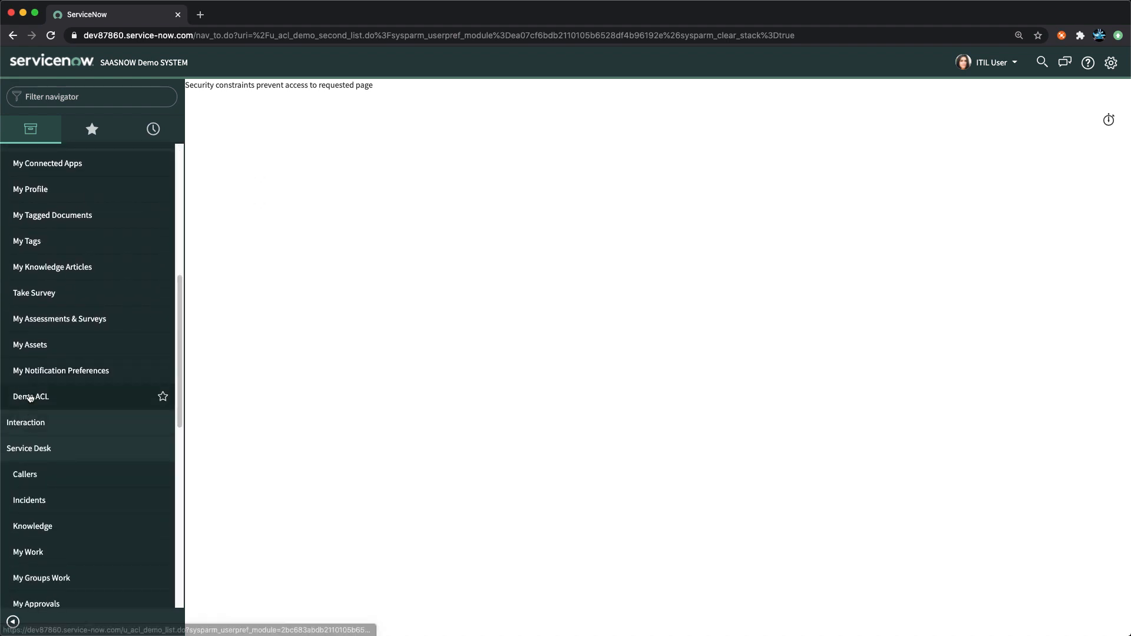
click(36, 398)
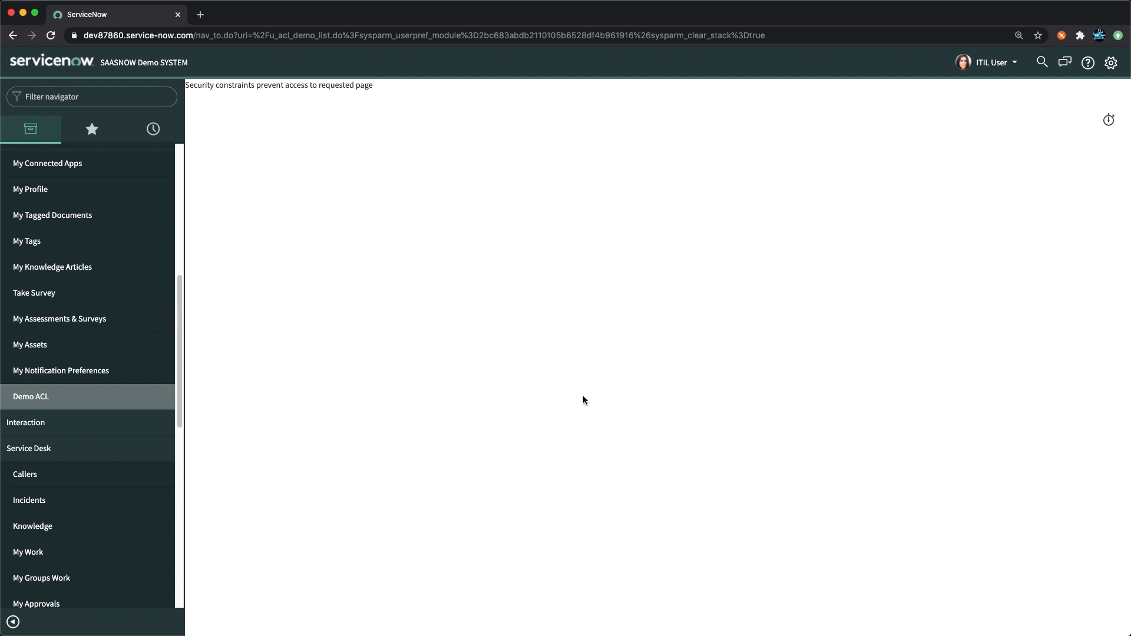
End the impersonation and open the users list with sys_user.list.
click(984, 64)
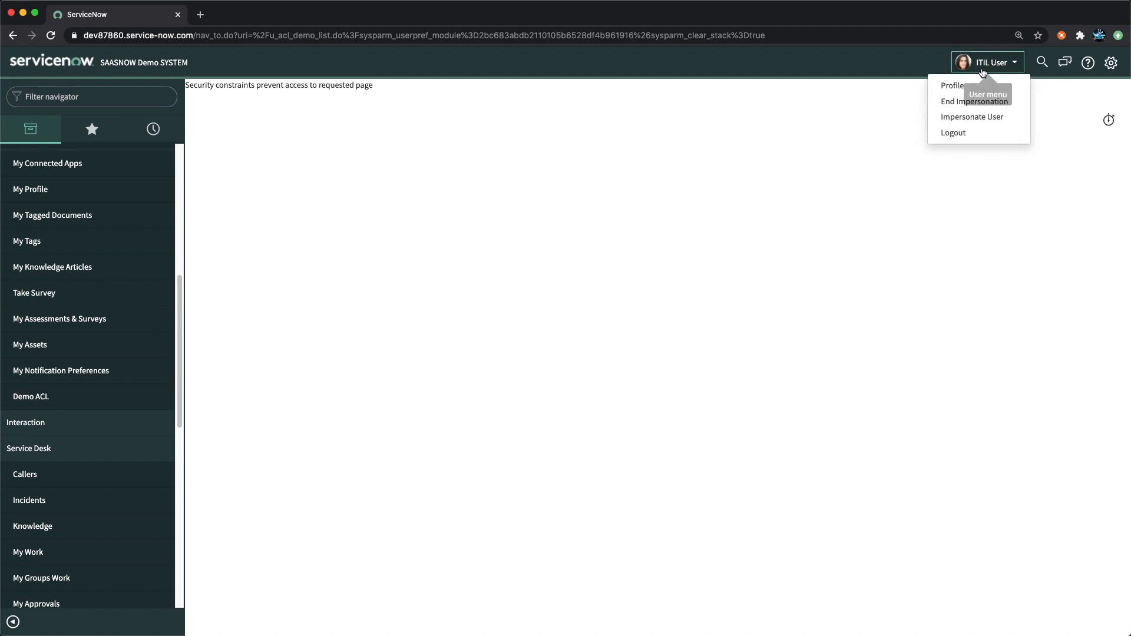
click(961, 103)
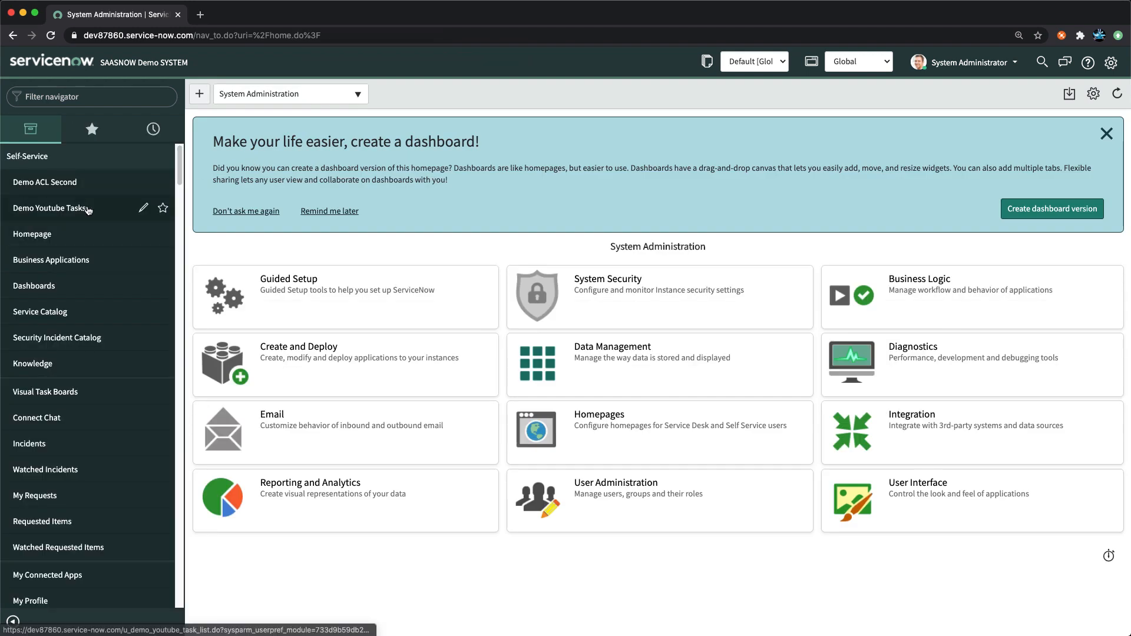
click(98, 97)
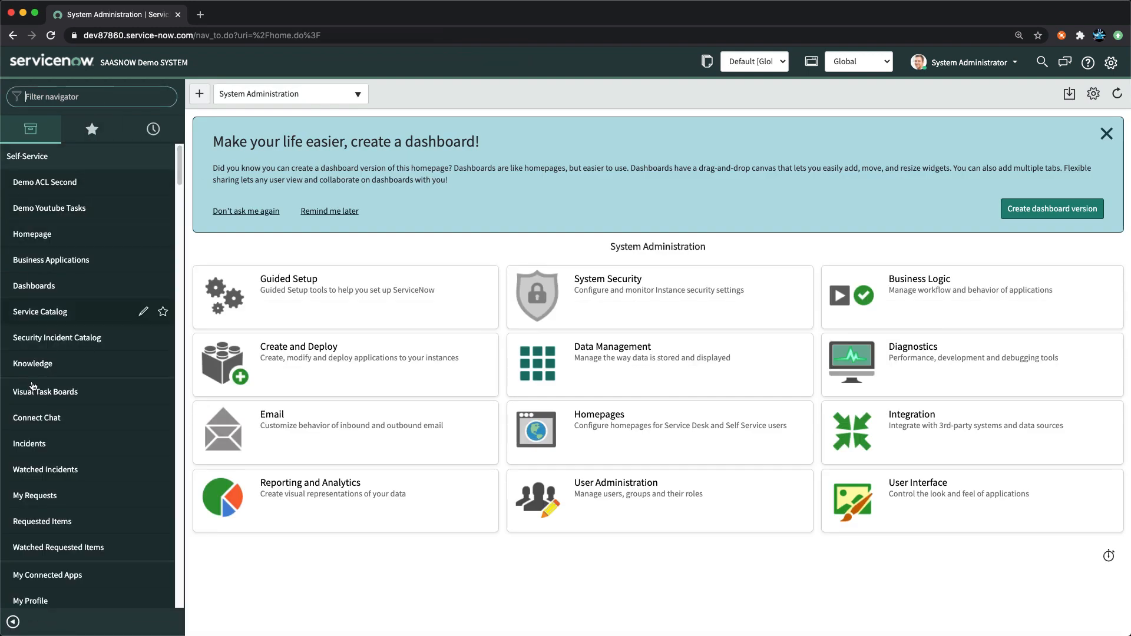
scroll(61, 444, down, 5)
scroll(61, 444, up, 5)
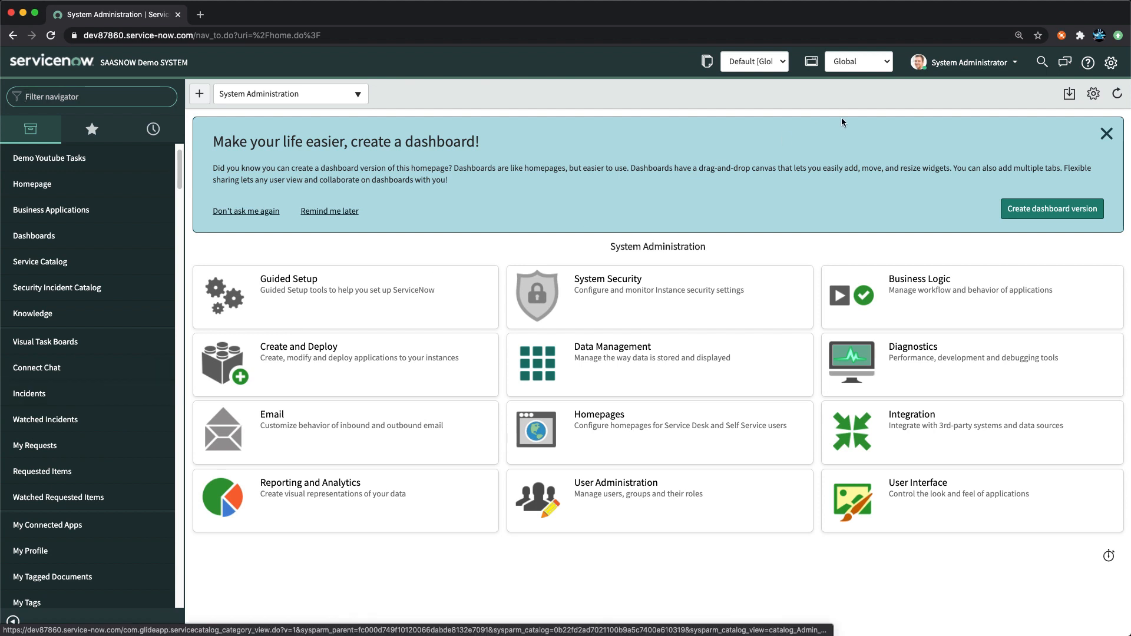
click(117, 97)
text(sys_us)
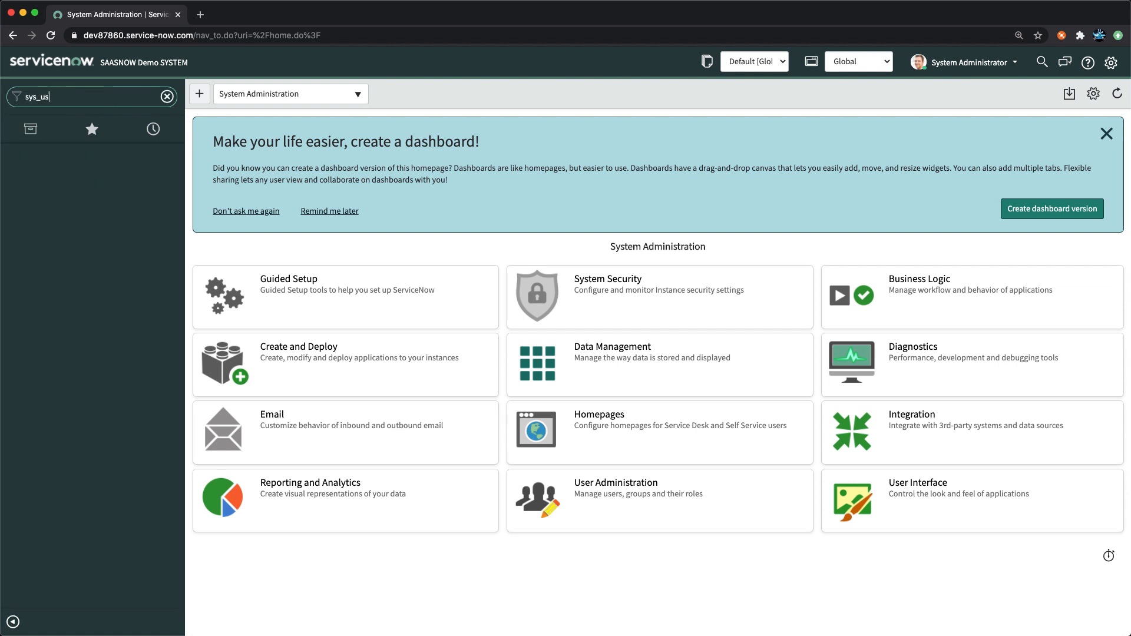
text(er.listy)
key(Return)
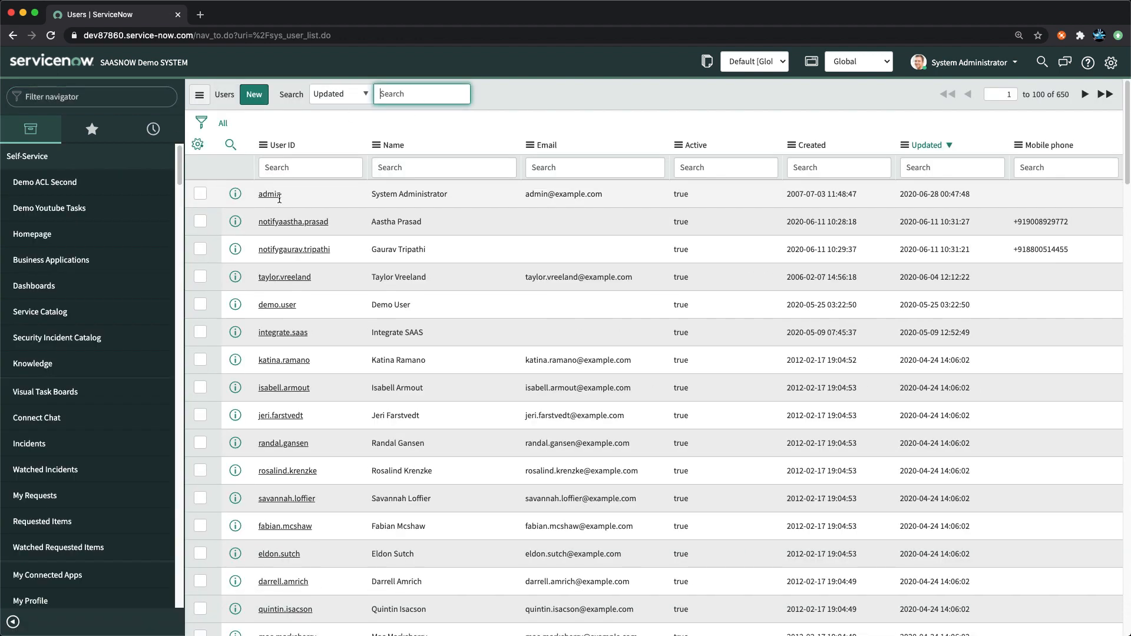
Filter the users list by User ID *itil and open the record with user ID itil.
click(298, 168)
text(*itil)
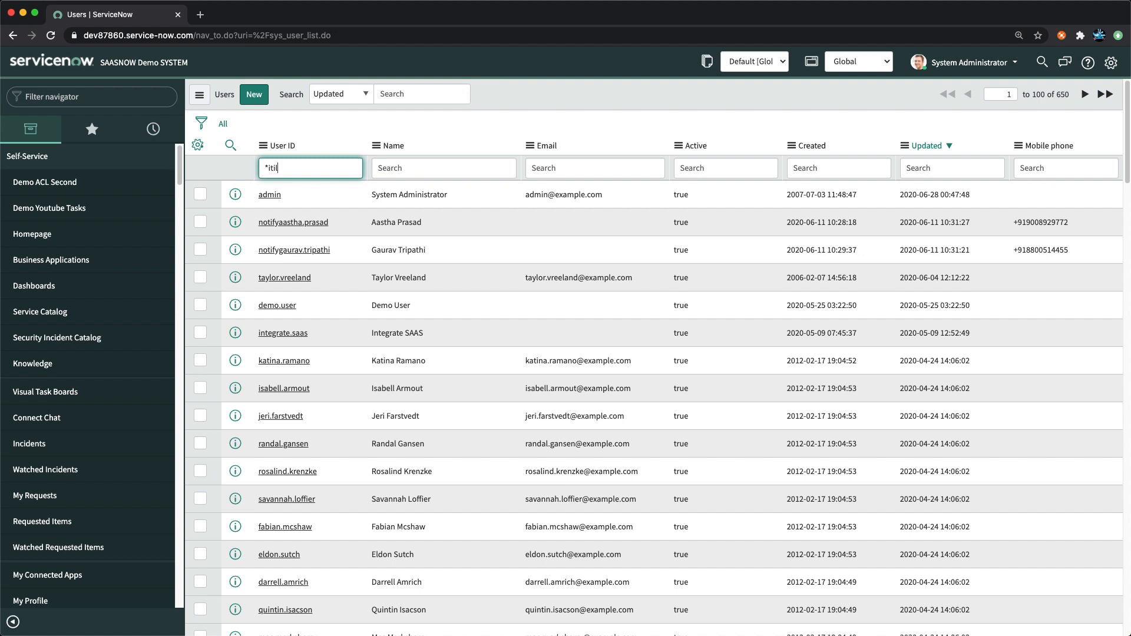
key(Return)
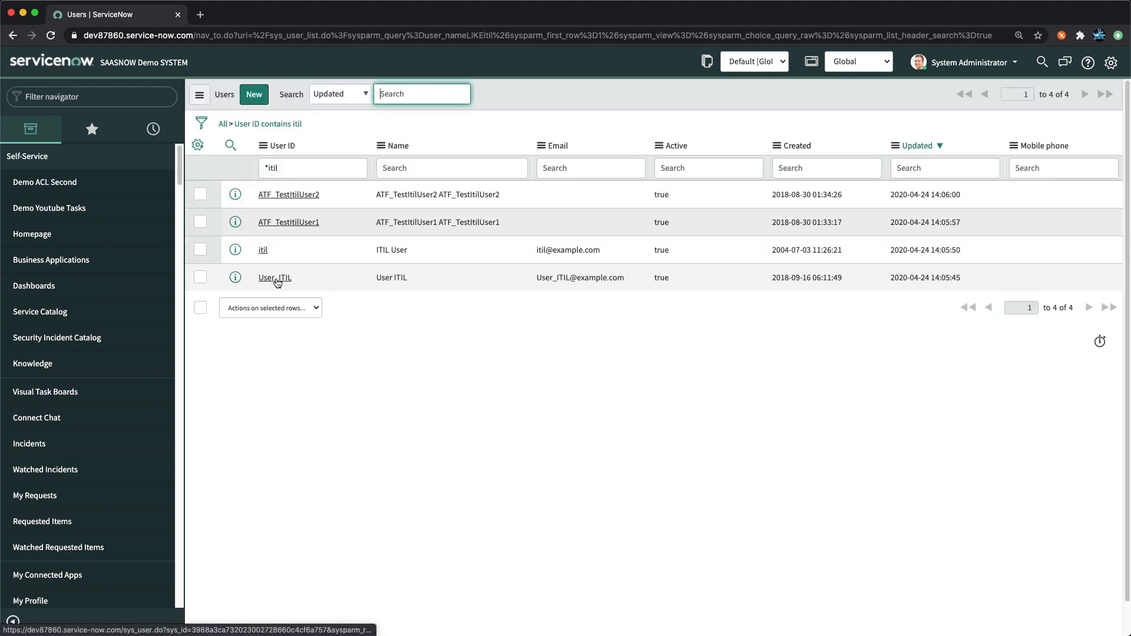
click(263, 250)
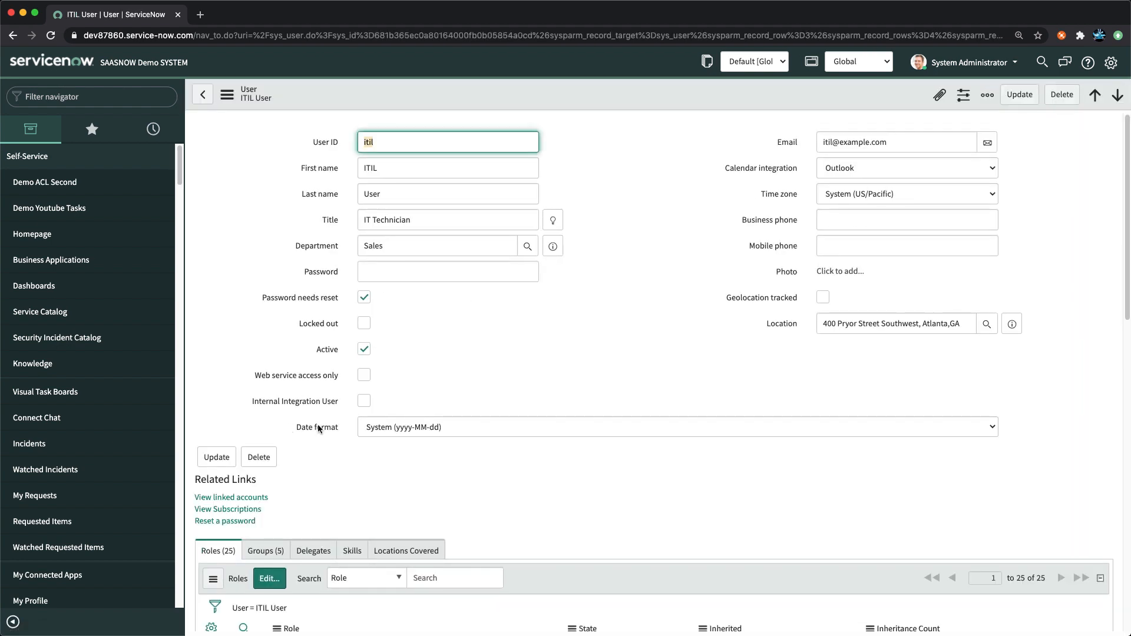
Add the u_acl_demo_user role to the ITIL User's roles list and save it.
scroll(408, 398, down, 8)
scroll(421, 424, up, 7)
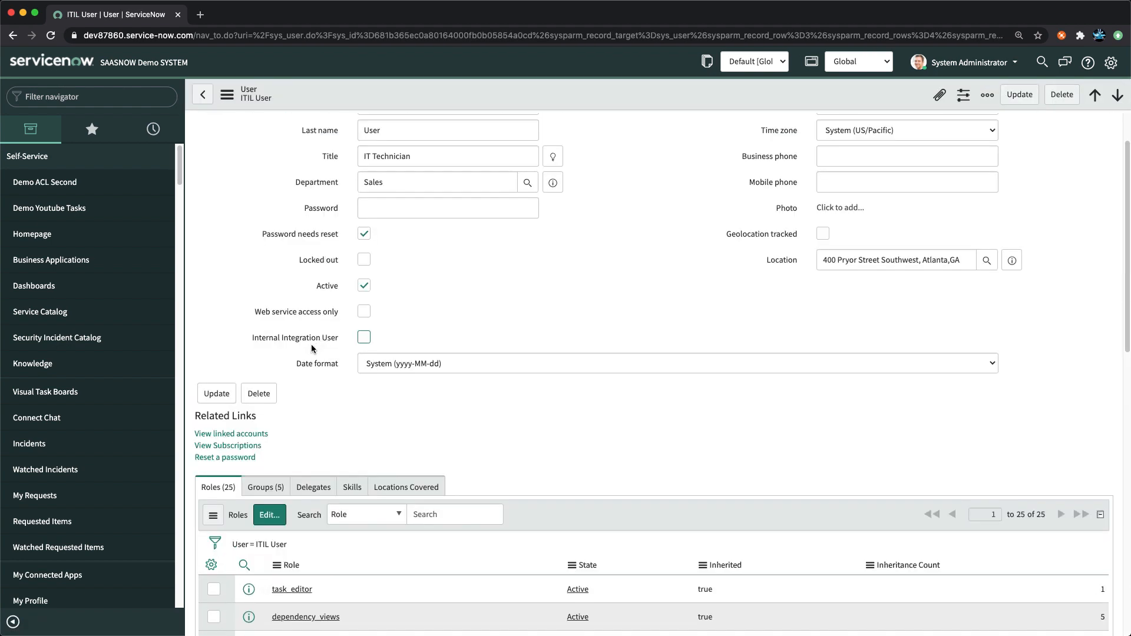
click(275, 514)
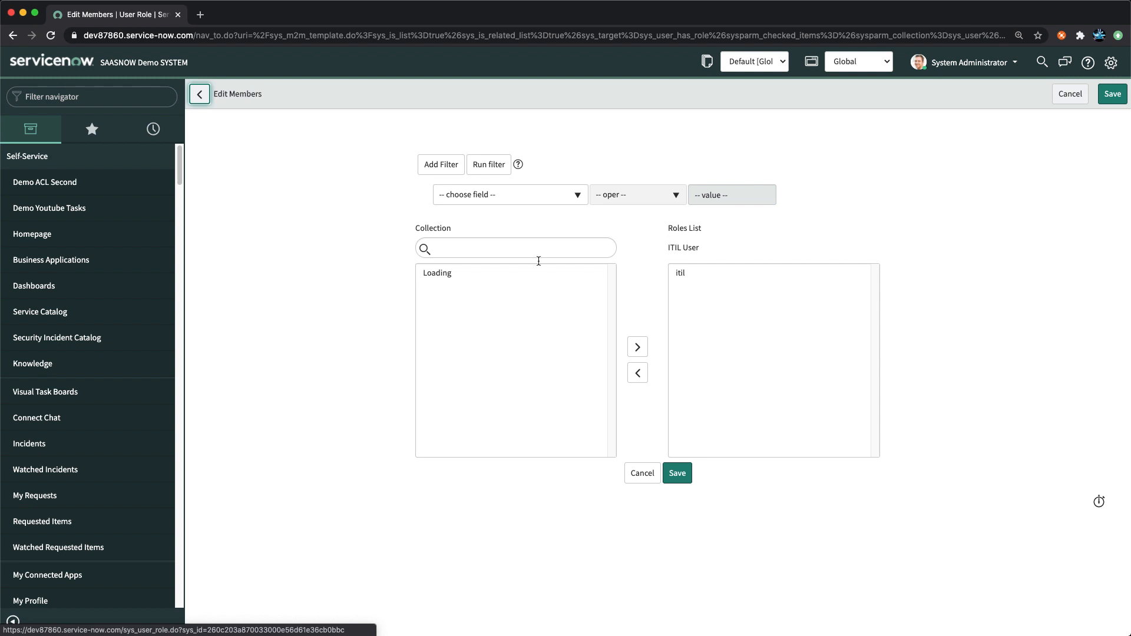
click(517, 249)
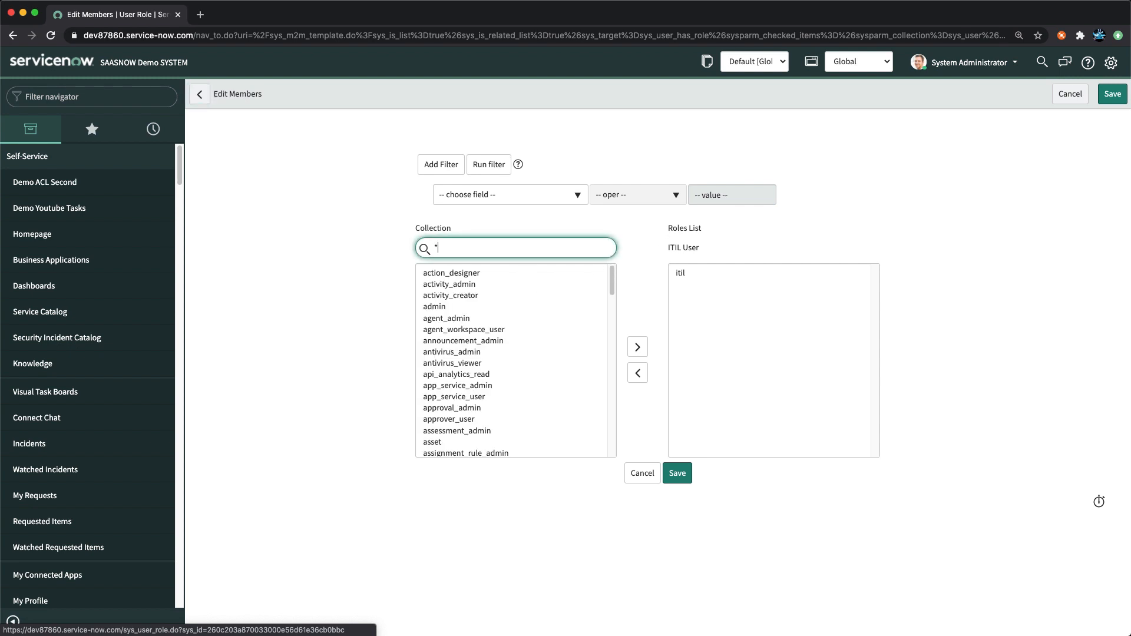
text(*acl)
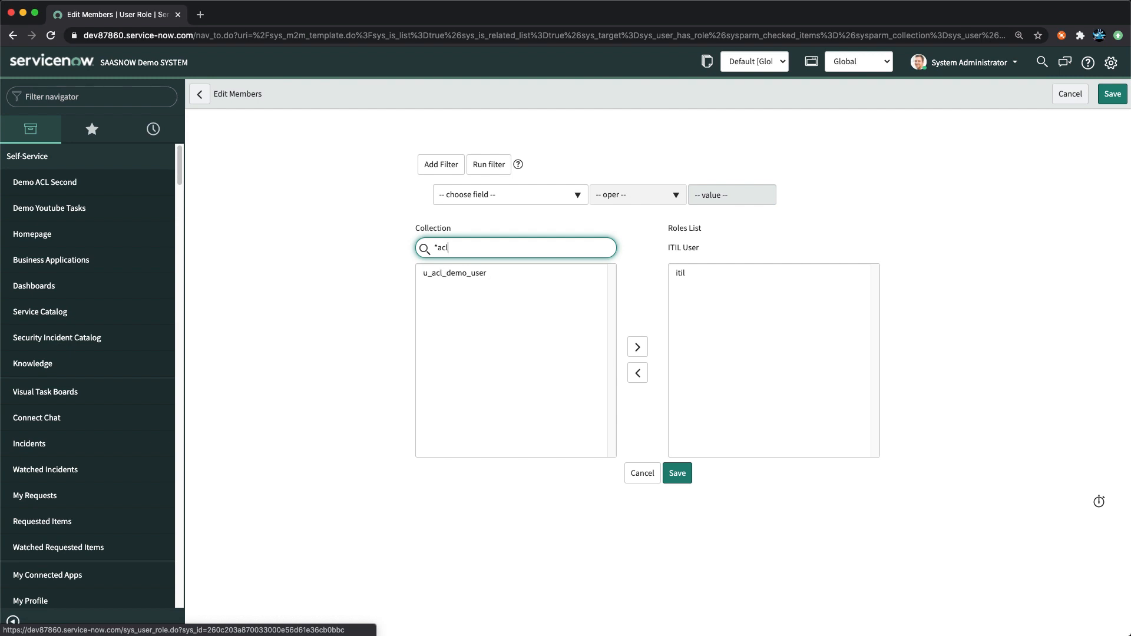
double_click(443, 273)
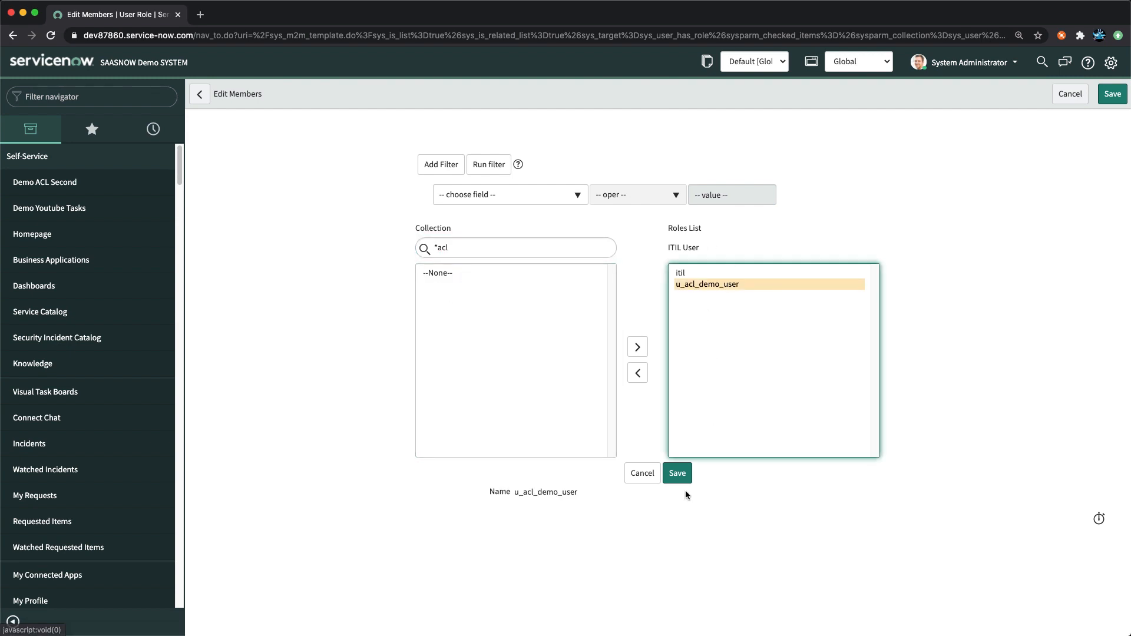
click(675, 477)
click(671, 479)
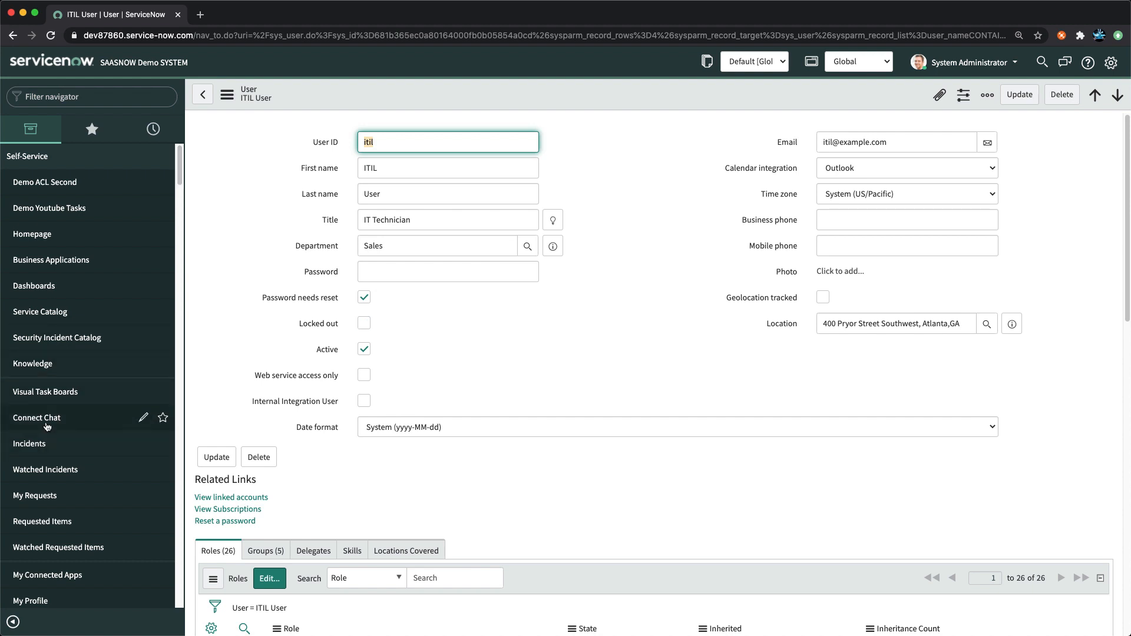
Impersonate the ITIL User from the recent impersonations and open the Demo ACL module.
click(966, 62)
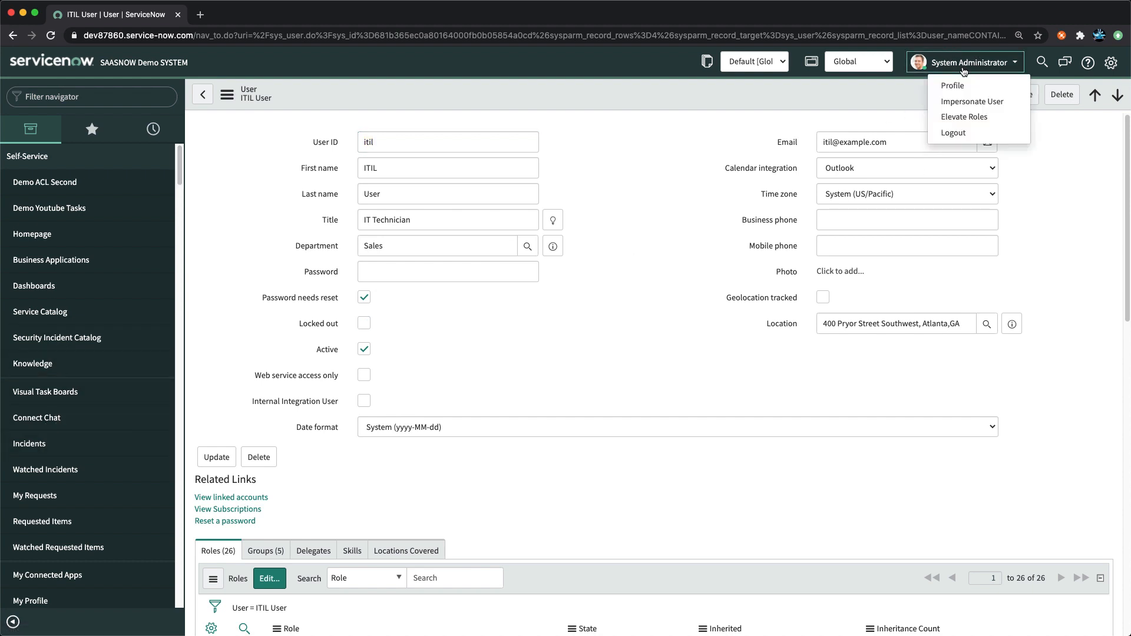
click(972, 101)
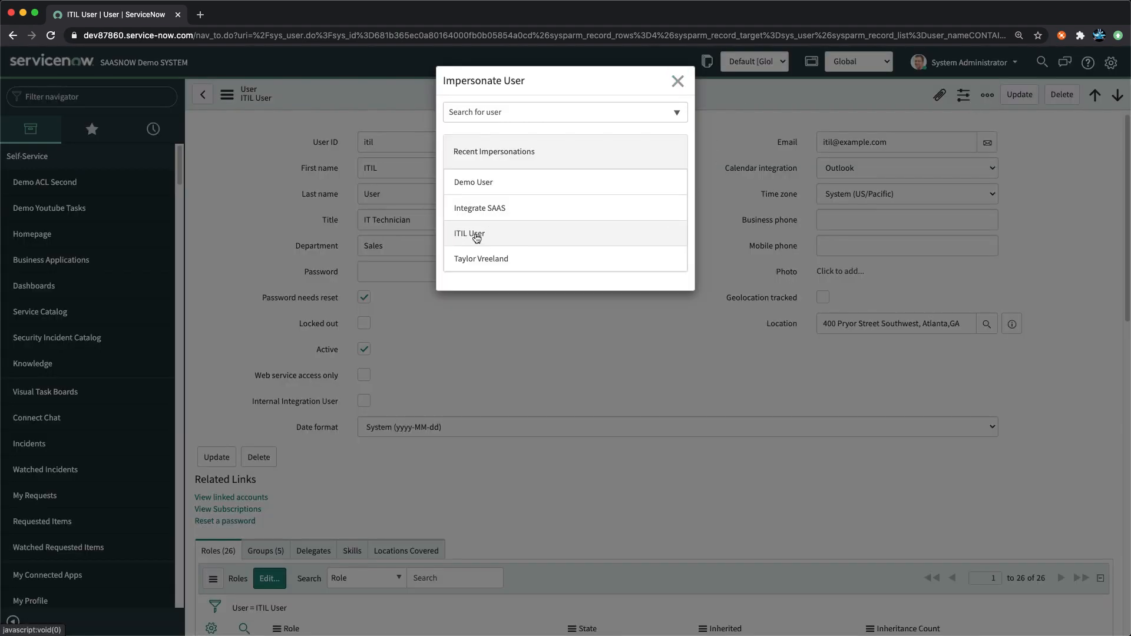
click(469, 234)
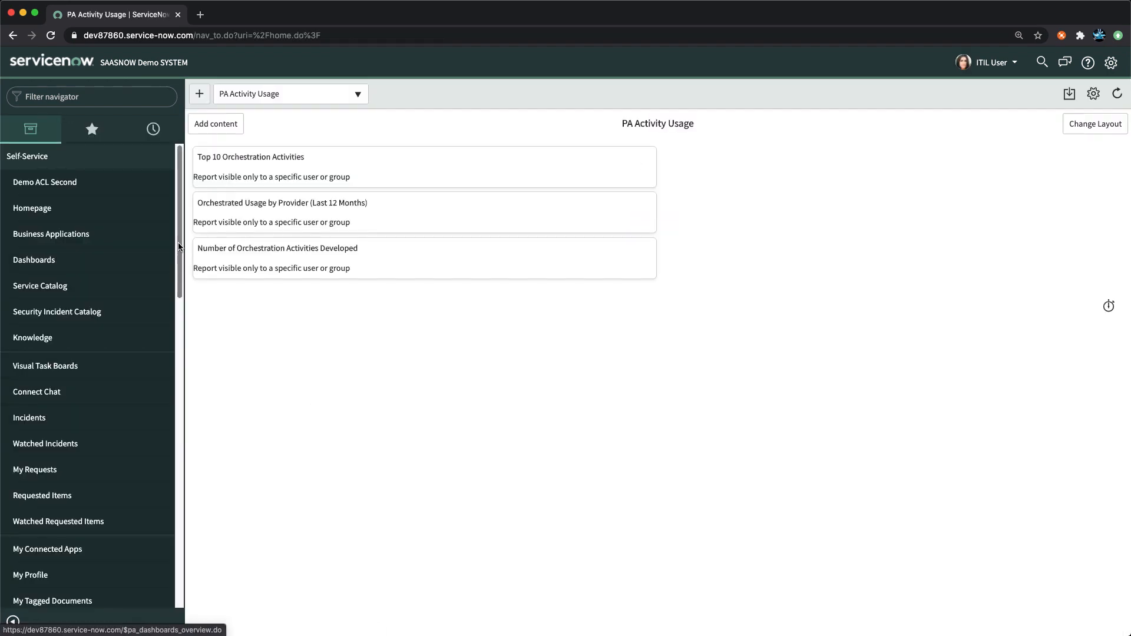
drag(181, 246, 180, 348)
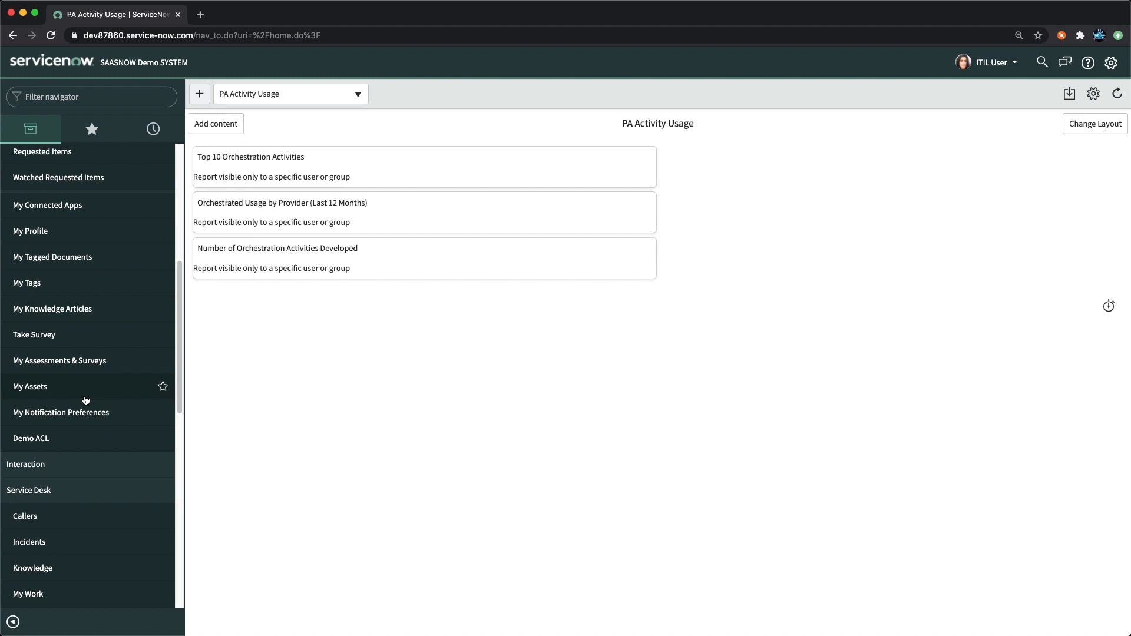
click(29, 441)
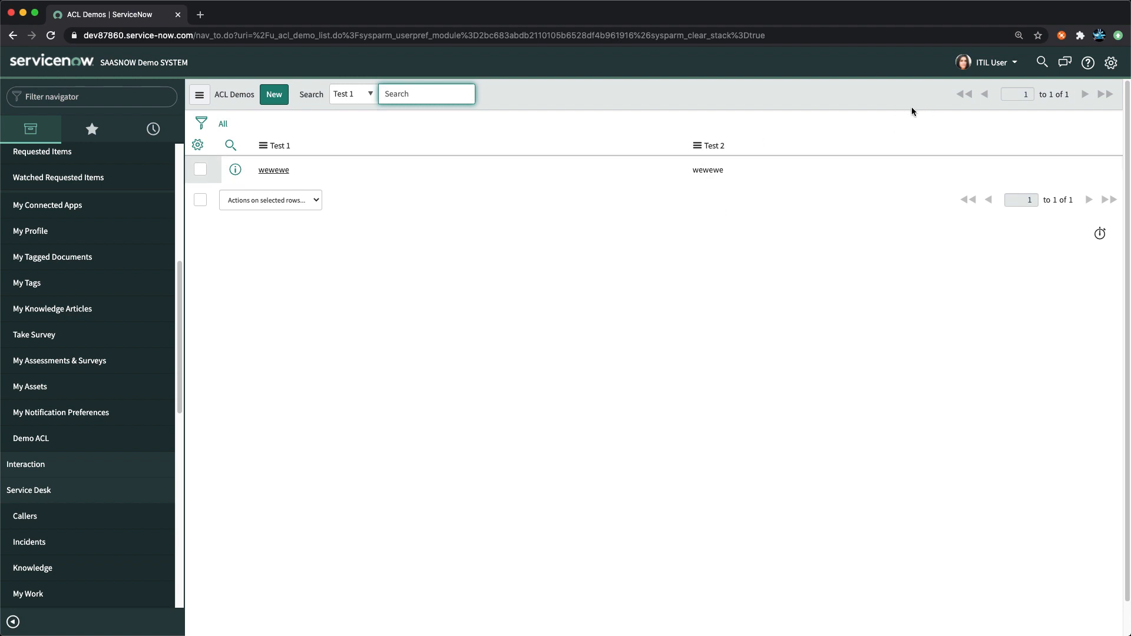
End the impersonation and review the security rules of the ACL Demo table from its record list.
click(996, 61)
click(978, 102)
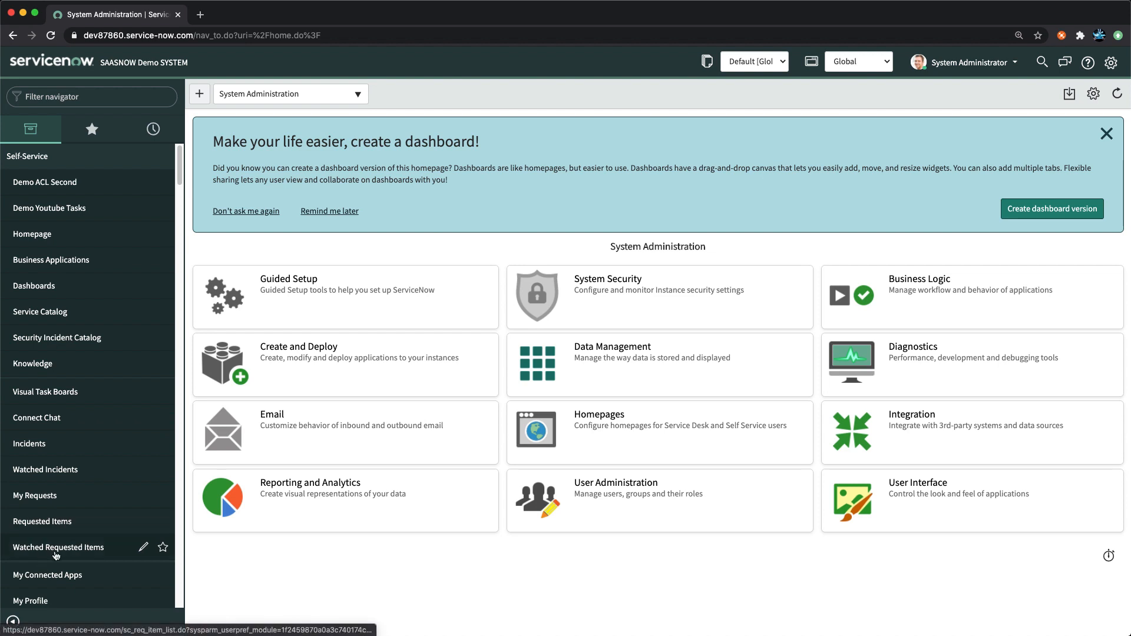
scroll(177, 230, down, 10)
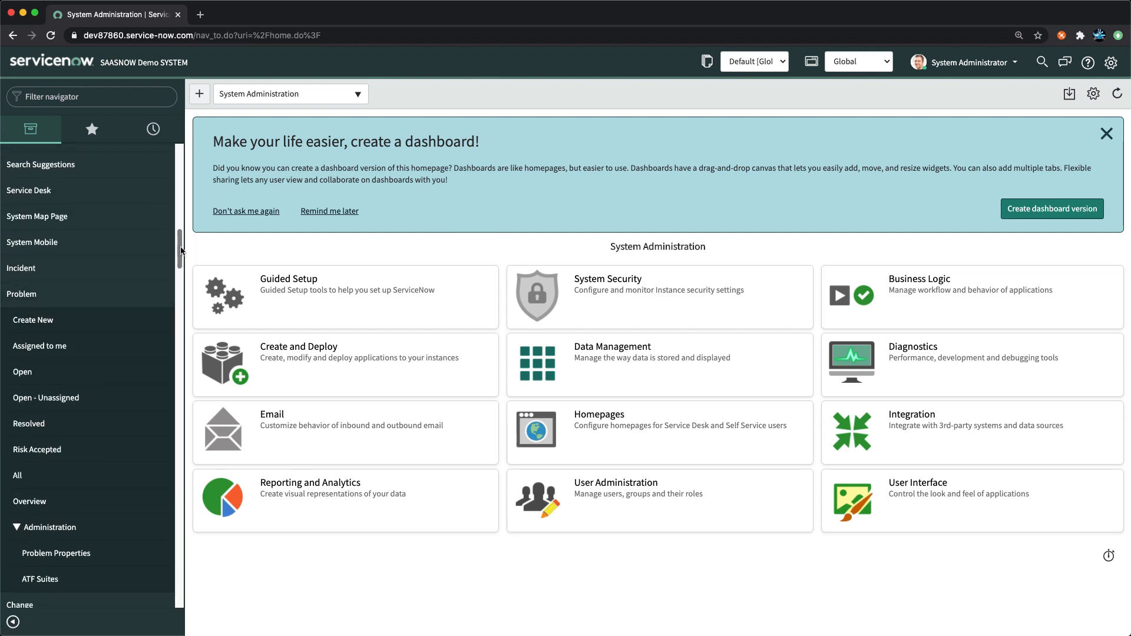
scroll(179, 212, up, 7)
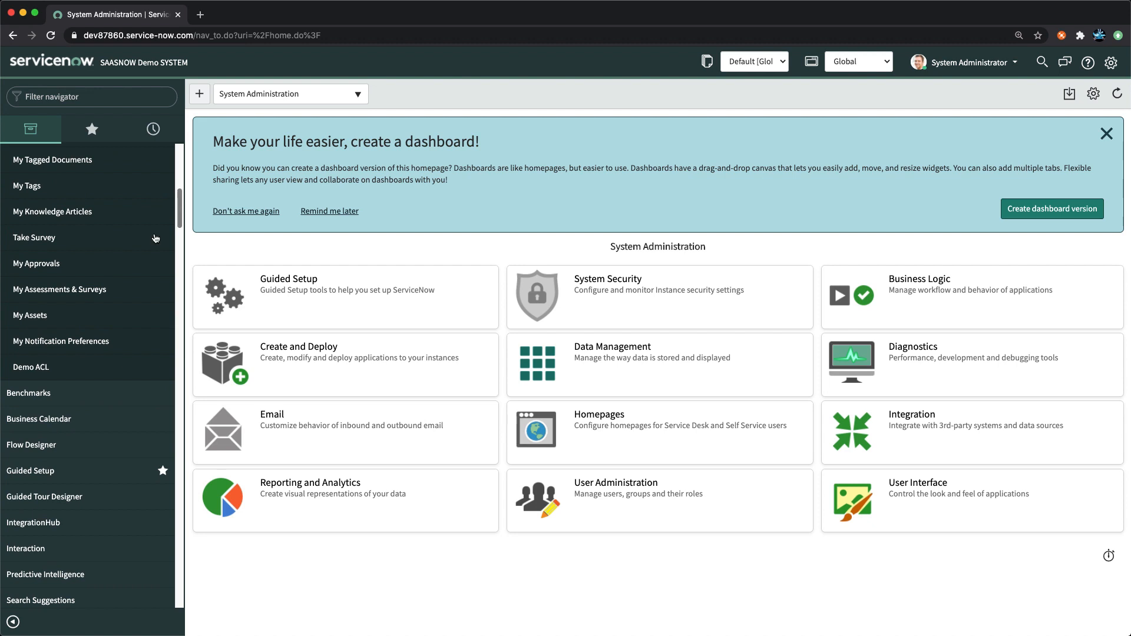
click(37, 371)
click(262, 145)
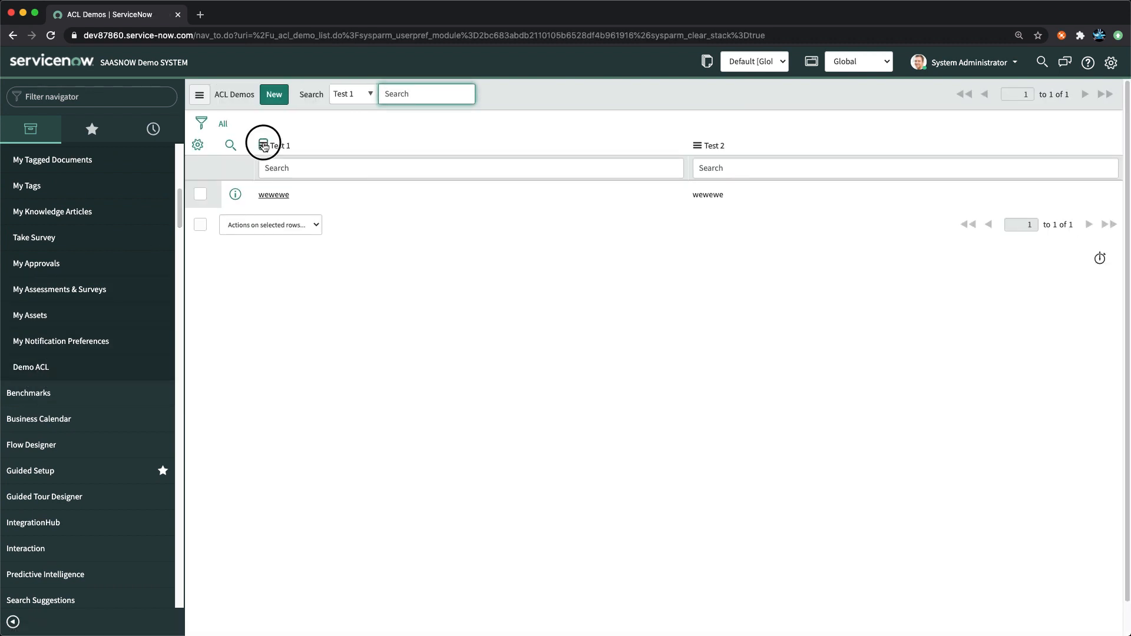
mouse_move(339, 254)
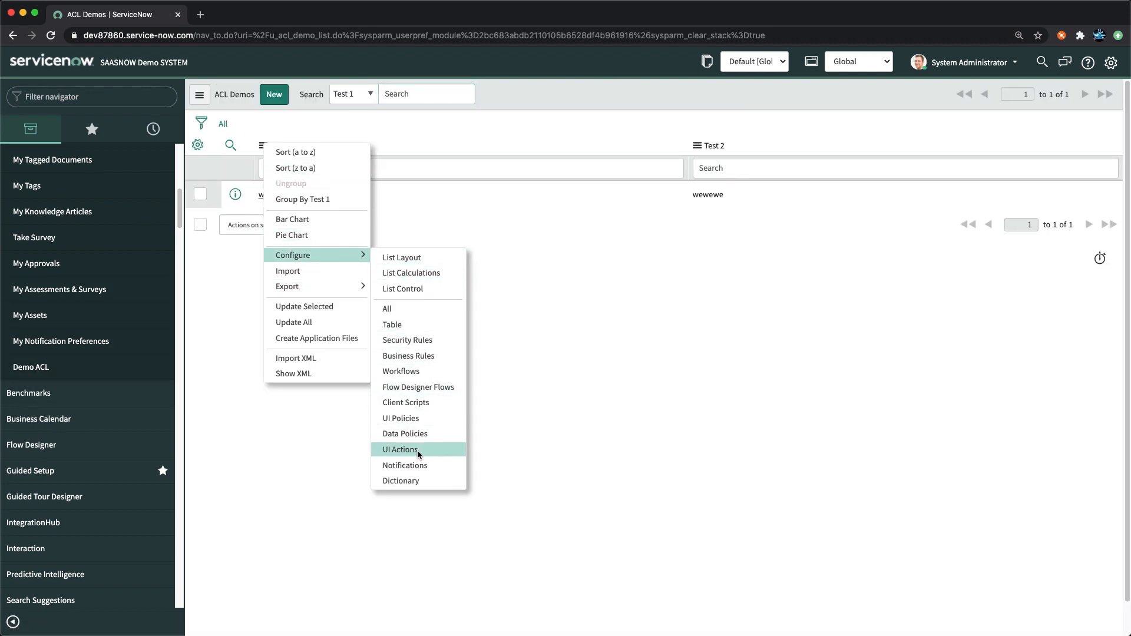
click(413, 342)
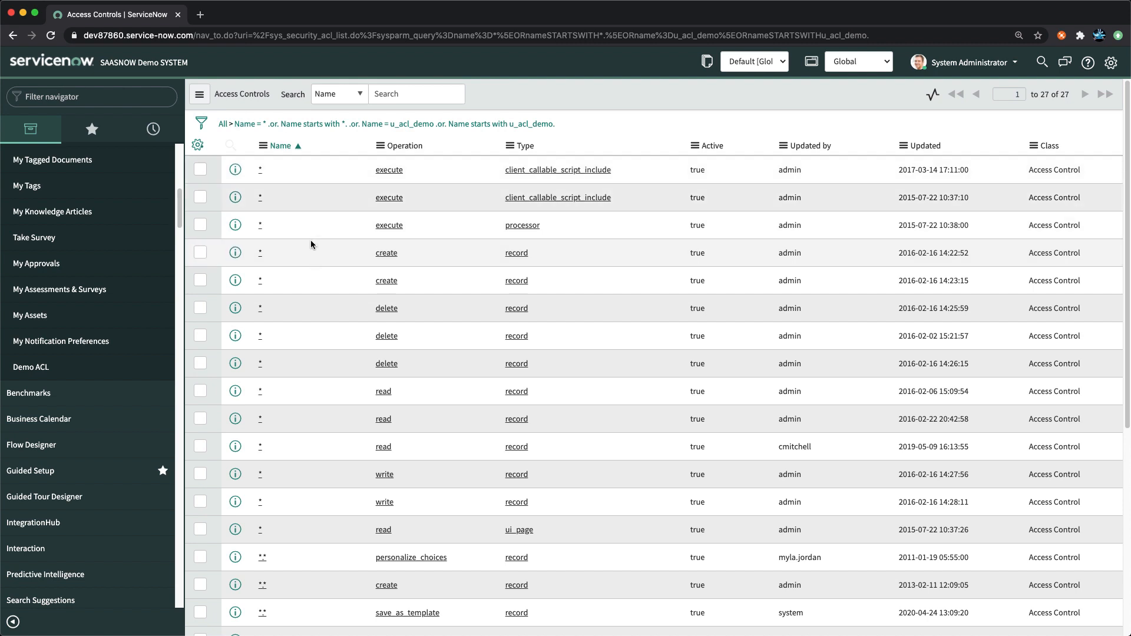
scroll(312, 267, down, 5)
scroll(329, 280, down, 2)
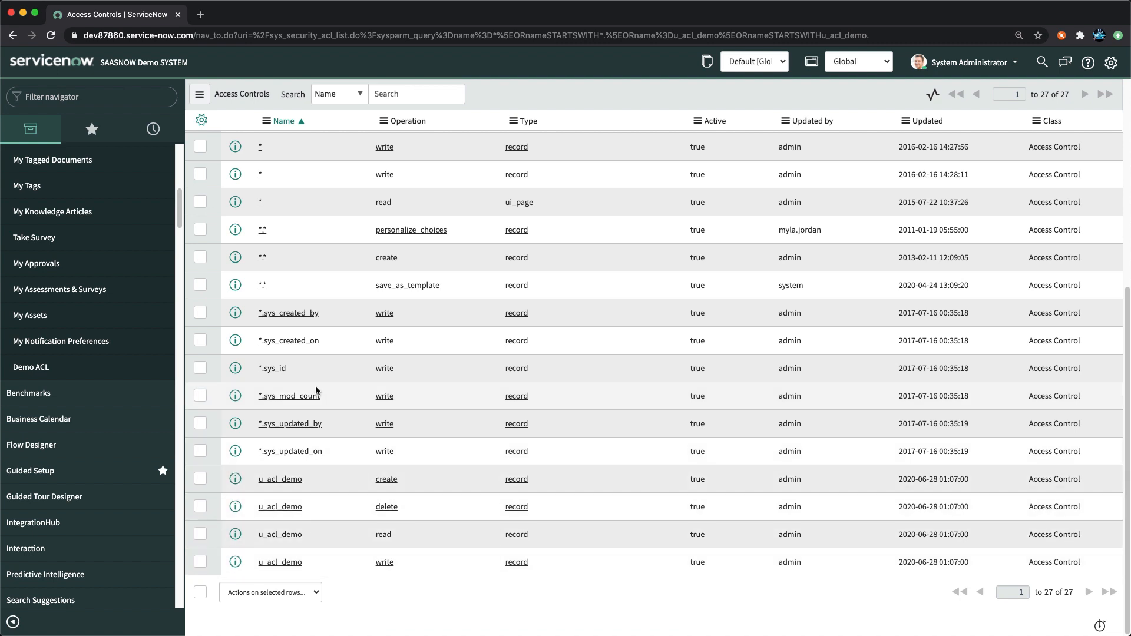
scroll(316, 391, up, 6)
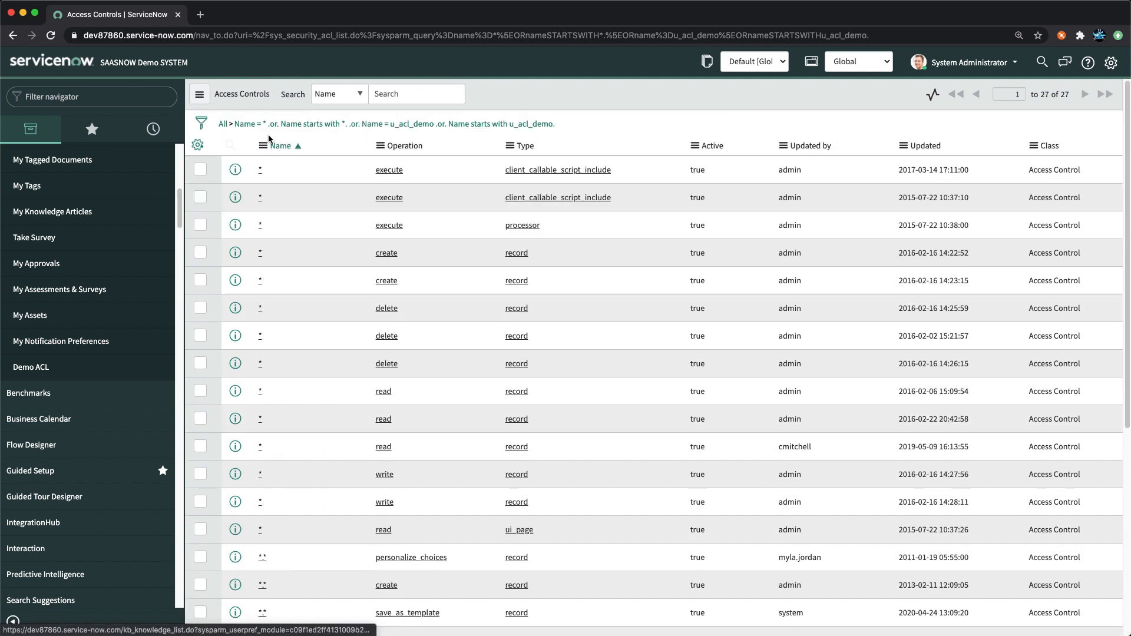
Elevate the session to the security_admin role and open a new access control record.
click(967, 61)
click(968, 115)
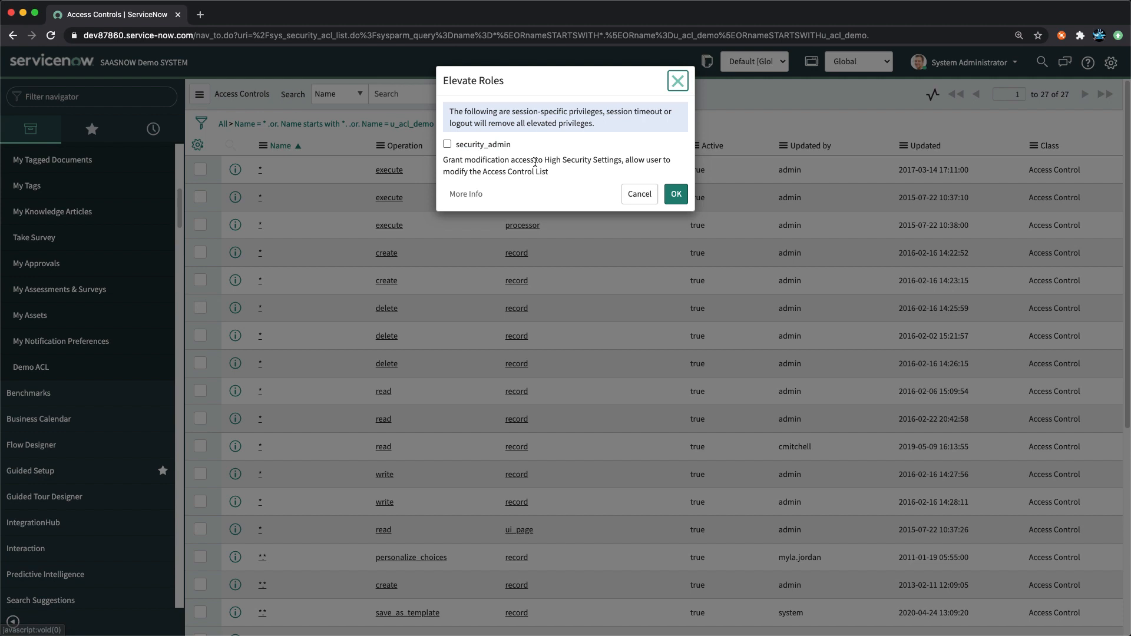
click(447, 145)
click(675, 195)
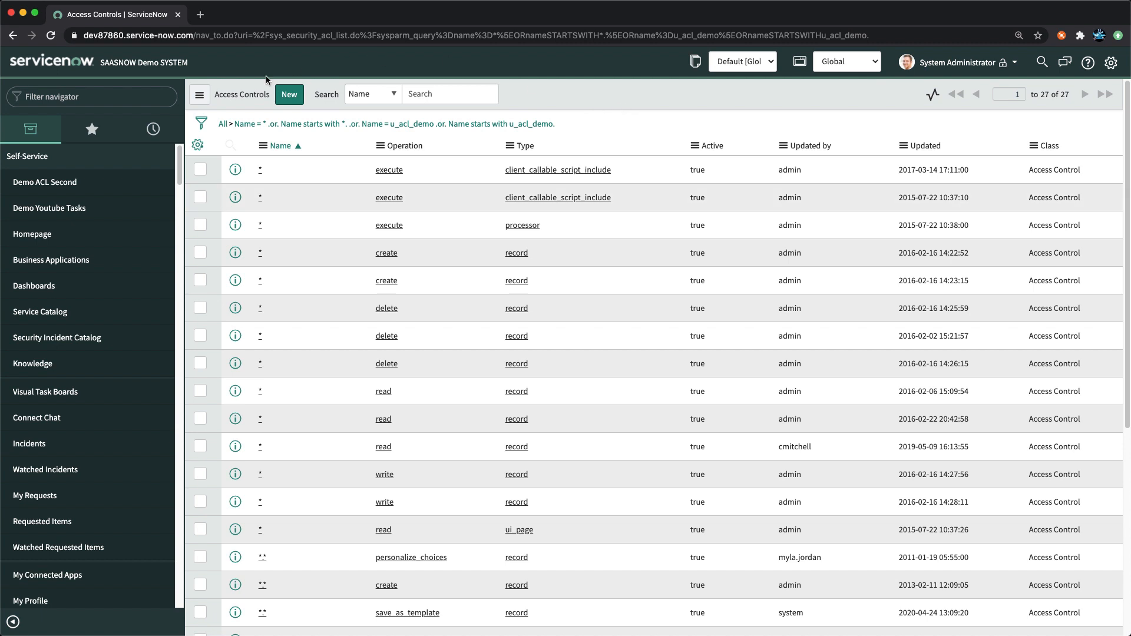
click(288, 97)
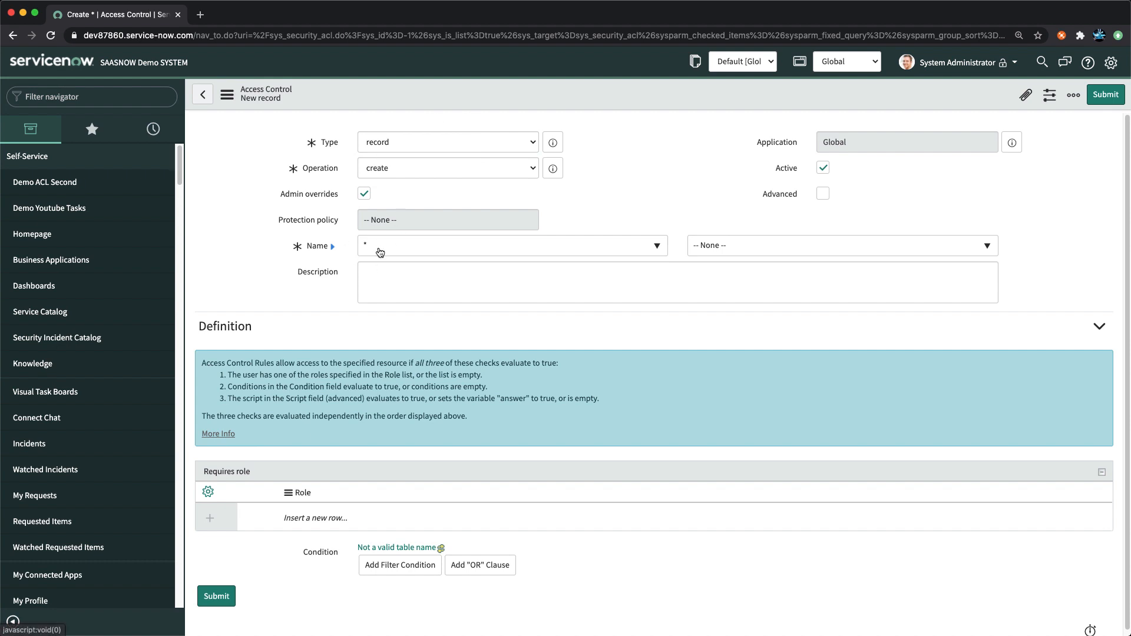
Set the new access control to the read operation on the ACL Demo [u_acl_demo] table's Test 2 field.
click(404, 167)
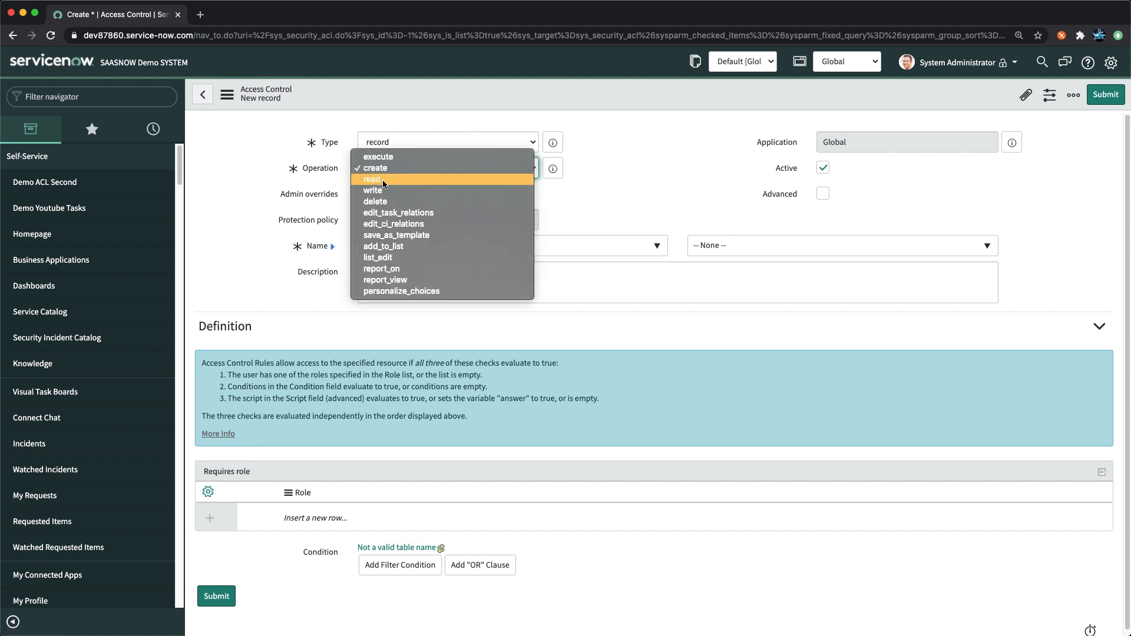
click(382, 179)
click(564, 204)
click(396, 240)
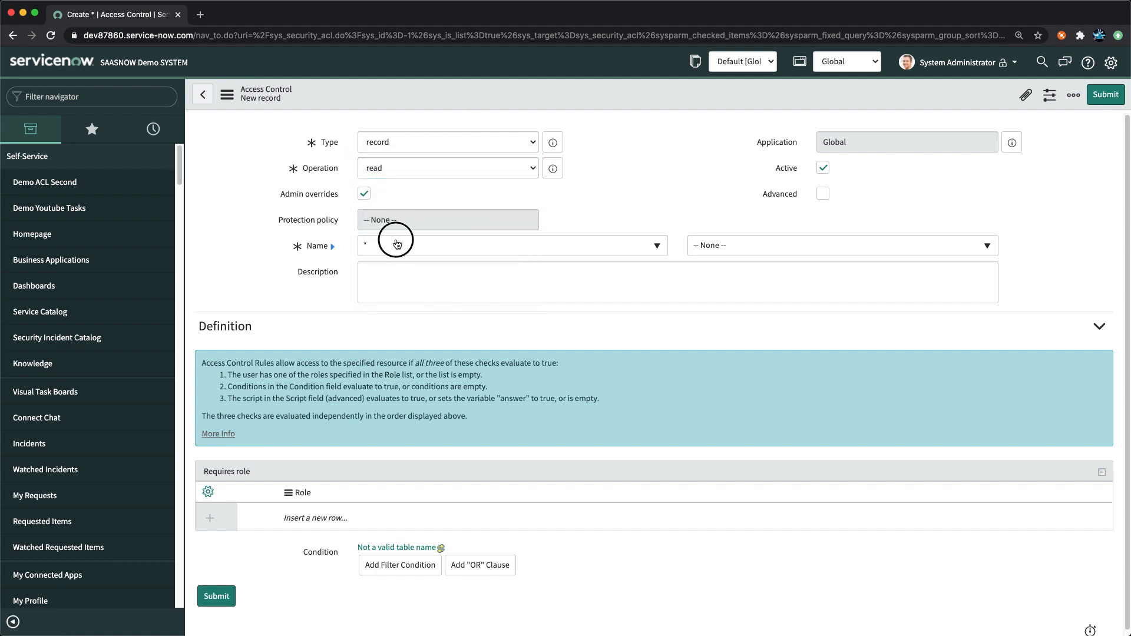
click(485, 255)
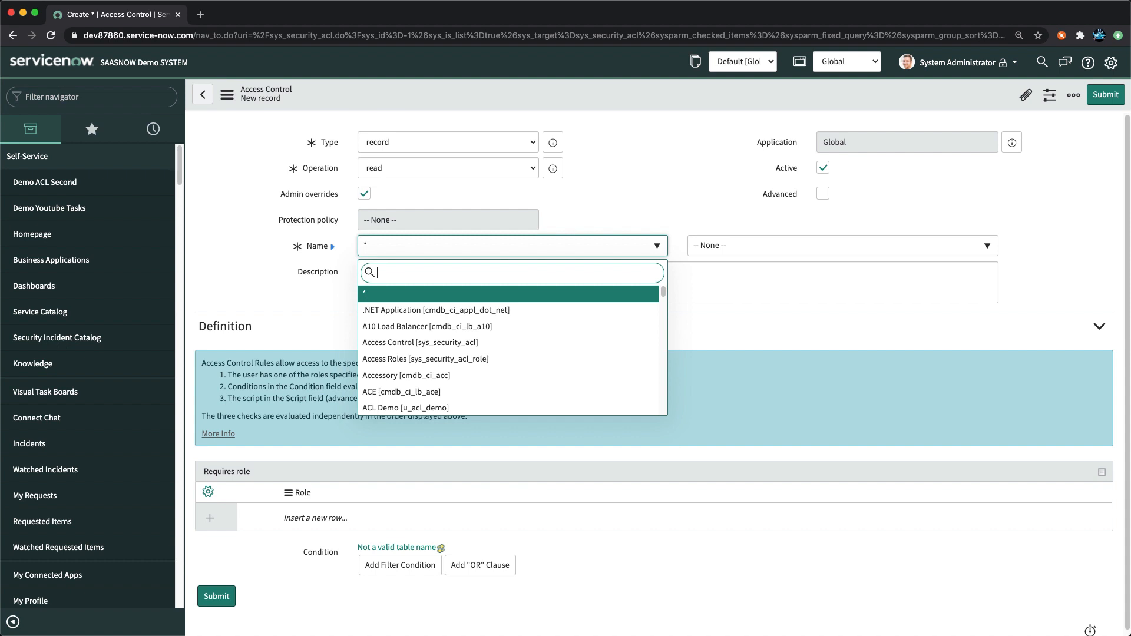
text(acl)
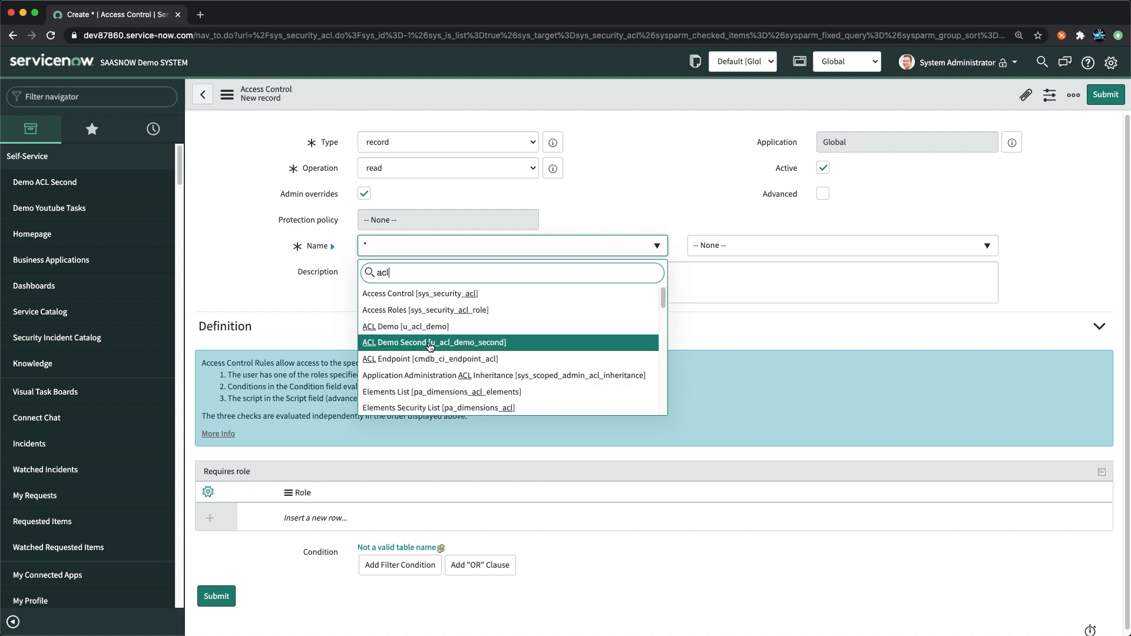
click(434, 334)
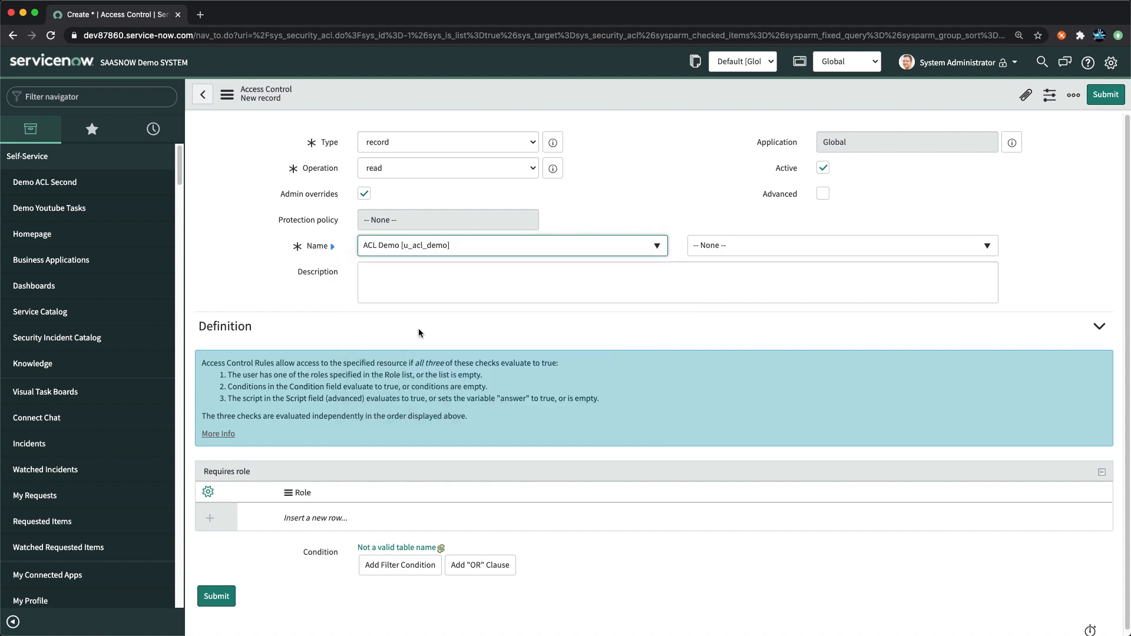
click(728, 252)
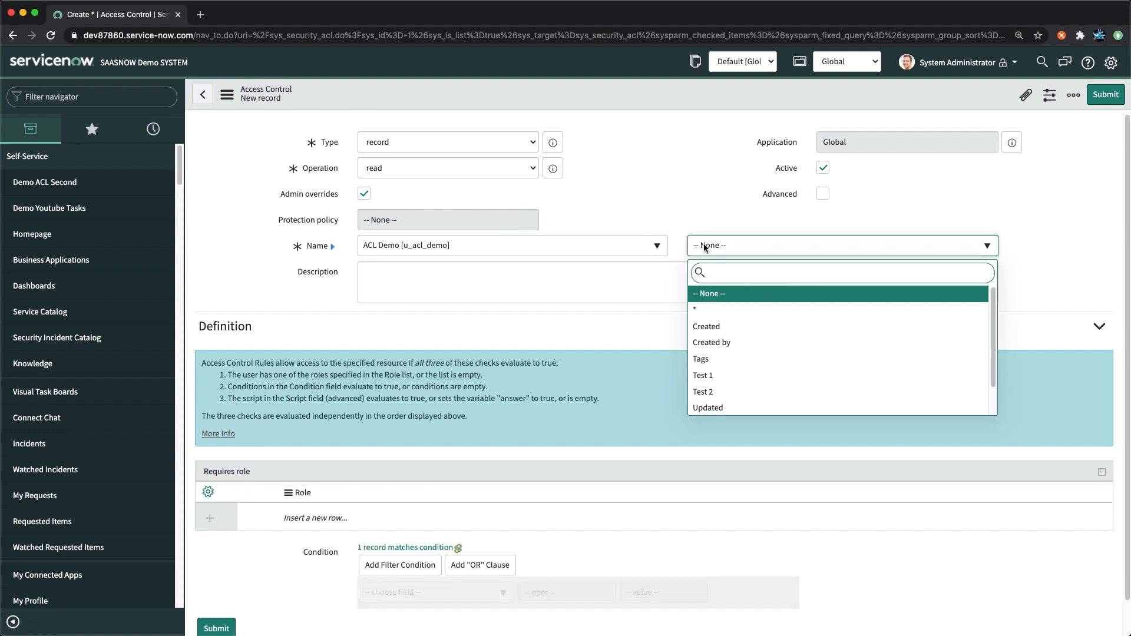
click(712, 393)
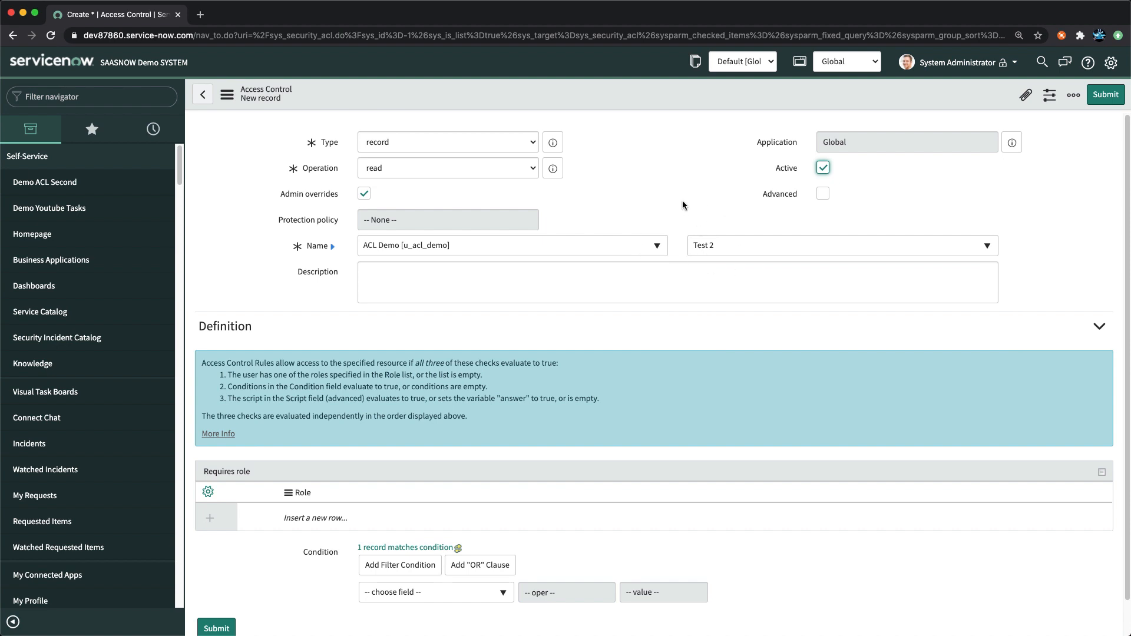
Require the admin role for the access control and save it, continuing through the security rules verification.
scroll(616, 299, down, 2)
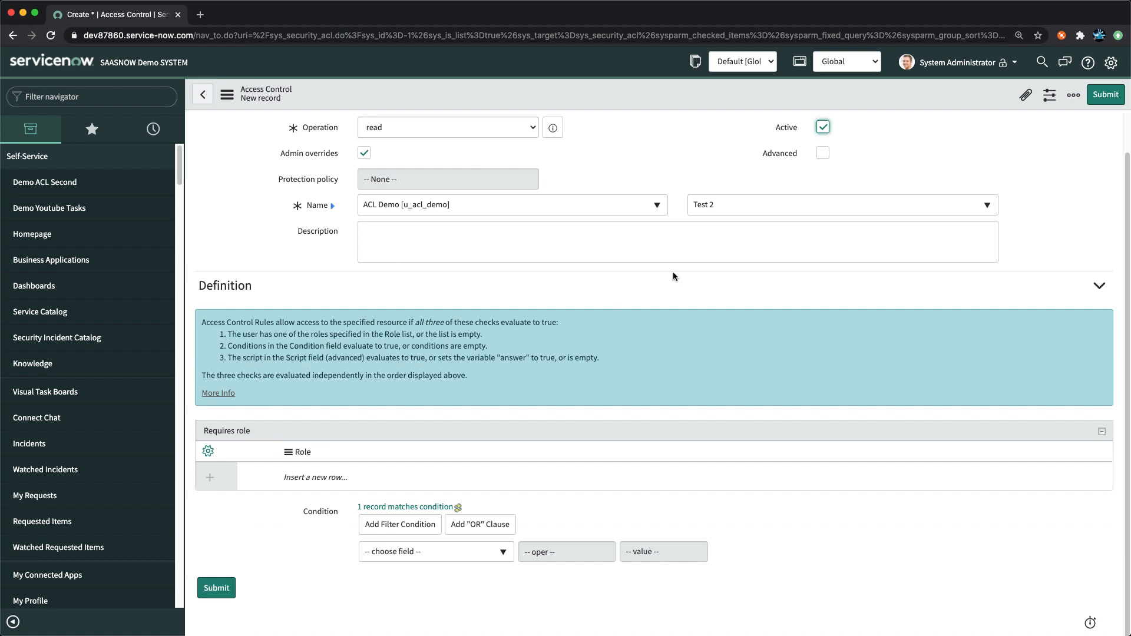
scroll(583, 318, up, 2)
scroll(412, 412, down, 2)
click(303, 477)
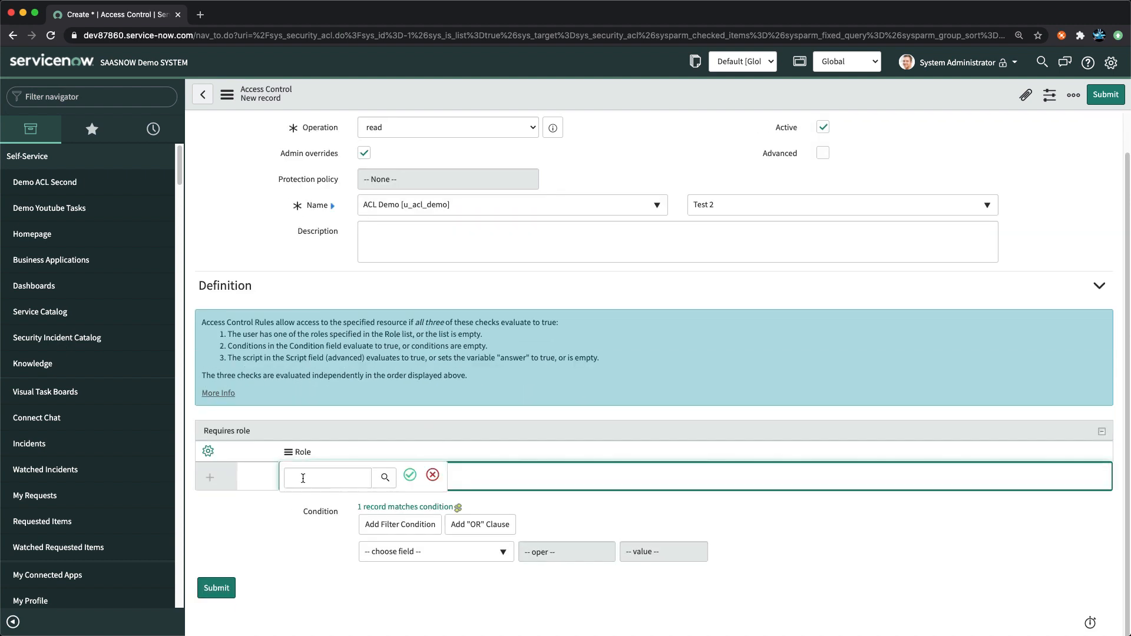
text(ad)
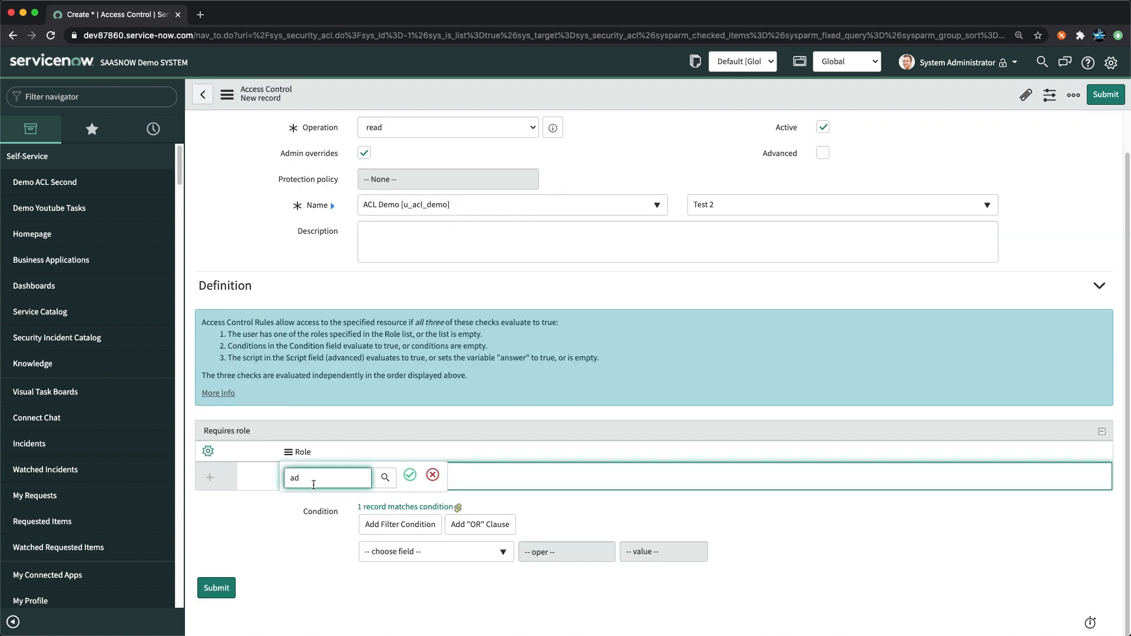
click(297, 507)
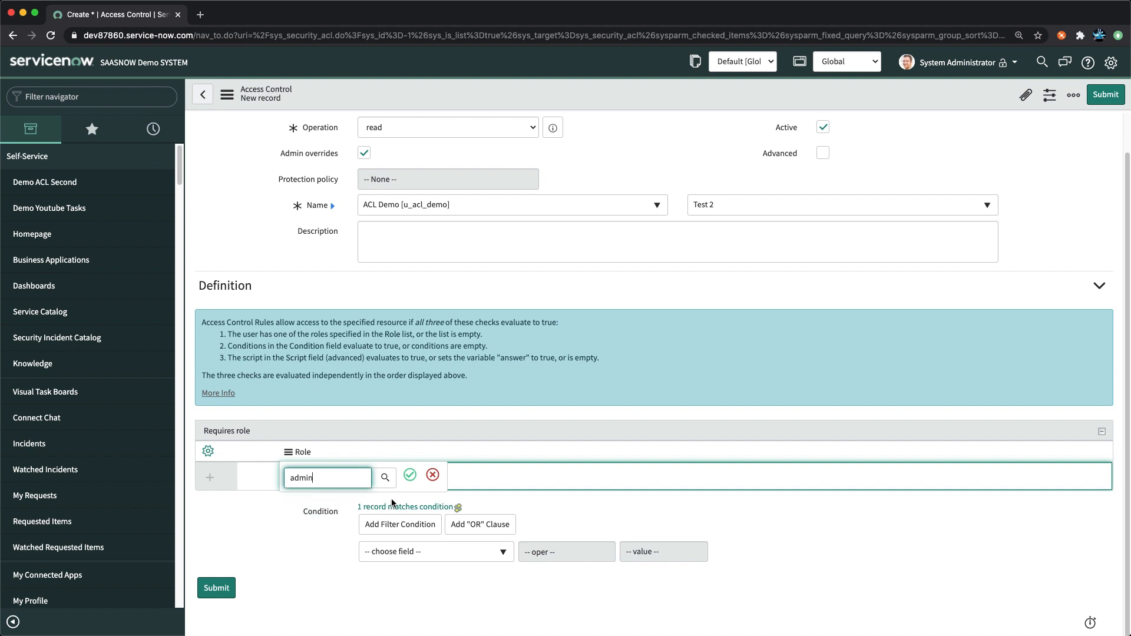
click(410, 475)
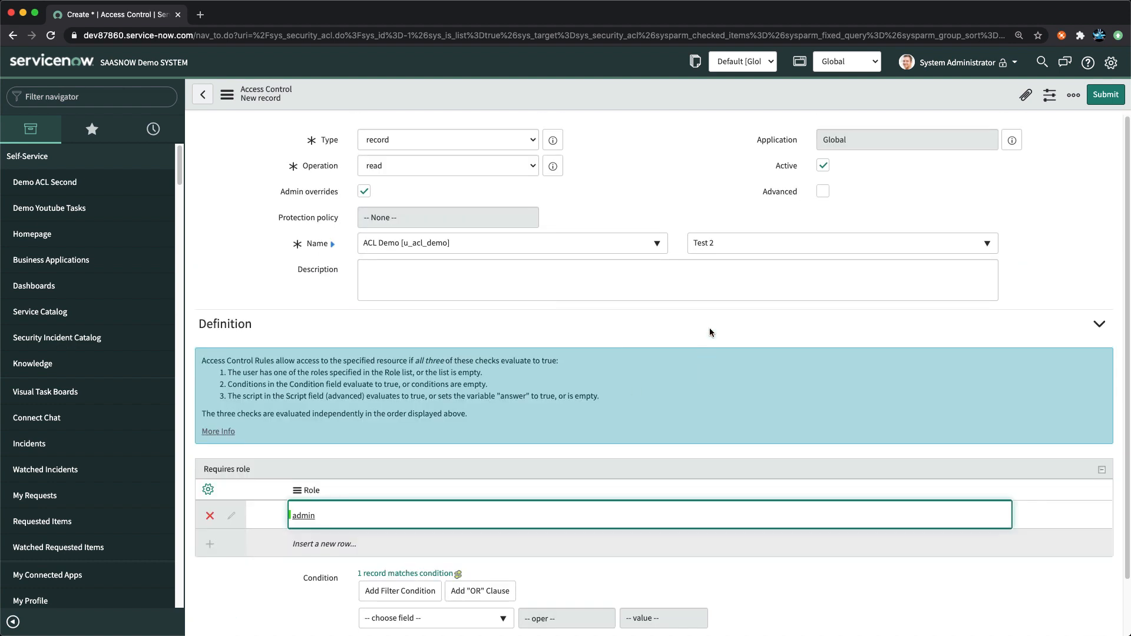
right_click(666, 96)
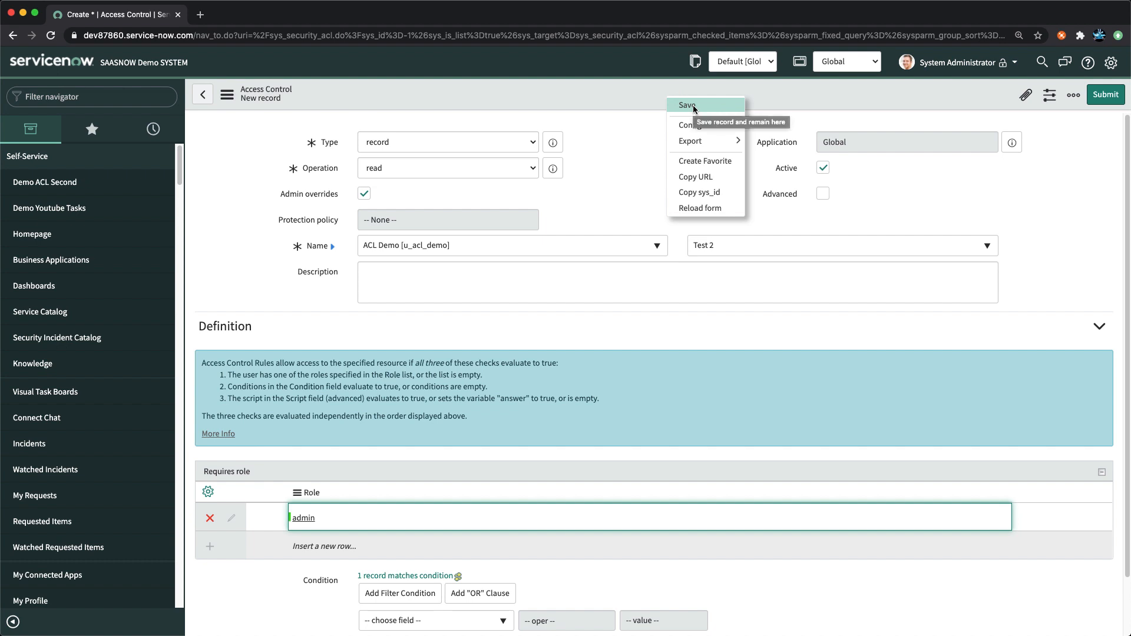
click(689, 105)
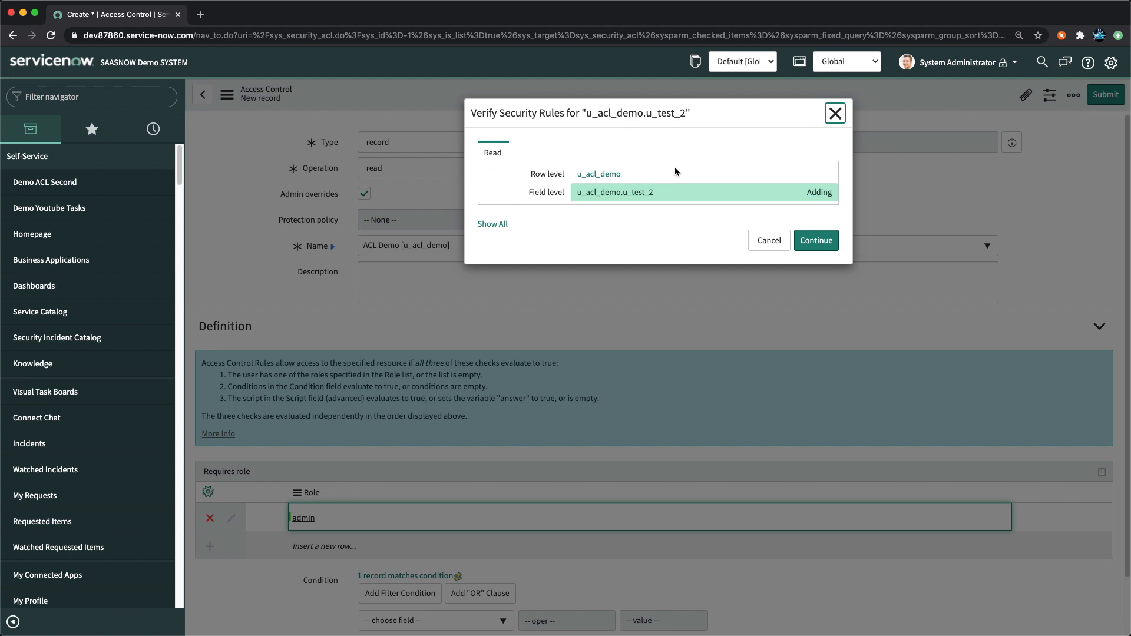
click(817, 242)
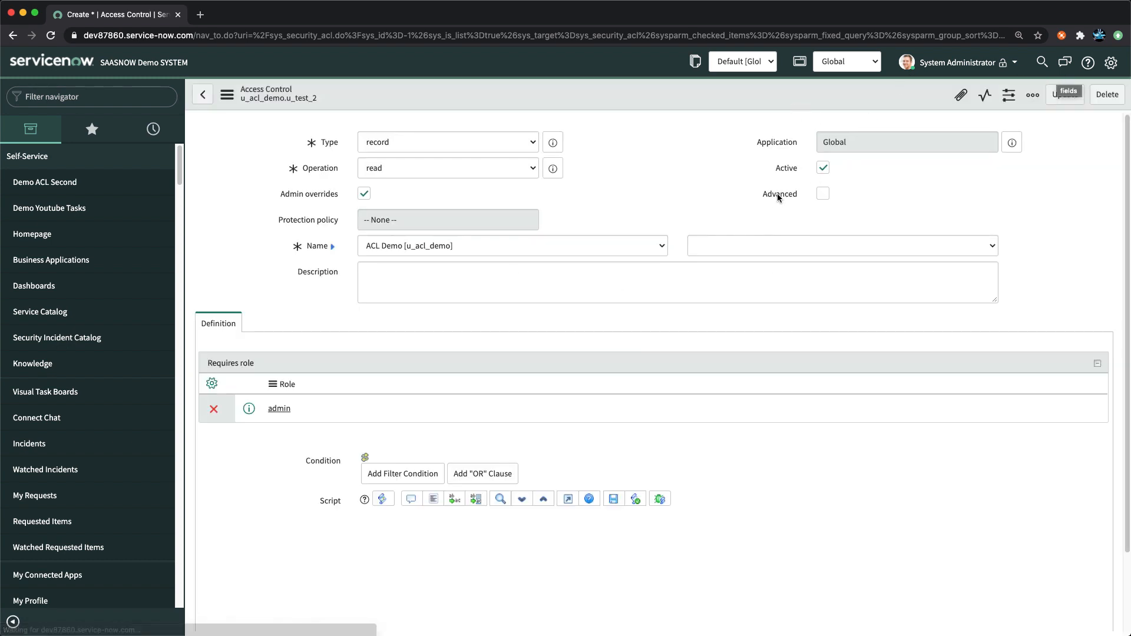
Impersonate the ITIL User from the recent impersonations.
click(962, 71)
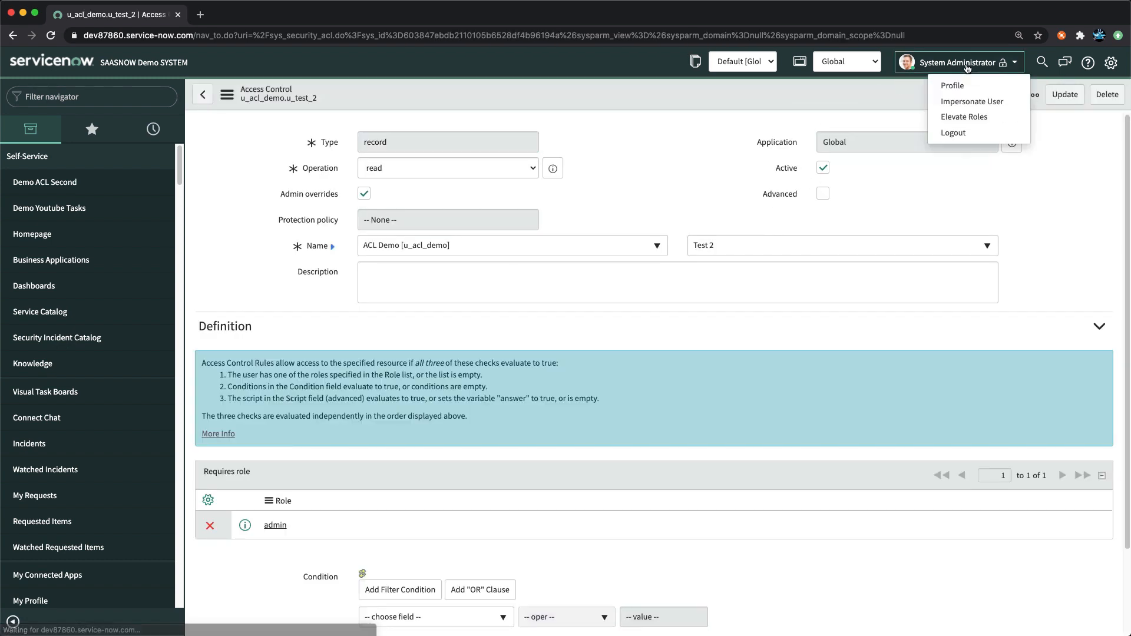
click(971, 99)
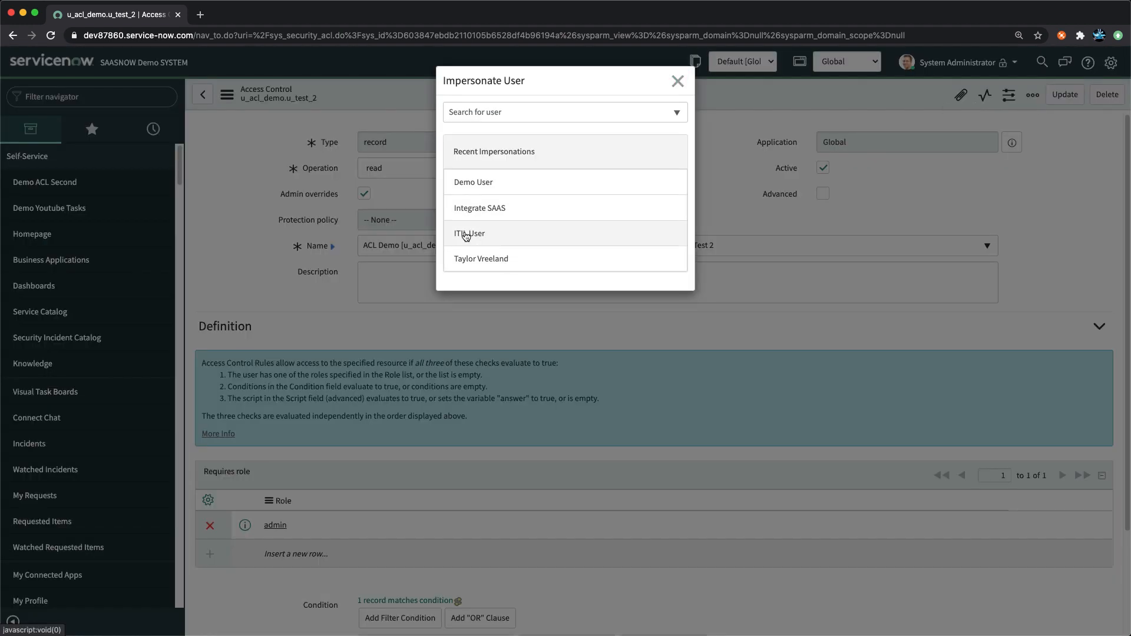
click(466, 234)
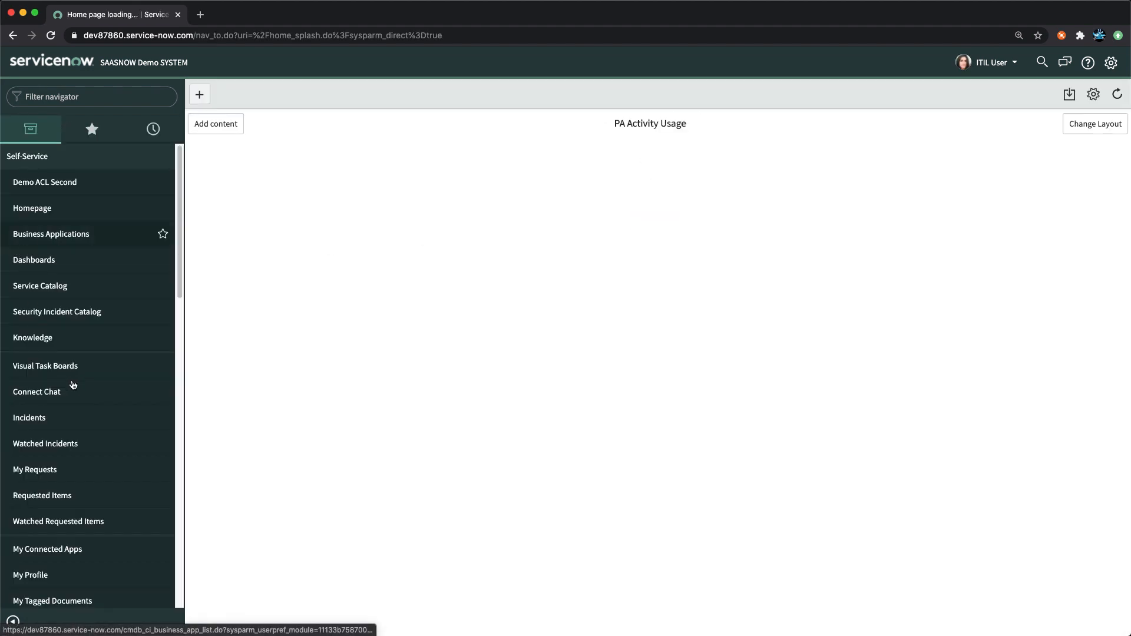
Open the Demo ACL module and view the wewewe record through its preview to check the accessible fields.
drag(178, 200, 177, 351)
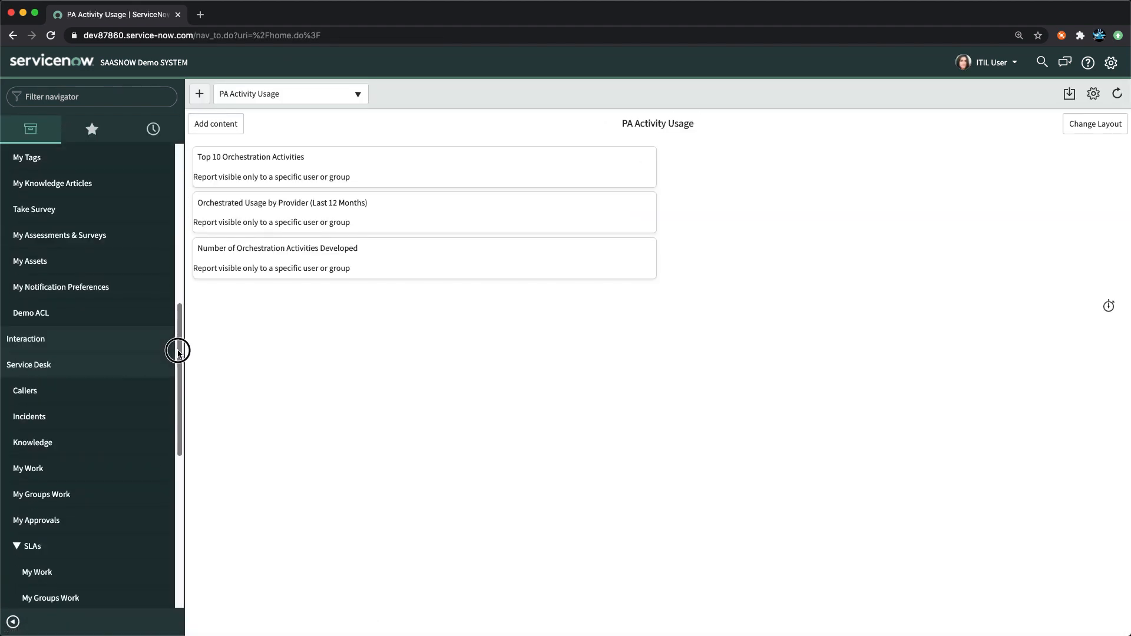
click(33, 316)
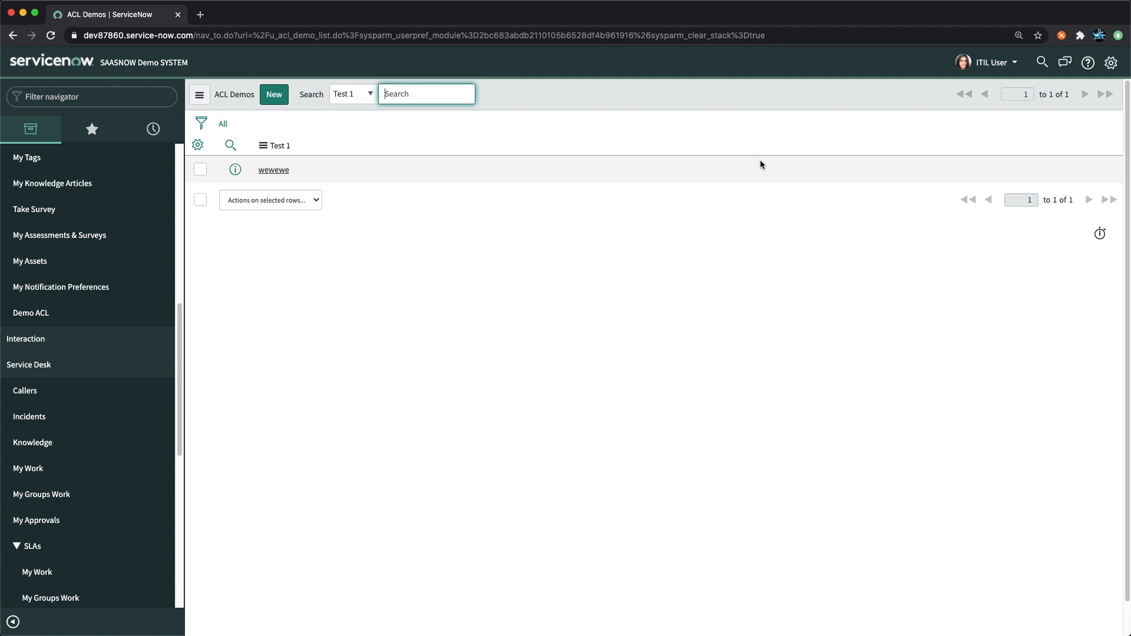
click(237, 171)
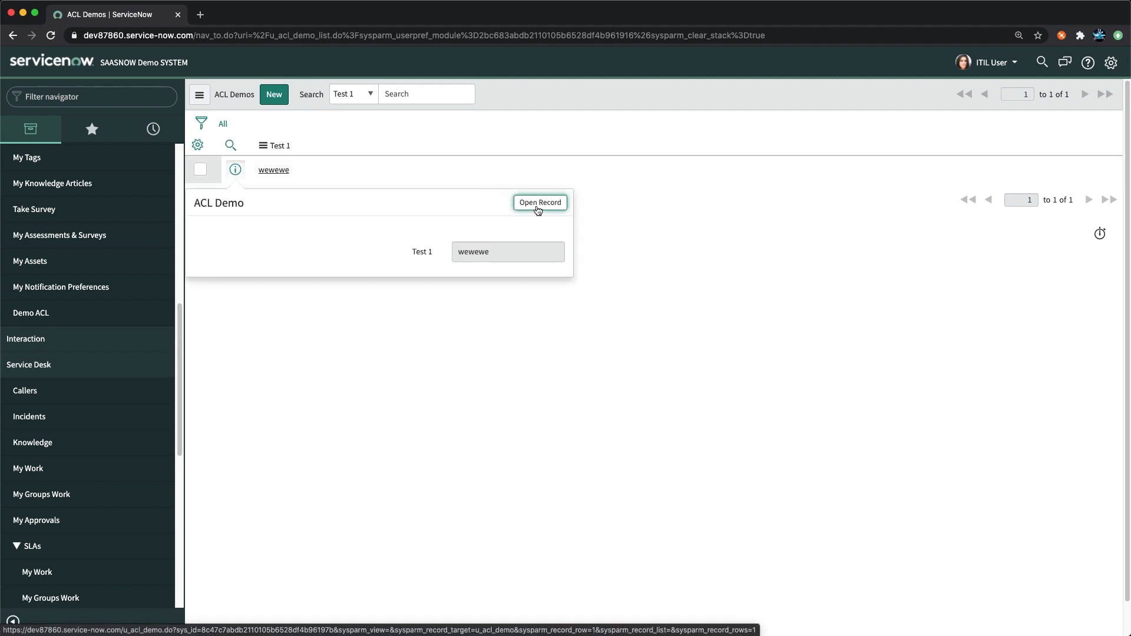
click(538, 209)
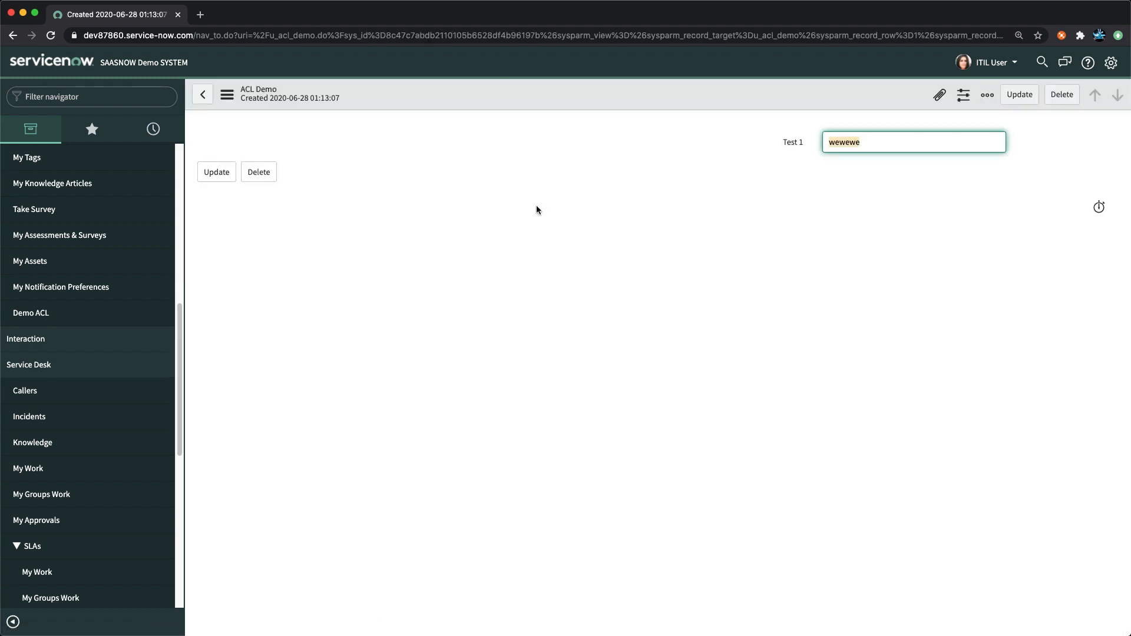